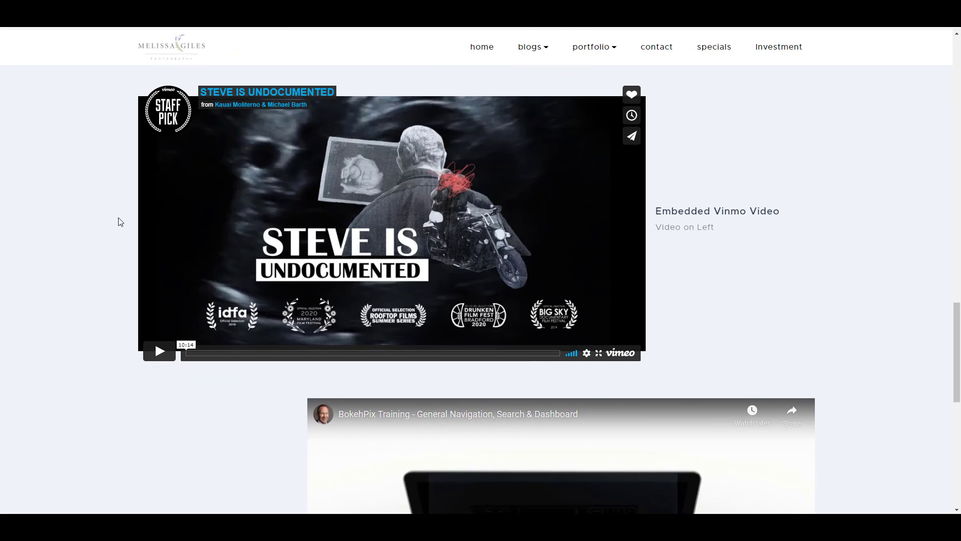
# Play the embedded Vimeo video on the page briefly and pause it
pyautogui.click(173, 350)
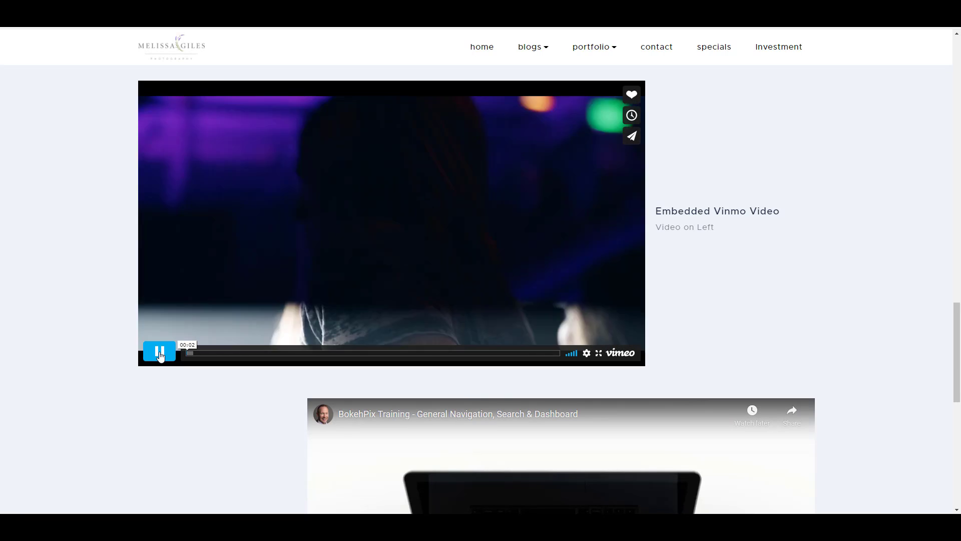
pyautogui.click(160, 353)
pyautogui.scroll(-4, 257, 410)
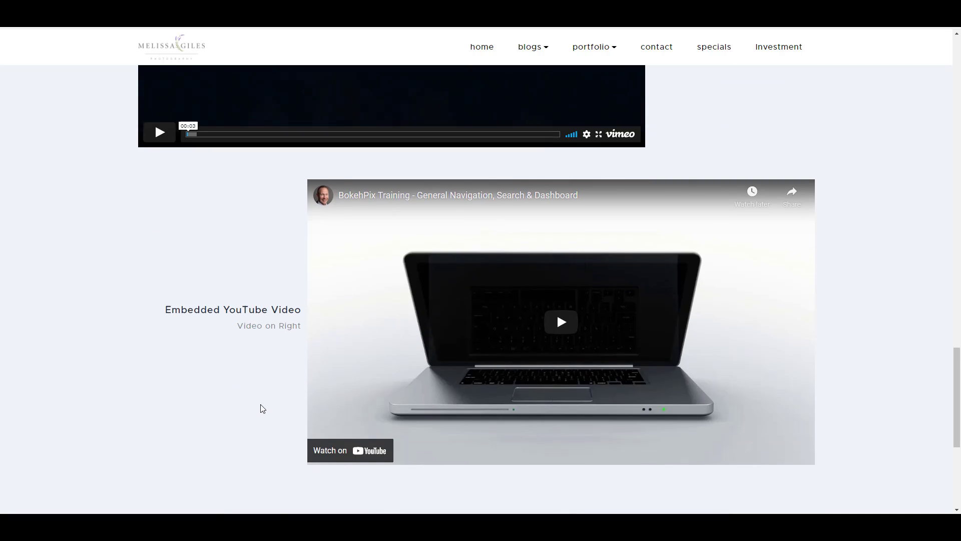
# Play the embedded YouTube video and examine the contact cards in the page footer
pyautogui.scroll(-2, 260, 409)
pyautogui.click(560, 243)
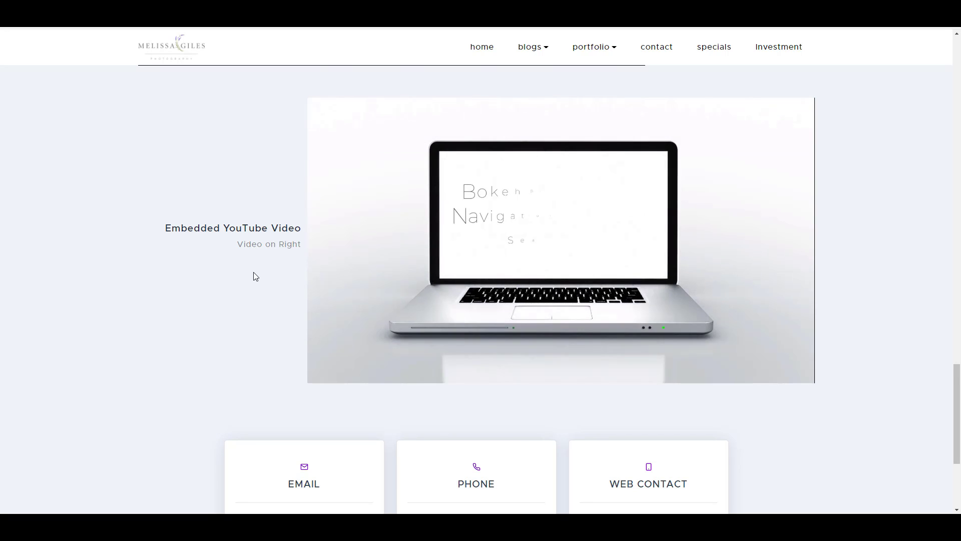
pyautogui.scroll(-3, 255, 276)
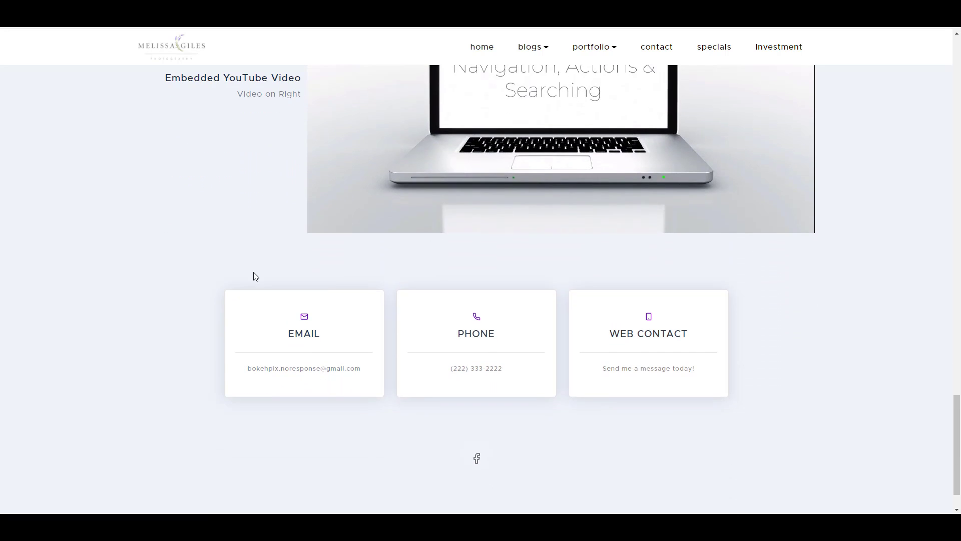
pyautogui.scroll(-1, 255, 276)
pyautogui.scroll(4, 255, 276)
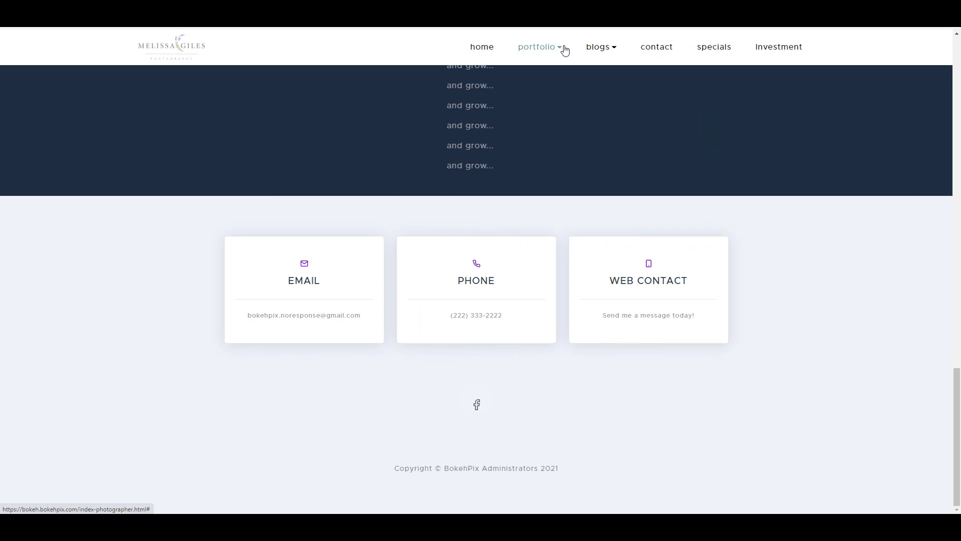
# Open the Family portfolio from the site navigation and look over its photo gallery
pyautogui.click(565, 48)
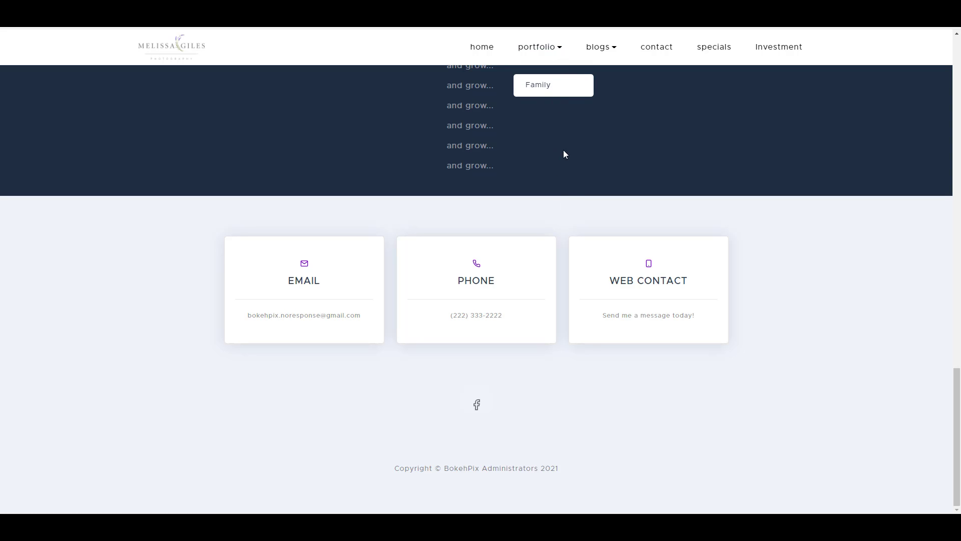
pyautogui.click(536, 90)
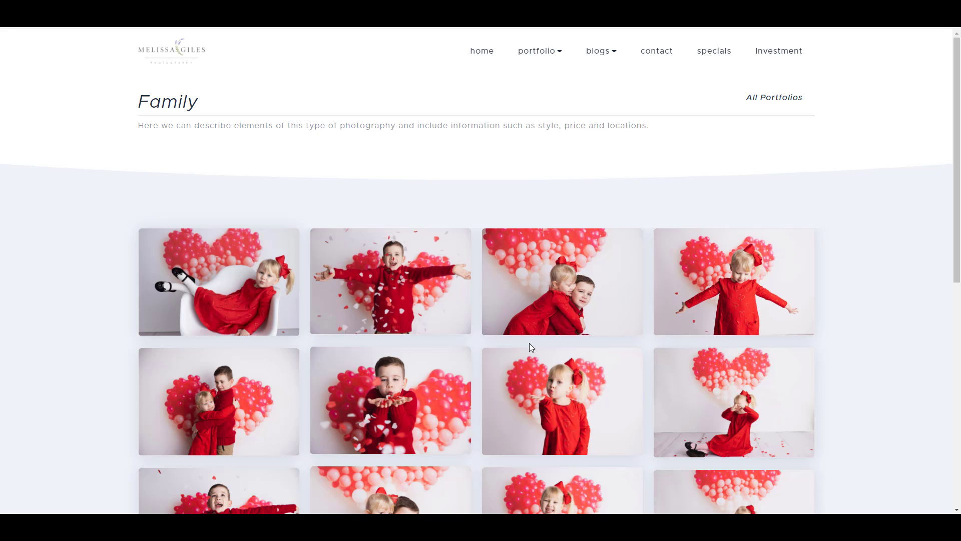
pyautogui.scroll(-3, 429, 396)
pyautogui.scroll(2, 431, 395)
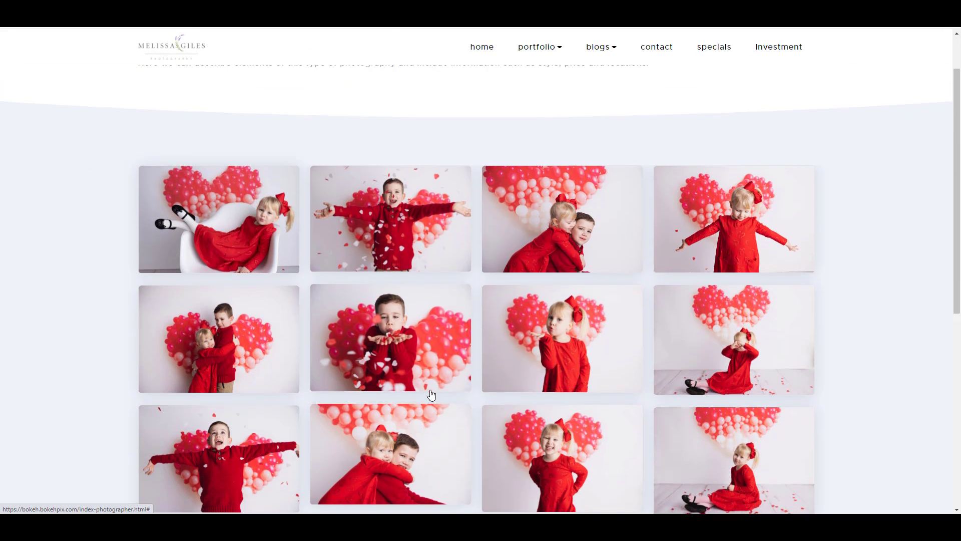
# Enlarge the photo of the boy blowing confetti, browse the following portfolio images and close the viewer
pyautogui.click(432, 395)
pyautogui.click(643, 208)
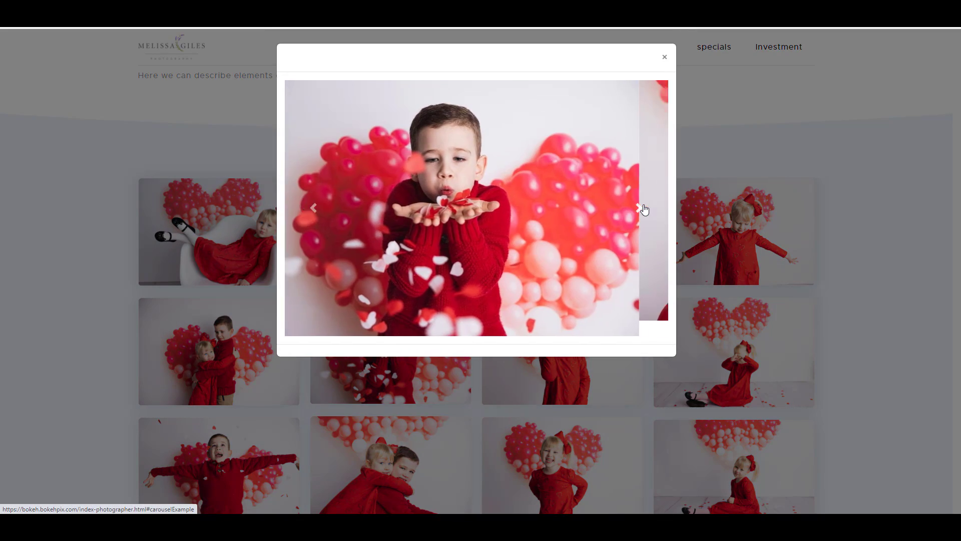
pyautogui.click(643, 208)
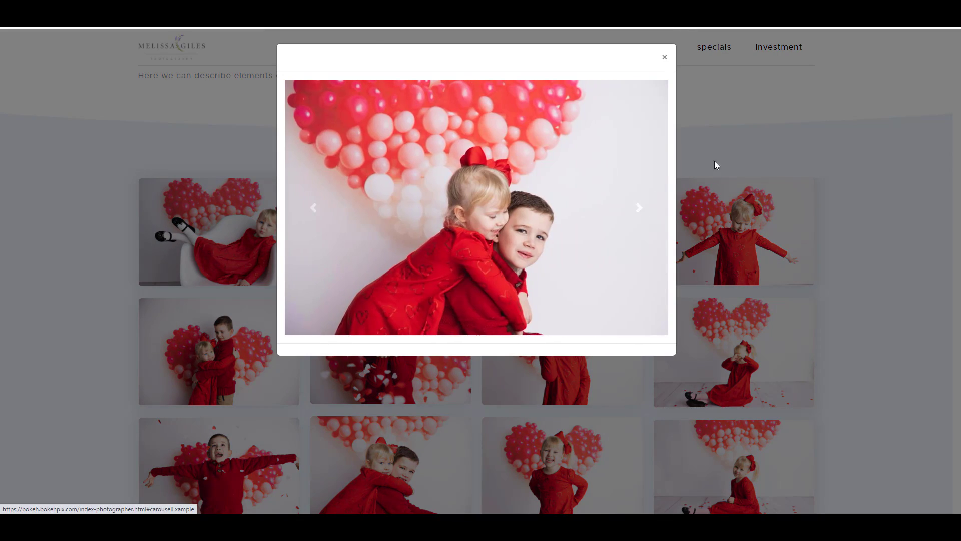
pyautogui.click(728, 161)
pyautogui.scroll(-2, 729, 176)
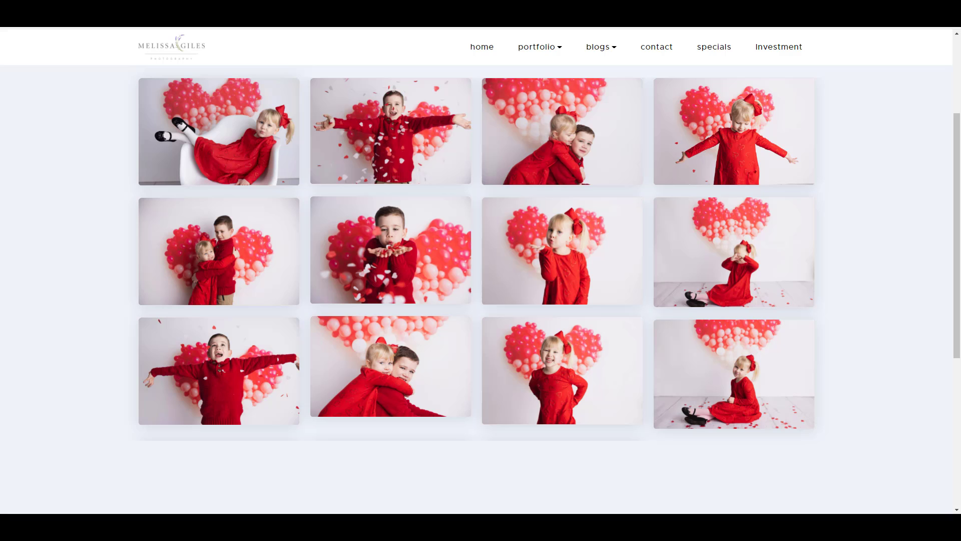
# Open the family session blog and browse its photos in the enlarged image viewer
pyautogui.click(603, 47)
pyautogui.click(607, 88)
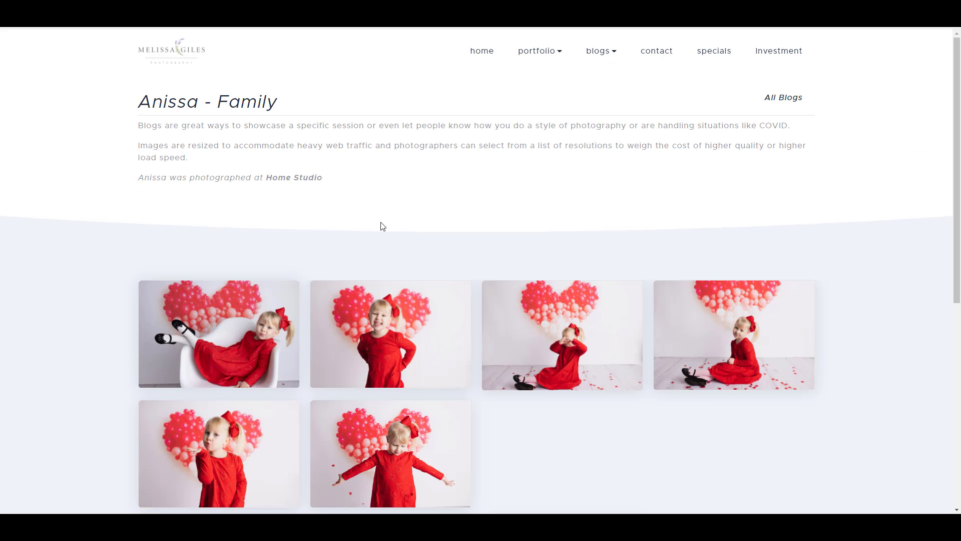
pyautogui.click(293, 307)
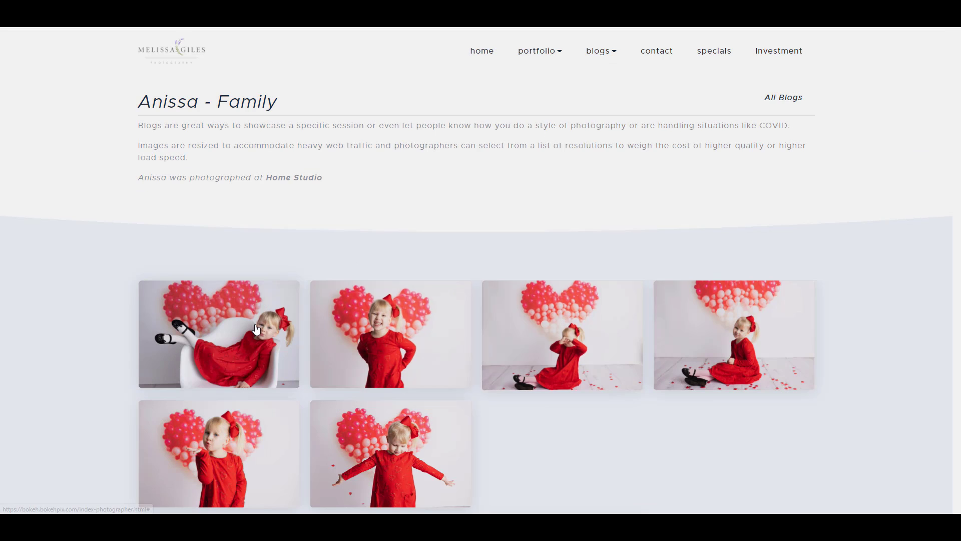
pyautogui.click(639, 211)
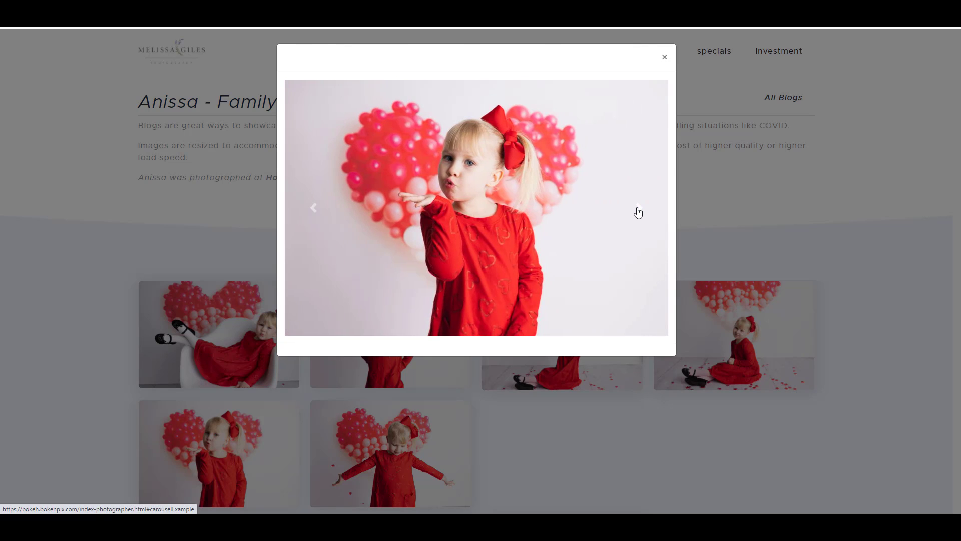
pyautogui.click(639, 211)
pyautogui.click(639, 213)
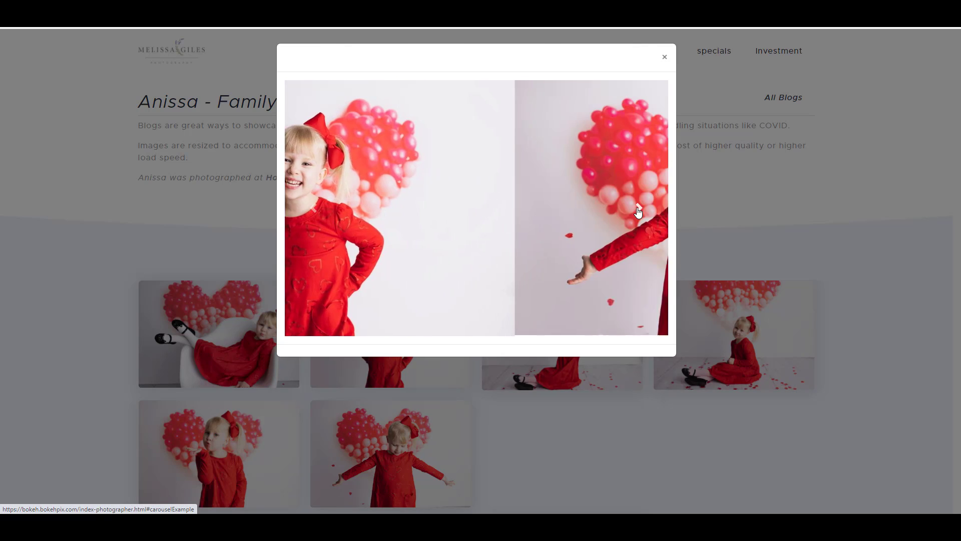
pyautogui.click(742, 194)
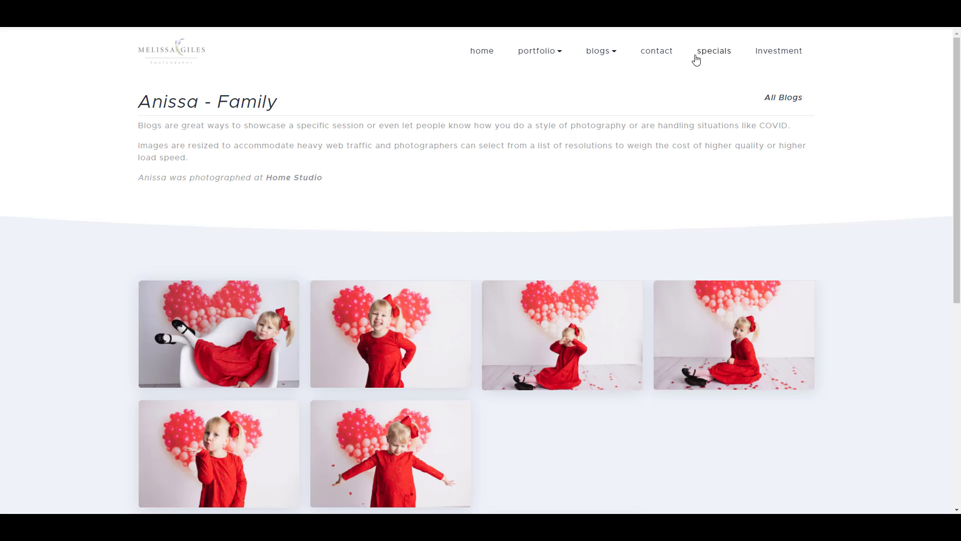
# Open the contact page and examine the fields of its inquiry form
pyautogui.click(655, 52)
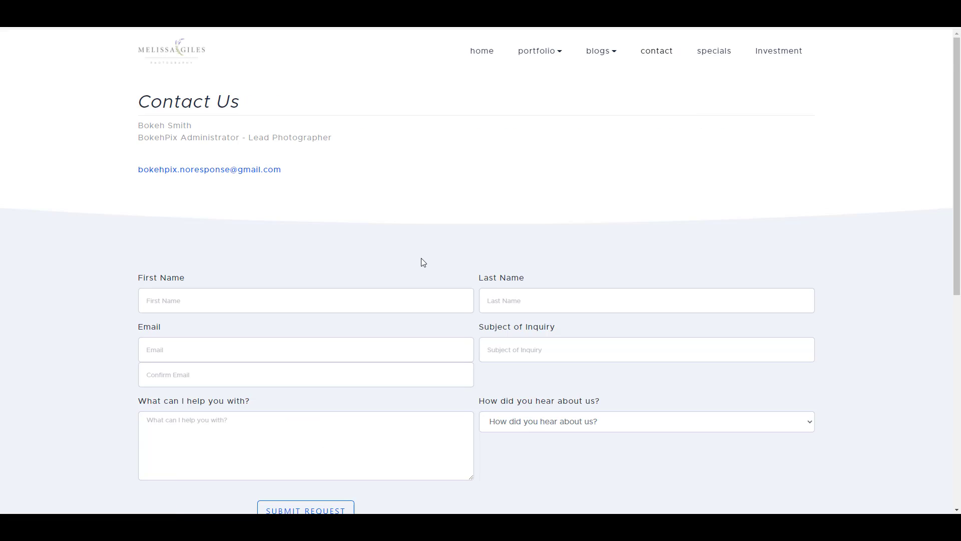
pyautogui.scroll(-2, 423, 262)
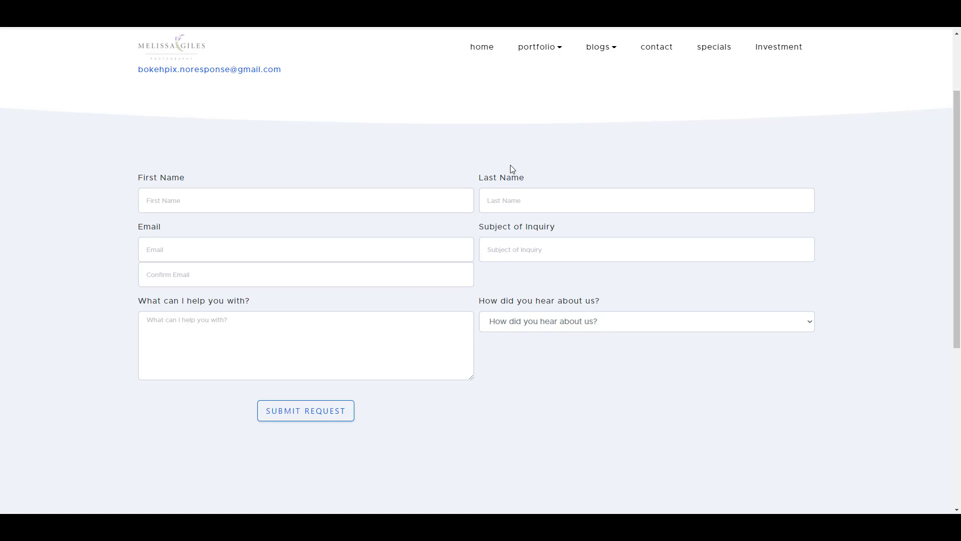
pyautogui.scroll(2, 494, 260)
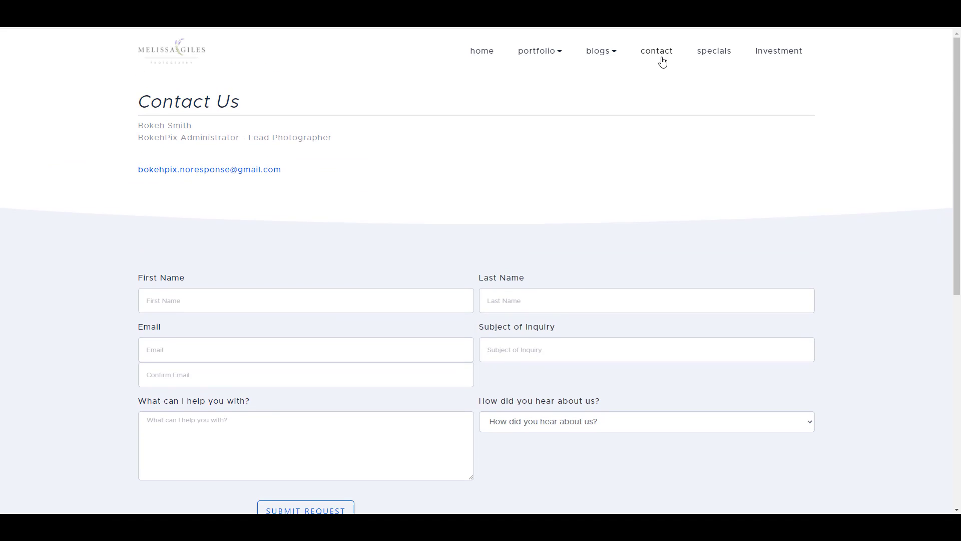
# View the specials page with its upcoming events and open the Investment page
pyautogui.click(715, 52)
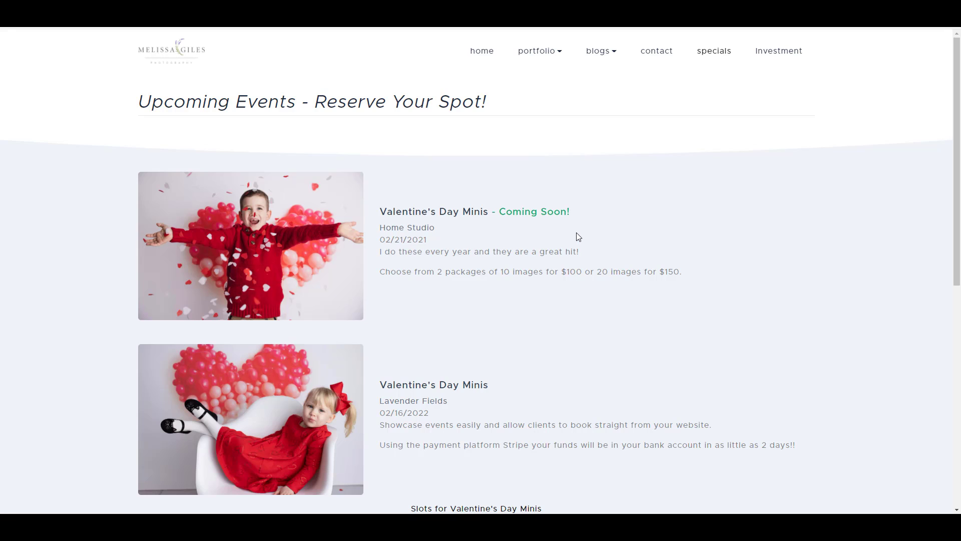
pyautogui.click(773, 53)
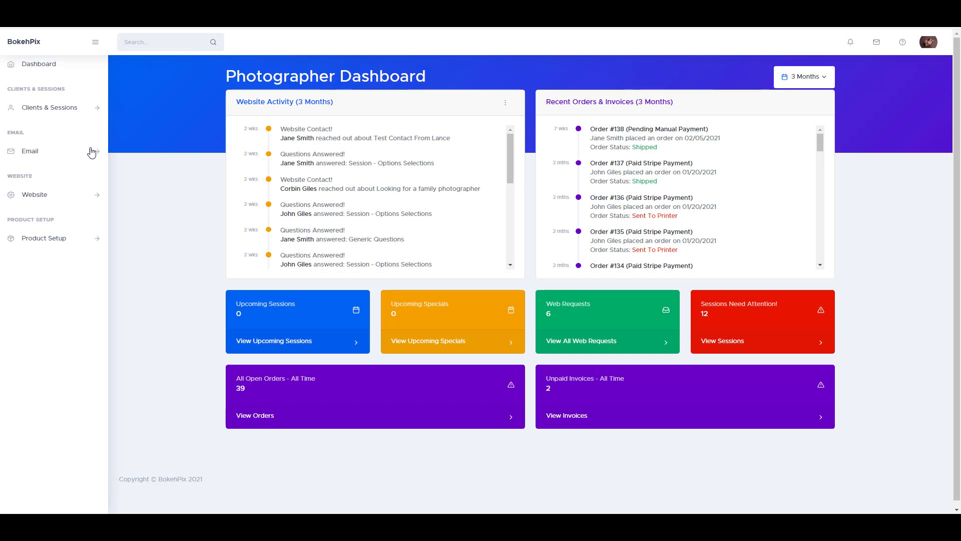
# Open the Website Settings in BokehPix and inspect the Max Resolution Image Display layouts and the logo replacement option
pyautogui.click(30, 199)
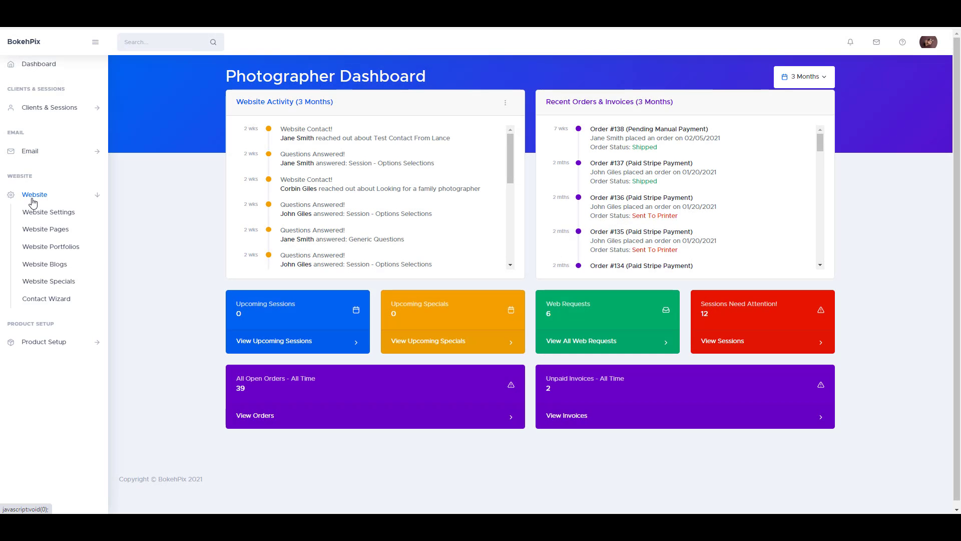
pyautogui.click(62, 216)
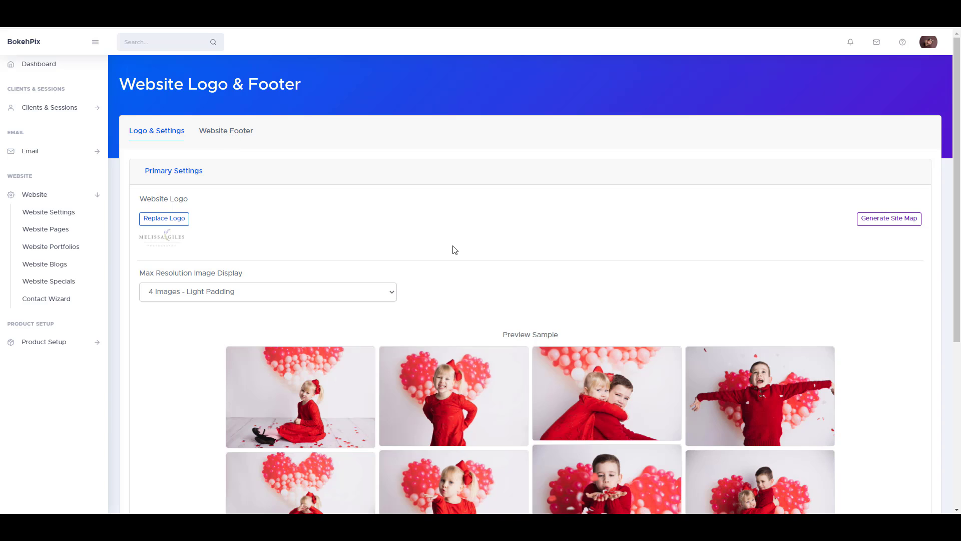
pyautogui.scroll(-1, 453, 250)
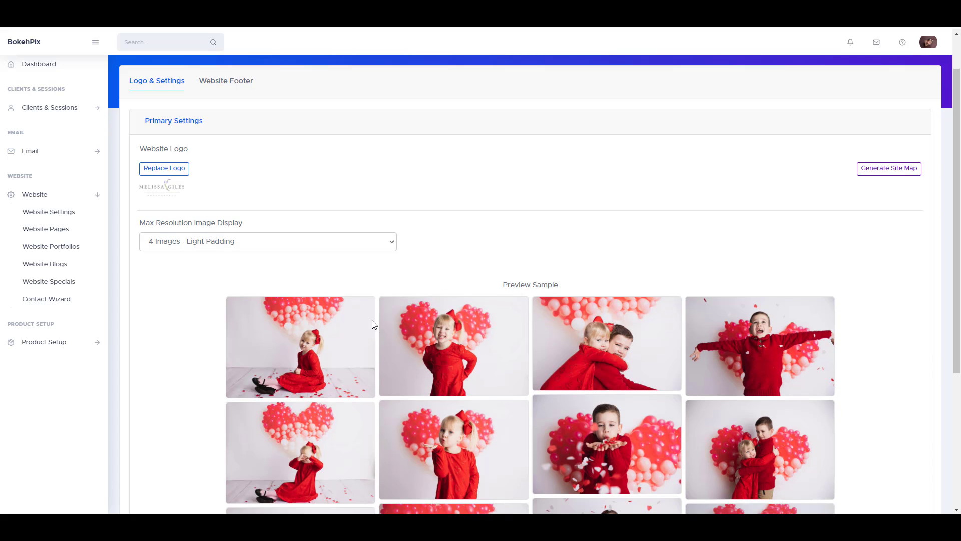
pyautogui.click(229, 242)
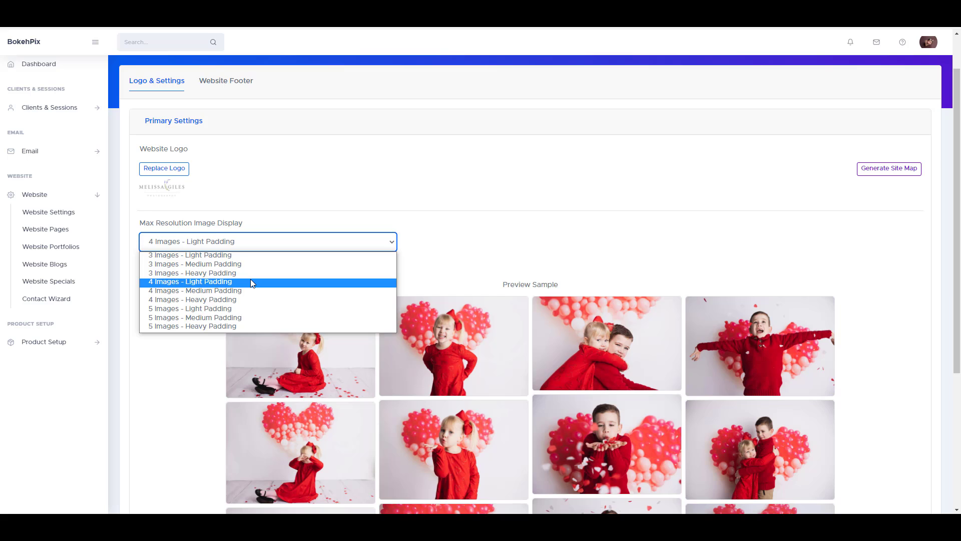
pyautogui.click(439, 215)
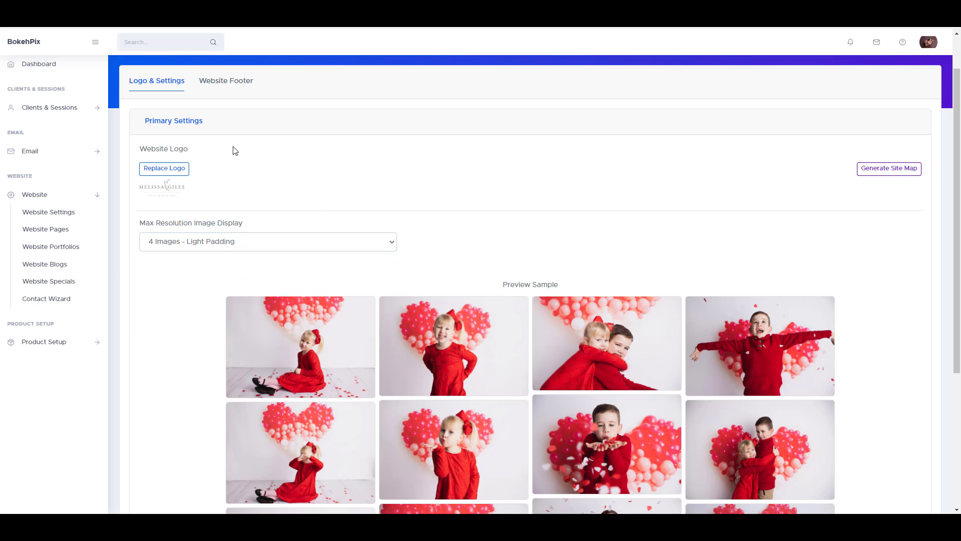
pyautogui.scroll(1, 235, 174)
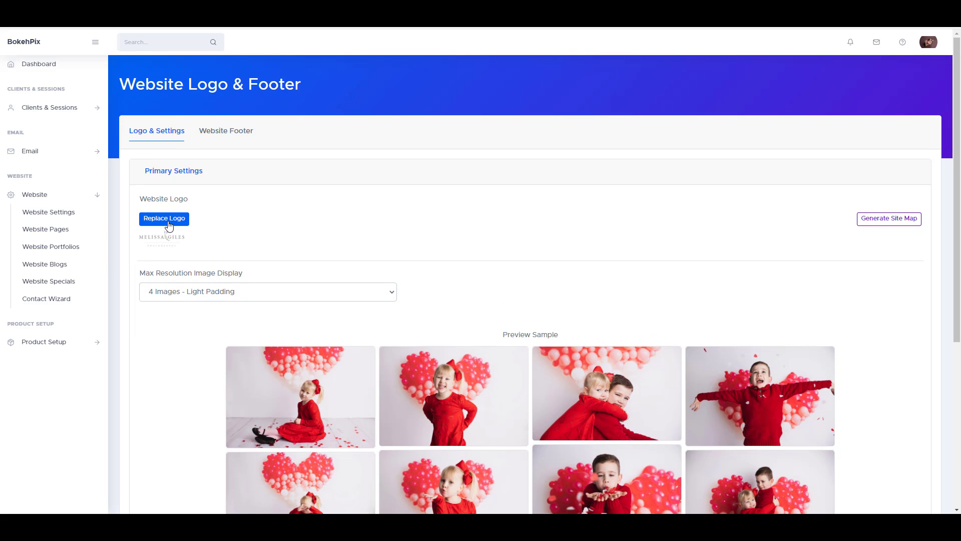
pyautogui.click(168, 226)
pyautogui.click(233, 220)
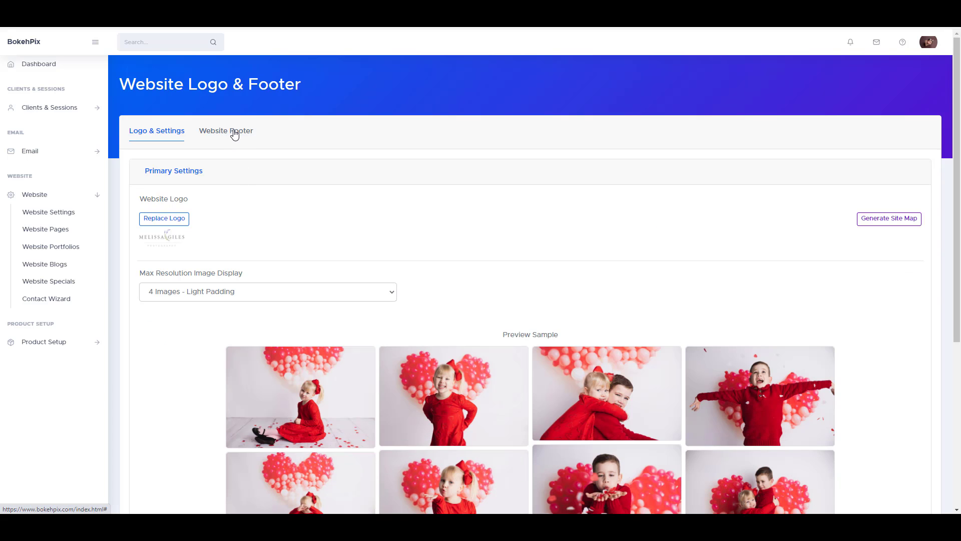
# Open the Website Footer settings, preview the footer with the Light theme and close the preview
pyautogui.click(234, 134)
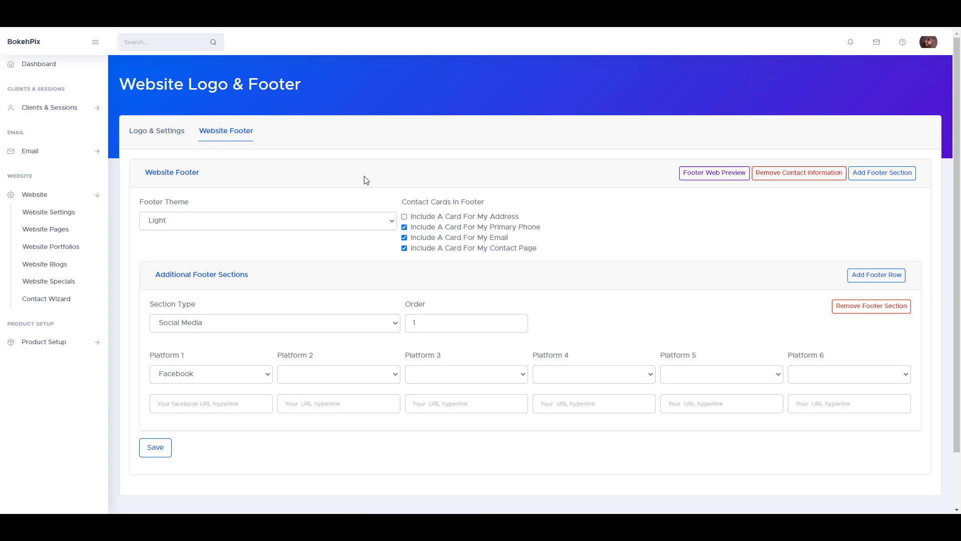
pyautogui.click(405, 217)
pyautogui.click(693, 175)
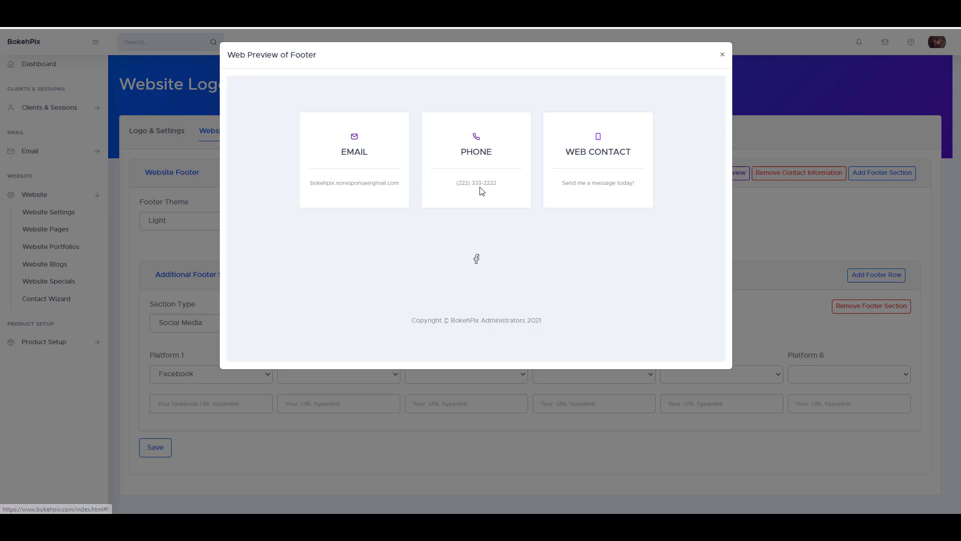
pyautogui.click(776, 208)
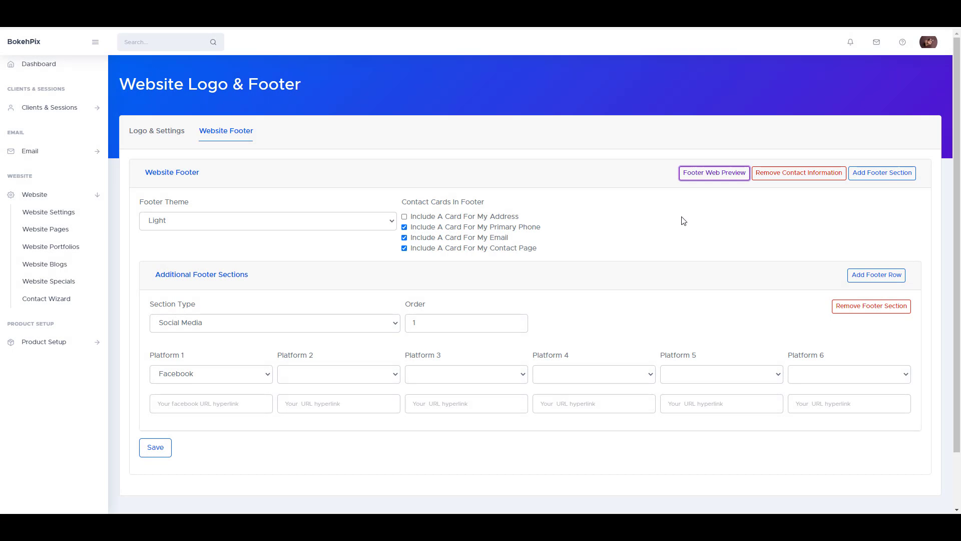
# Preview the website footer with the Dark theme and set the footer theme back to Light
pyautogui.click(209, 223)
pyautogui.click(194, 251)
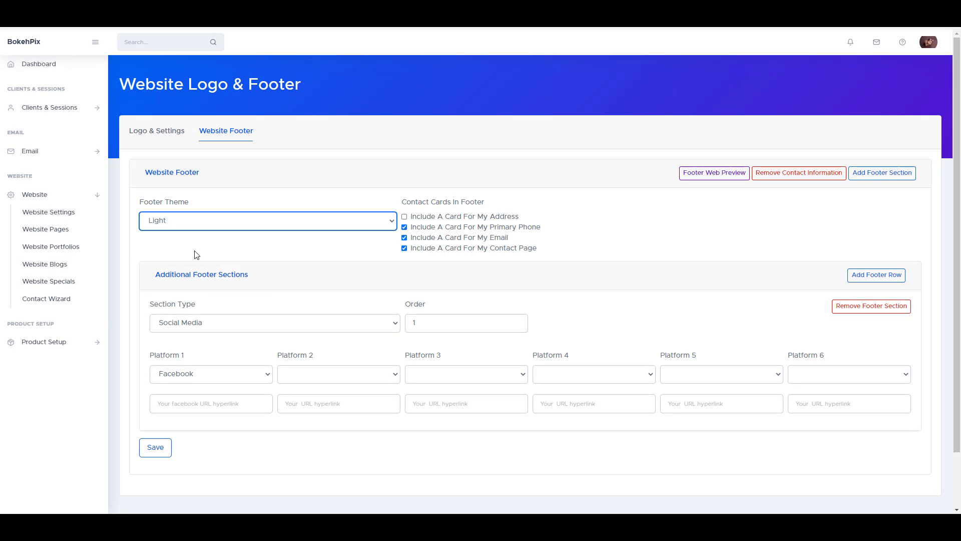
pyautogui.click(702, 180)
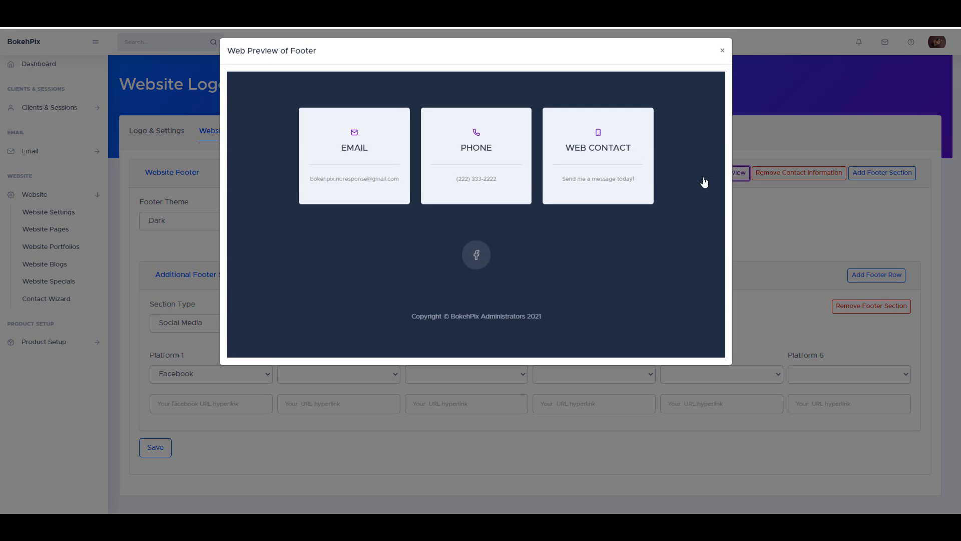
pyautogui.click(789, 232)
pyautogui.click(306, 220)
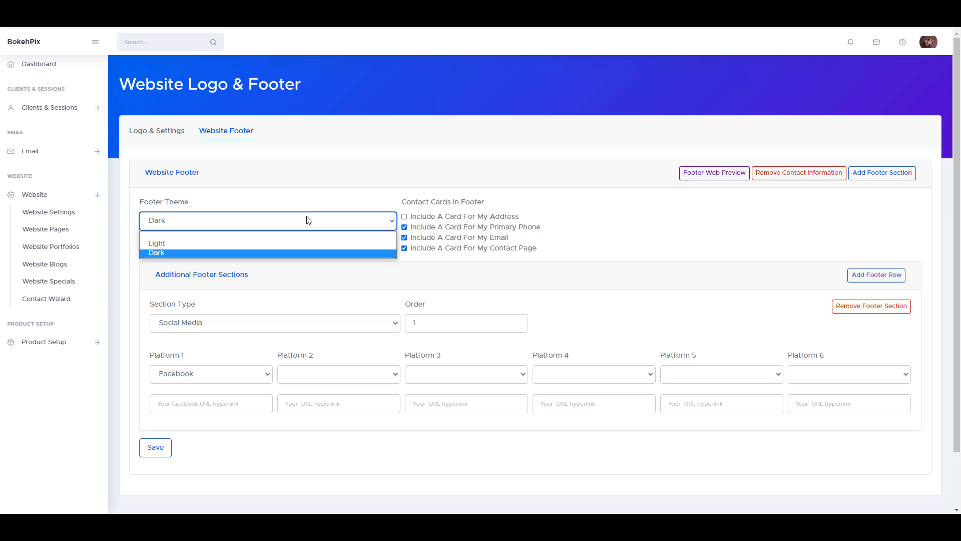
pyautogui.click(293, 244)
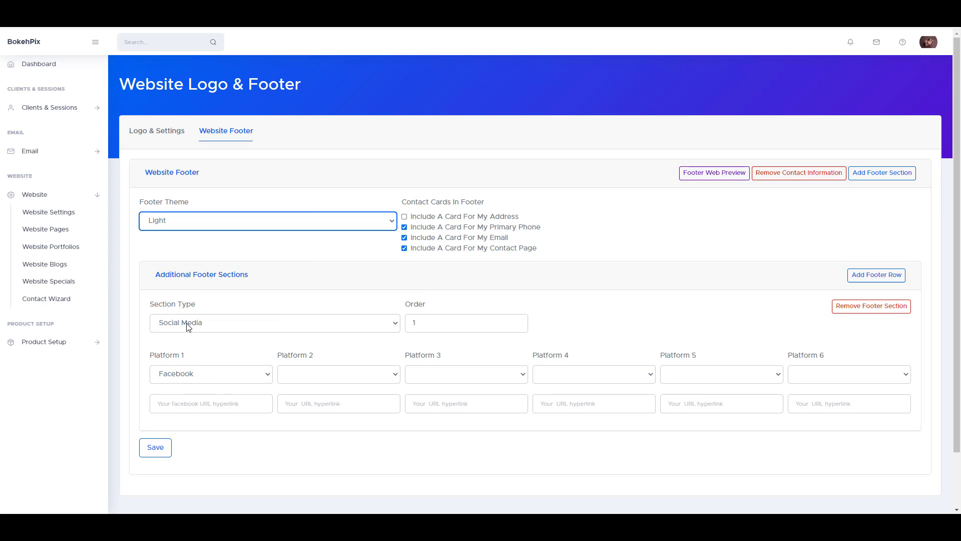
# Inspect the Platform 2 choices and the Facebook URL field in the Social Media footer section
pyautogui.click(293, 376)
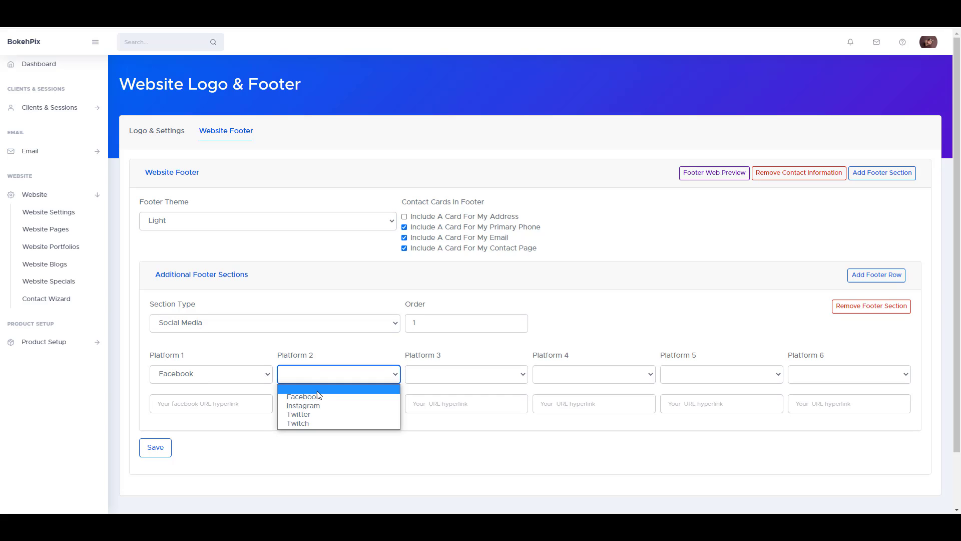
pyautogui.click(278, 449)
pyautogui.click(250, 406)
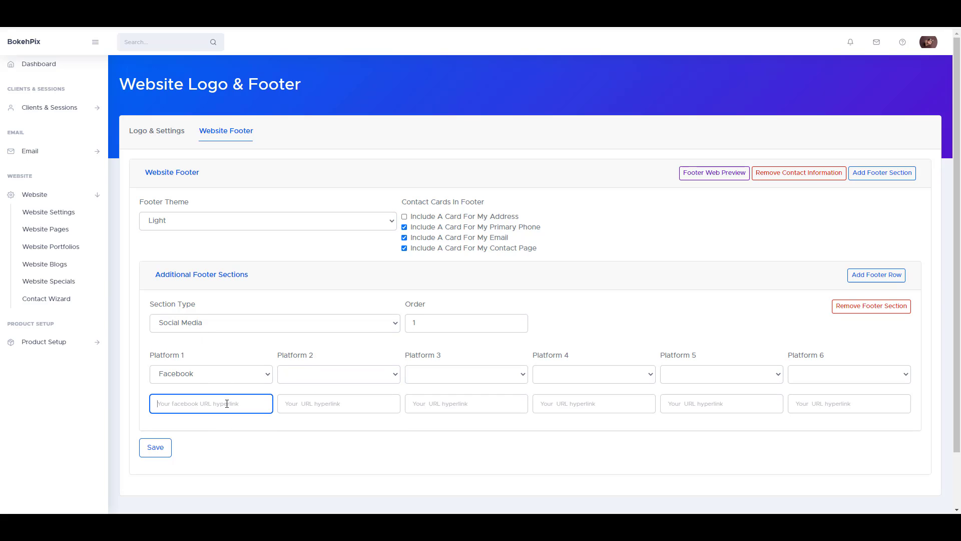
pyautogui.click(236, 428)
# Add two footer rows and look through the section type choices of the second row
pyautogui.doubleClick(862, 278)
pyautogui.scroll(-4, 216, 337)
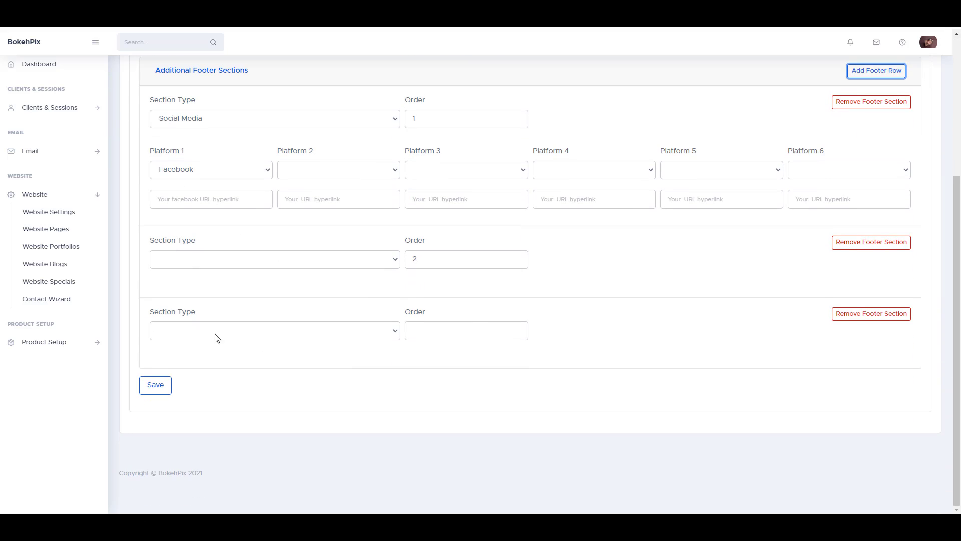
pyautogui.click(189, 261)
pyautogui.click(188, 288)
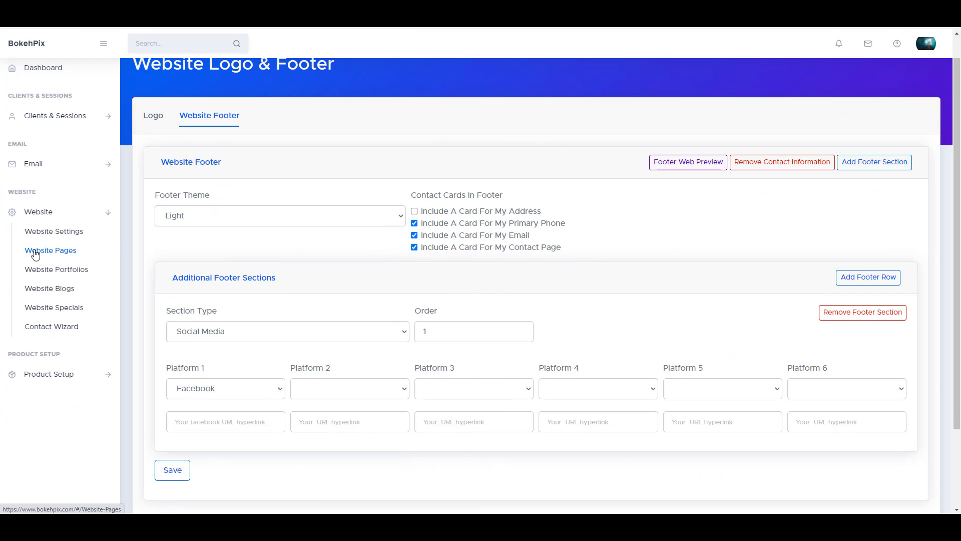
# Open the Website Pages builder and move the blogs page up to order 2, above portfolio
pyautogui.click(35, 252)
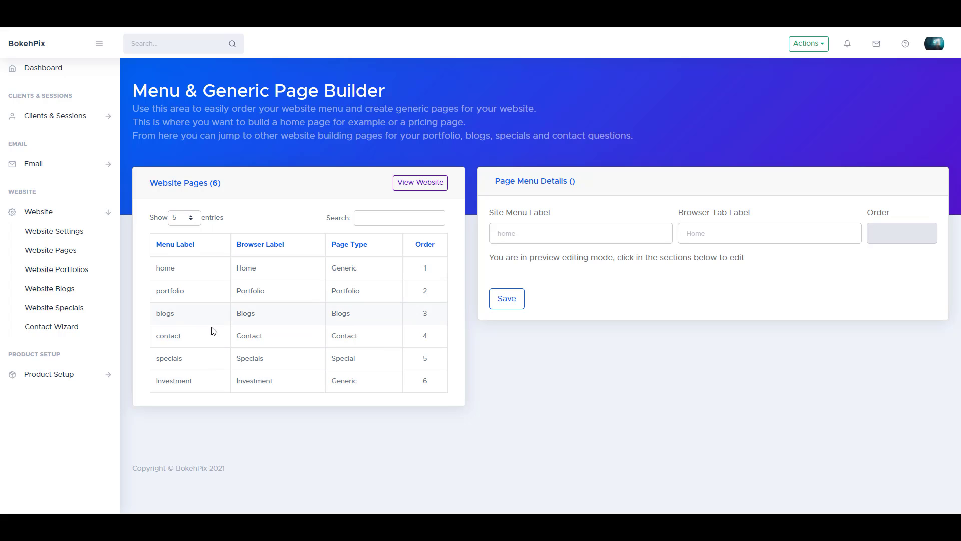
pyautogui.click(426, 313)
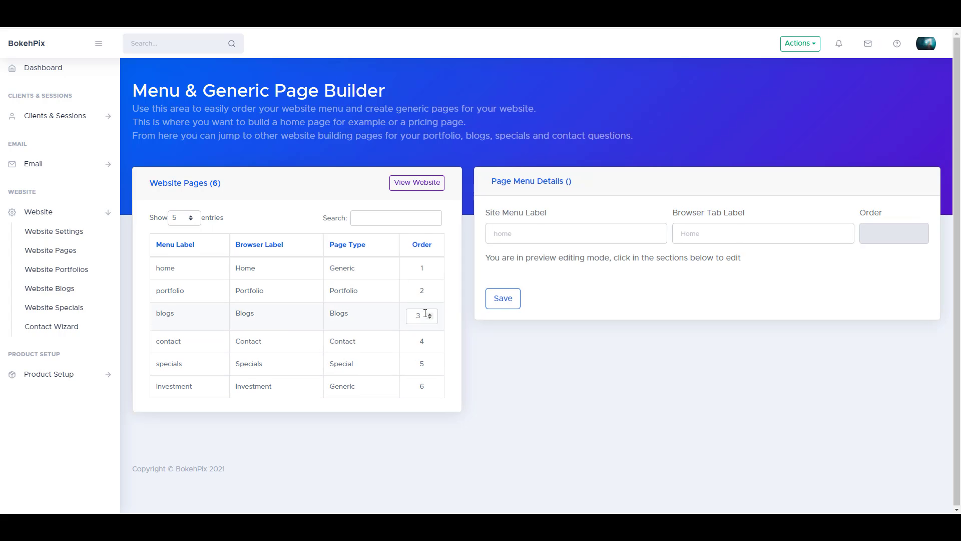
pyautogui.click(429, 318)
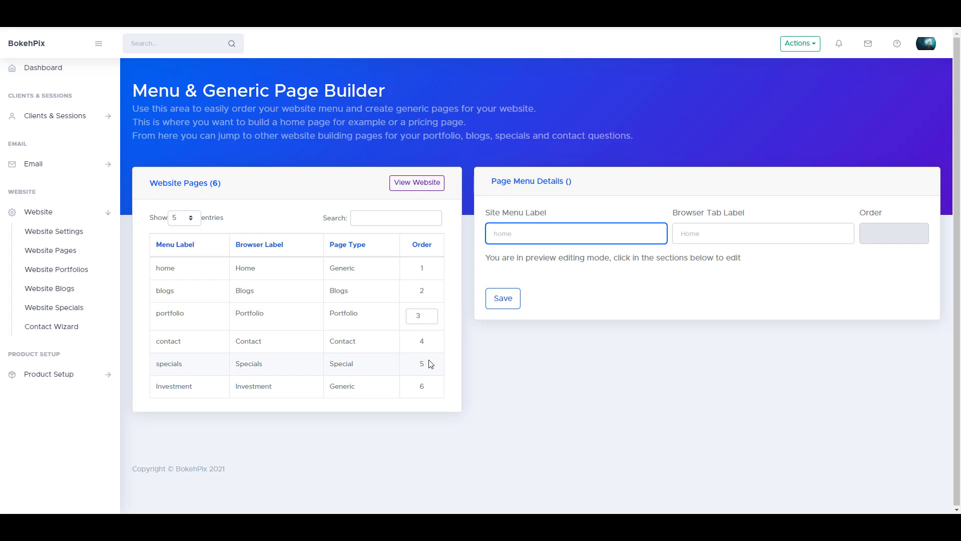
# Select the home page for editing and review its menu label details and generic page layout
pyautogui.click(175, 274)
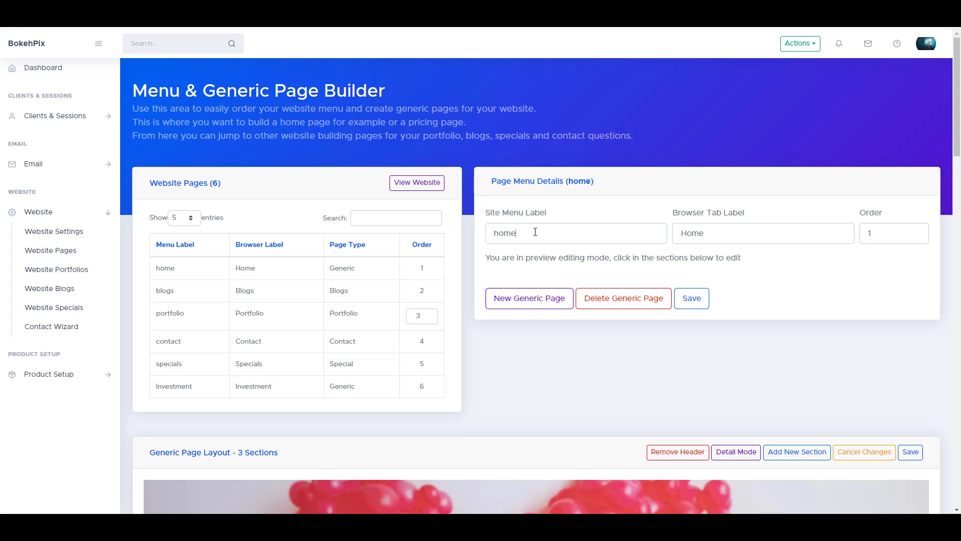
pyautogui.doubleClick(570, 238)
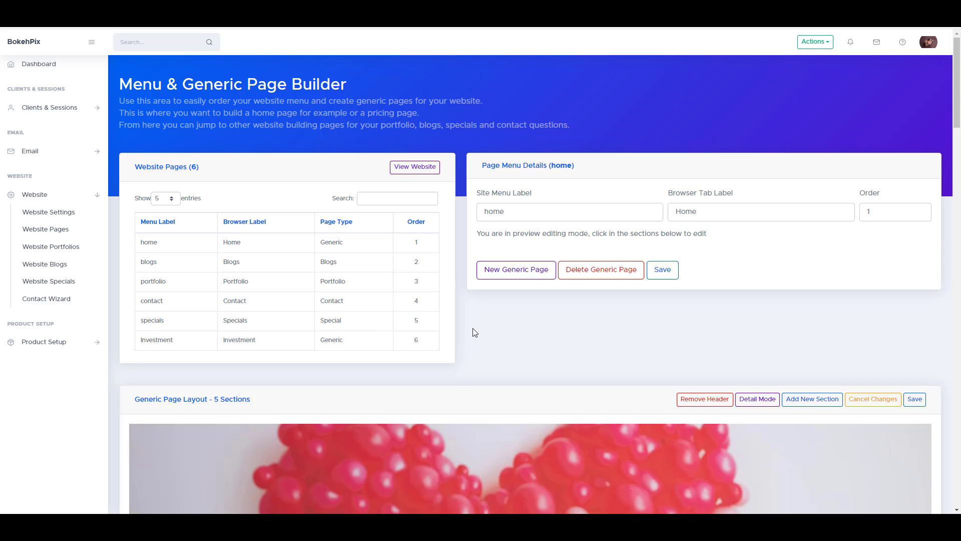
pyautogui.scroll(-5, 472, 329)
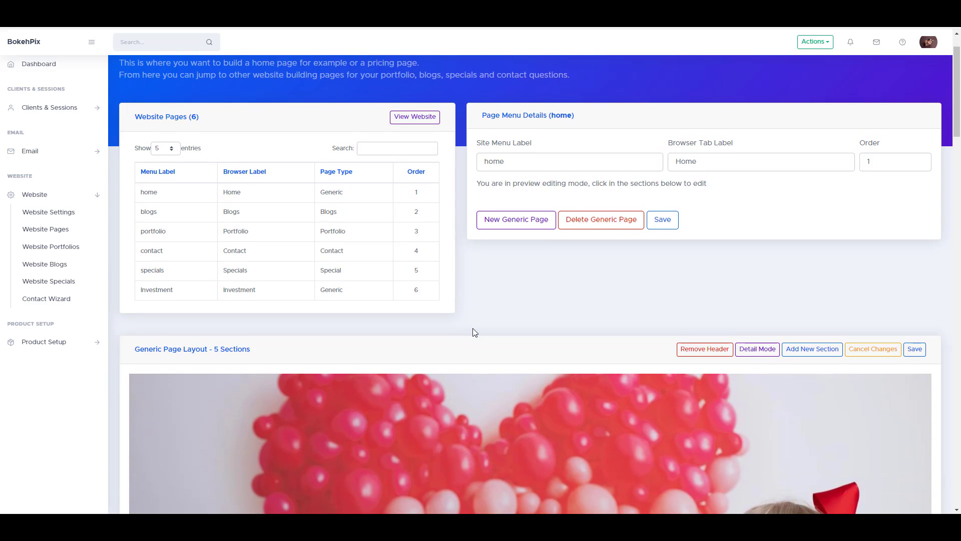
pyautogui.scroll(-1, 472, 328)
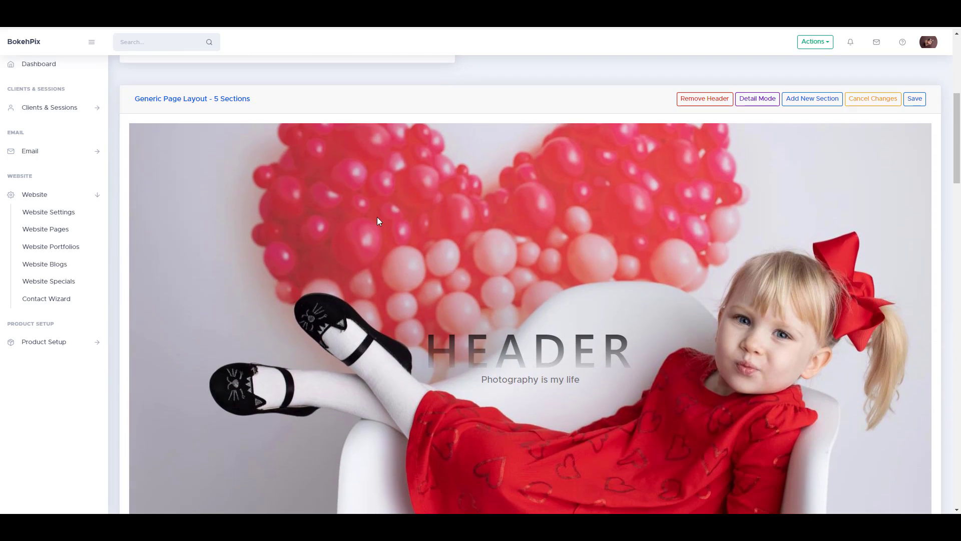
# Change the home page header's sub text to "Photography is Great!!!"
pyautogui.moveTo(215, 100); pyautogui.dragTo(253, 104)
pyautogui.click(255, 103)
pyautogui.click(502, 304)
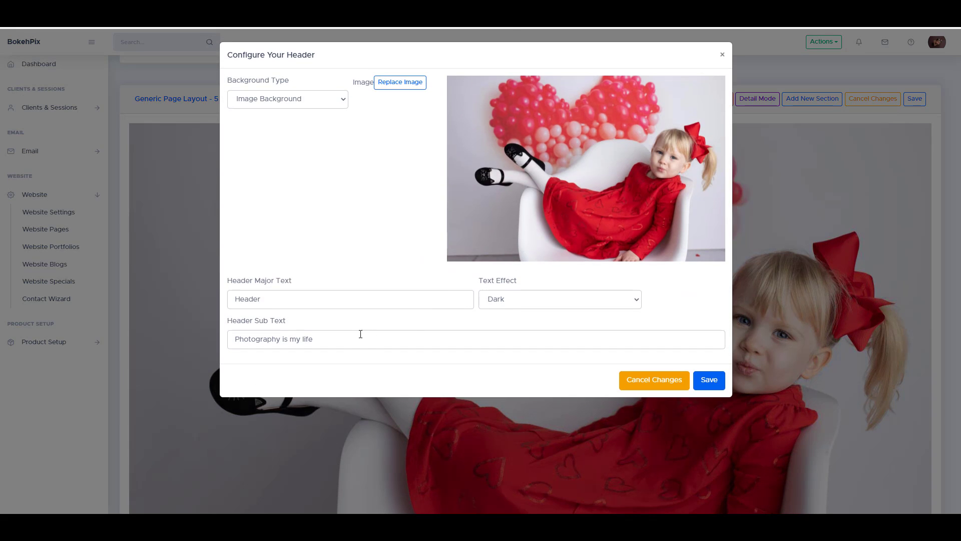
pyautogui.moveTo(360, 338); pyautogui.dragTo(294, 336)
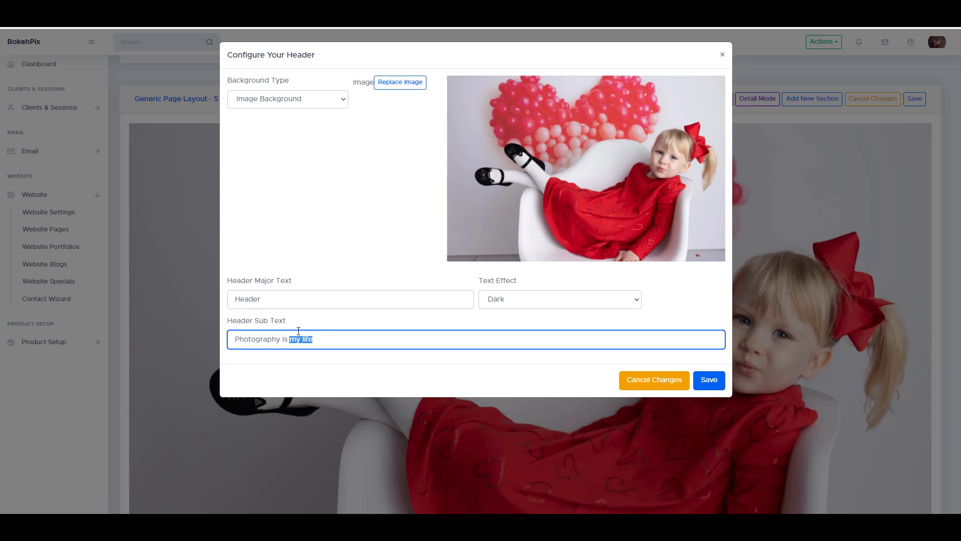
pyautogui.write('Great!!!')
pyautogui.click(200, 251)
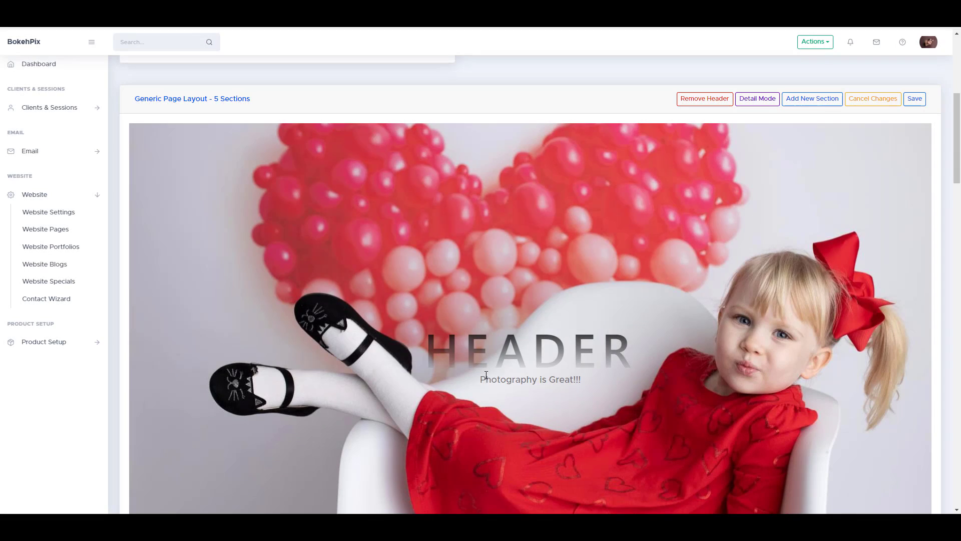
# Switch the header's background type to Color Fill Background with the Dark background colour
pyautogui.click(559, 383)
pyautogui.click(294, 101)
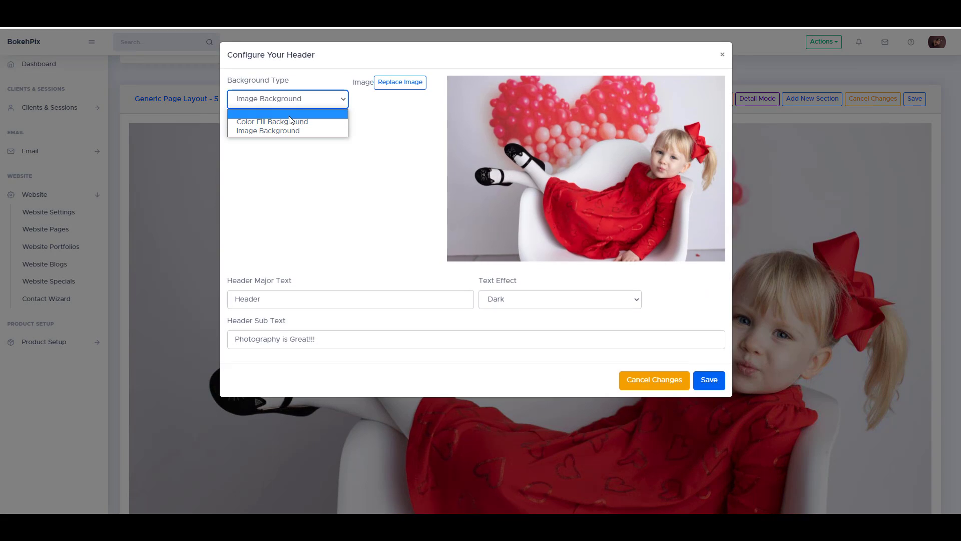
pyautogui.click(290, 121)
pyautogui.click(382, 101)
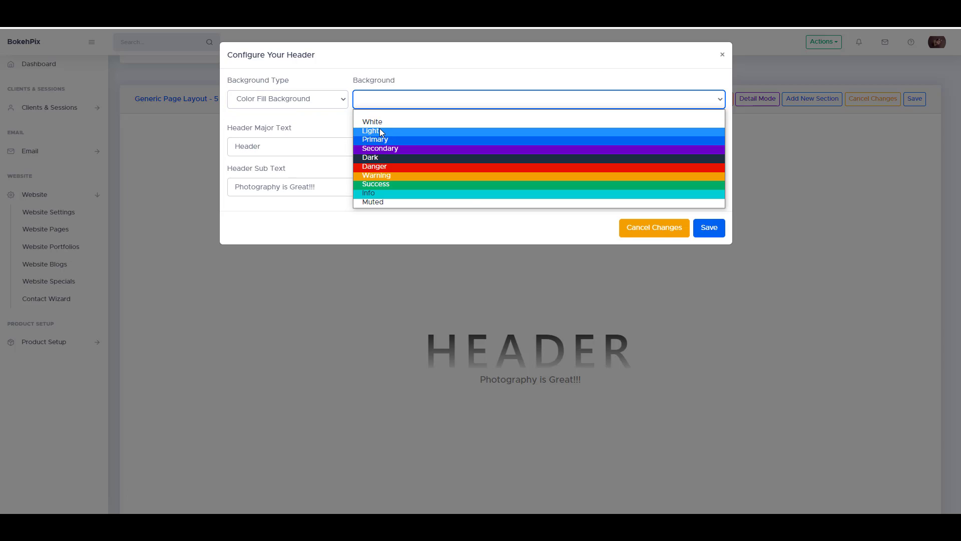
pyautogui.click(381, 131)
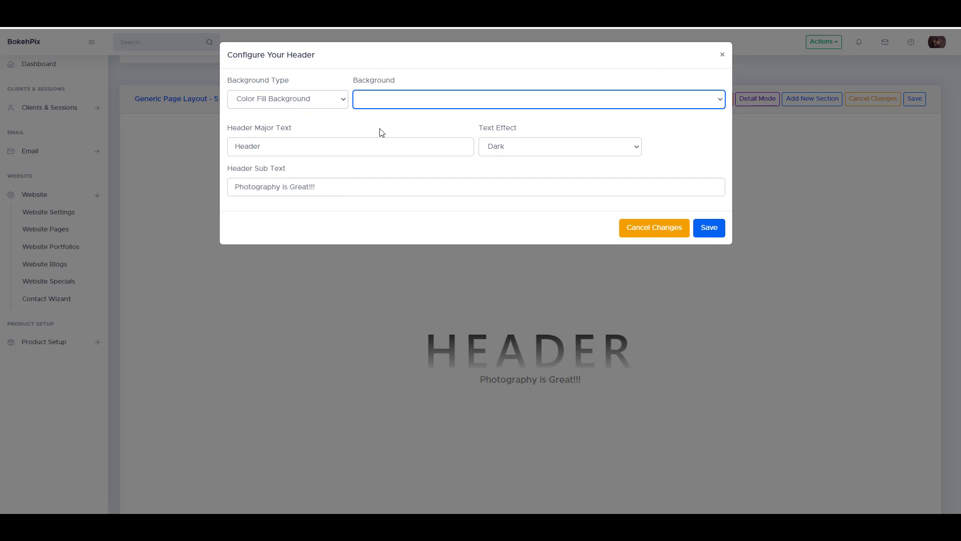
pyautogui.click(385, 100)
pyautogui.click(393, 159)
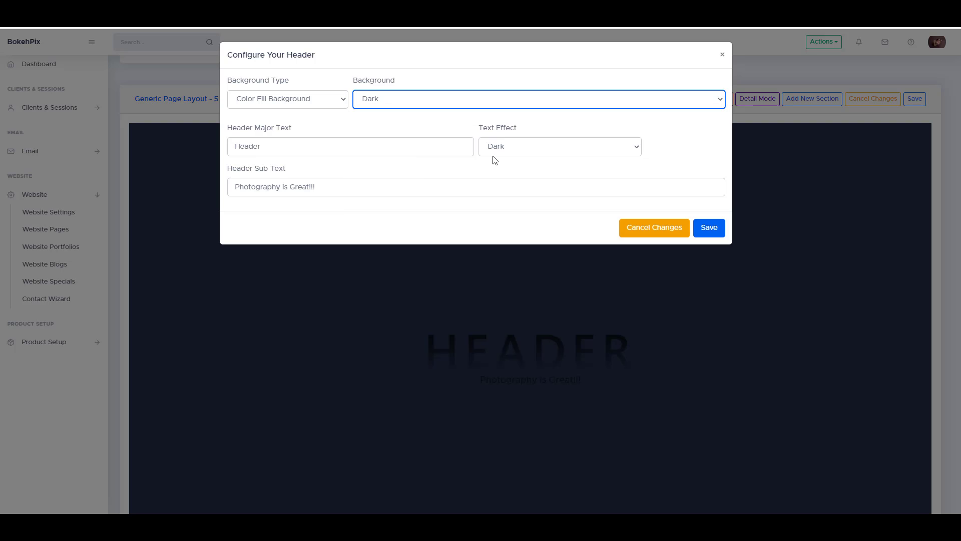
# Set the header's text effect to Light and finish by cancelling all header changes
pyautogui.click(507, 150)
pyautogui.click(507, 167)
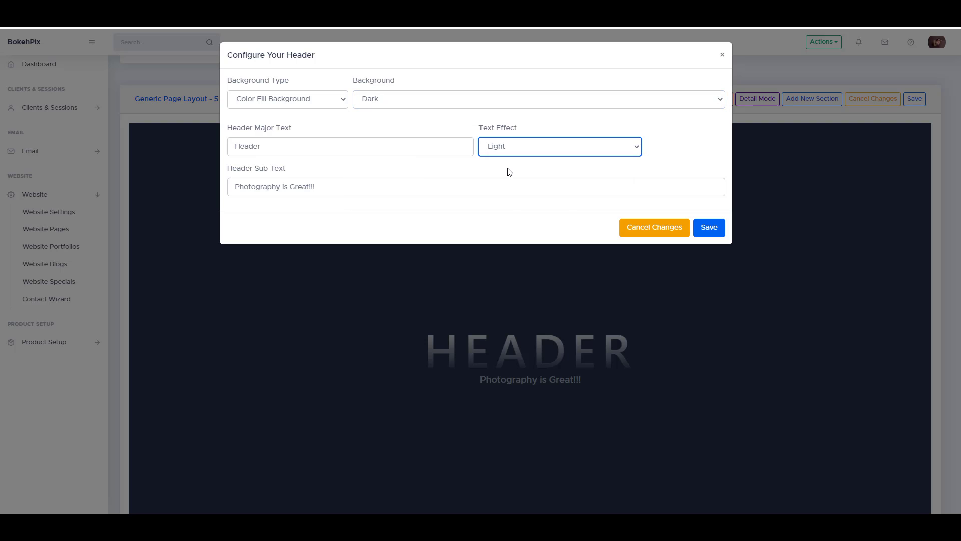
pyautogui.click(434, 258)
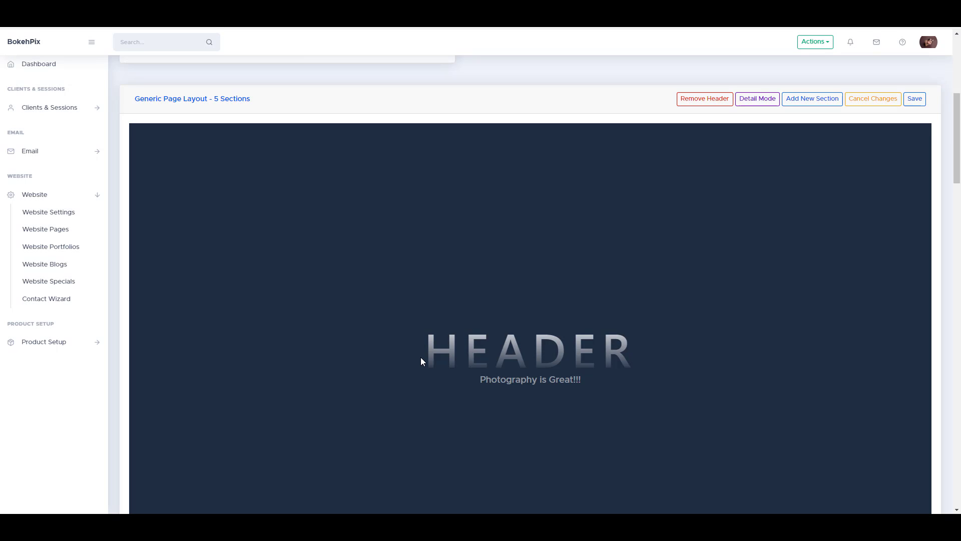
pyautogui.click(420, 360)
pyautogui.click(637, 230)
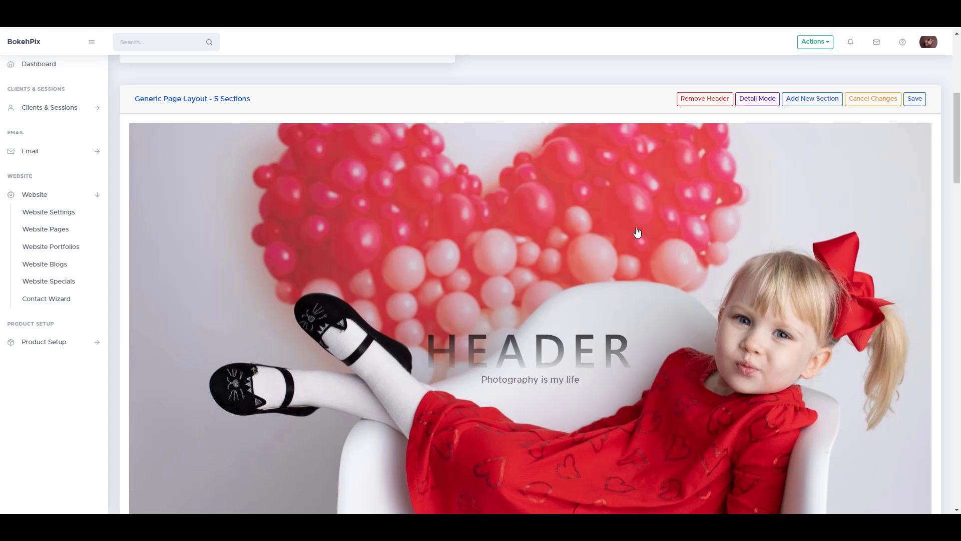
# Move the "Picture is on the Left" section above the "Picture is on the Right" section
pyautogui.scroll(-5, 451, 310)
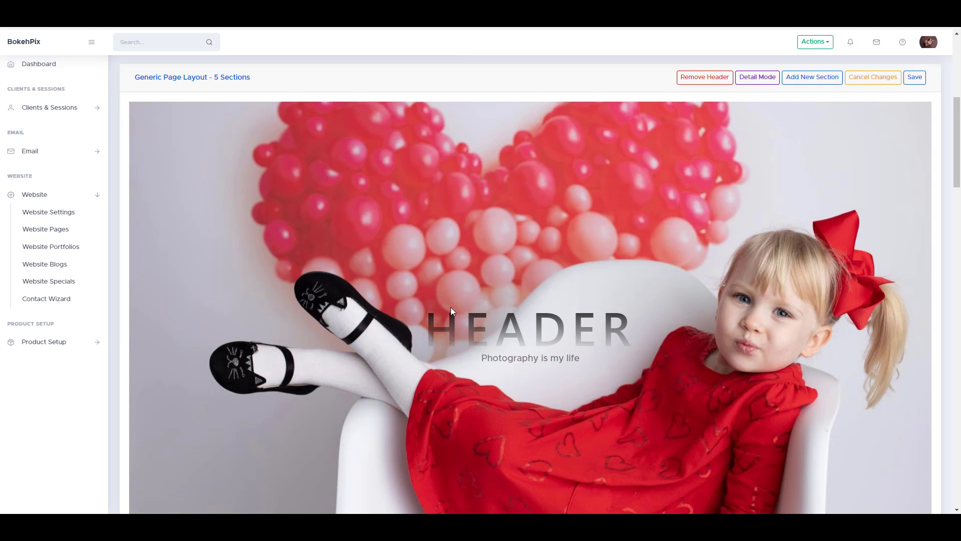
pyautogui.scroll(-3, 452, 311)
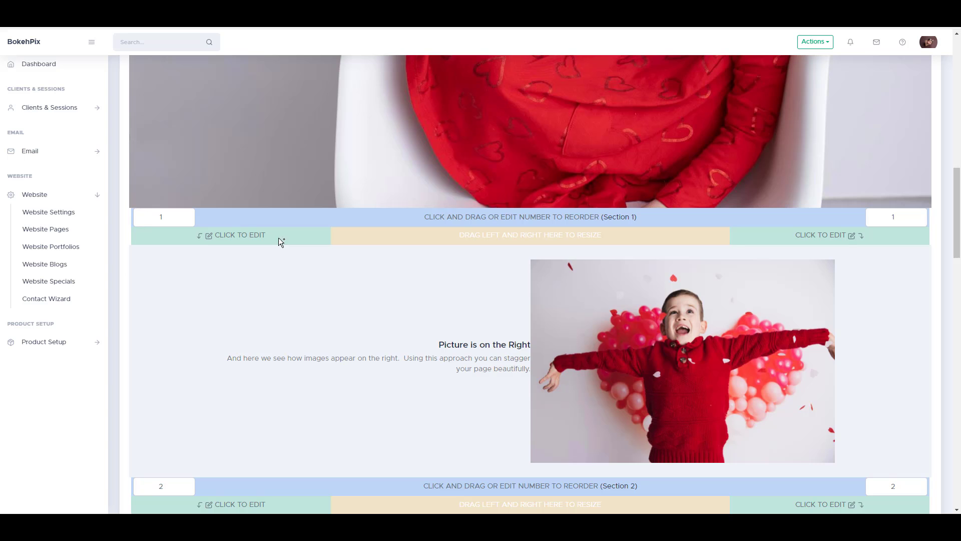
pyautogui.scroll(-5, 398, 331)
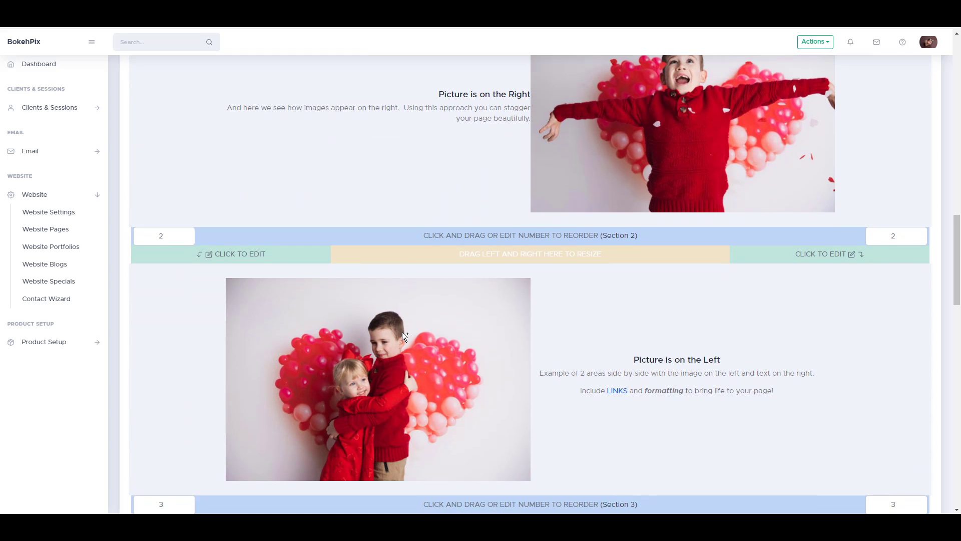
pyautogui.scroll(3, 403, 335)
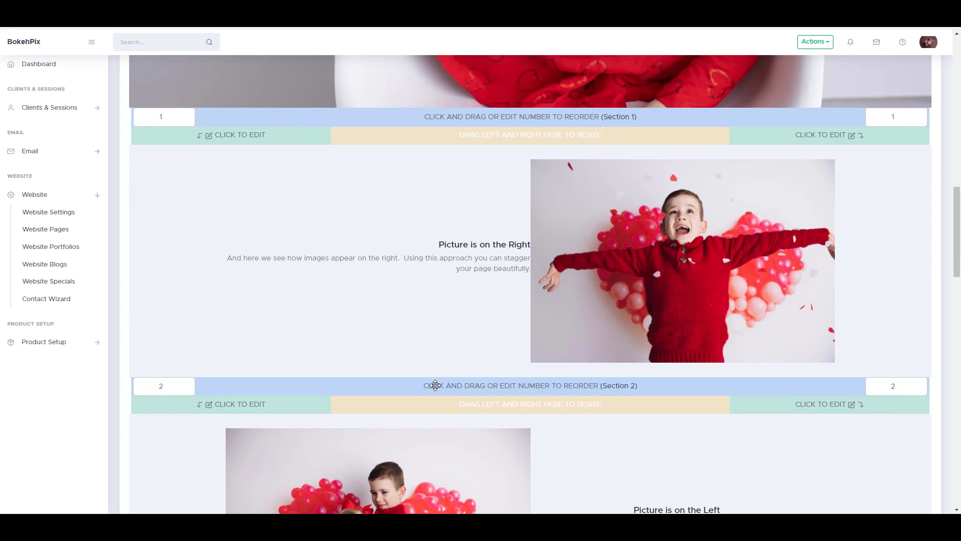
pyautogui.moveTo(435, 385); pyautogui.dragTo(441, 125)
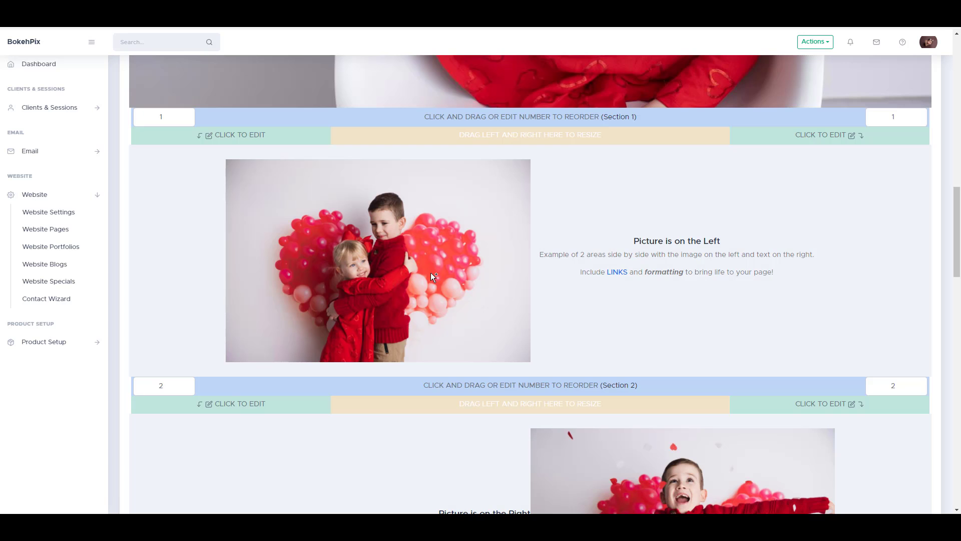
# Set the order number of the "Picture is on the Left" section to 2
pyautogui.doubleClick(151, 114)
pyautogui.write('2')
pyautogui.click(171, 165)
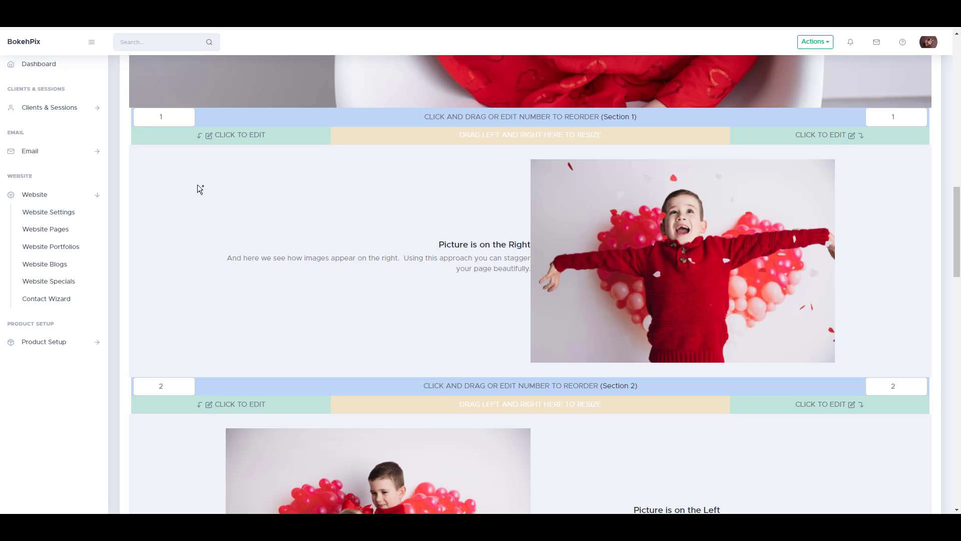
# Set the text alignment of Area 1 in Section 1 to center and close the section editor
pyautogui.click(280, 133)
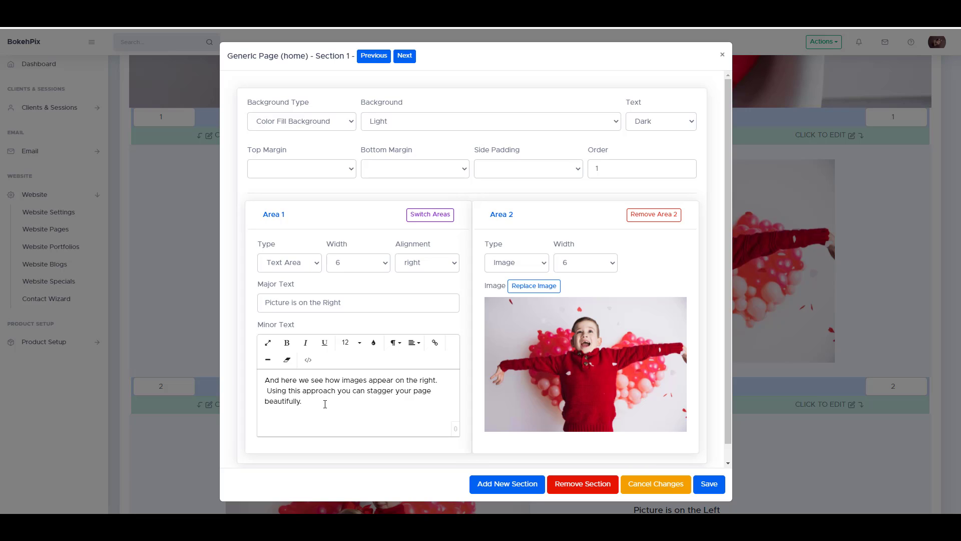
pyautogui.click(425, 267)
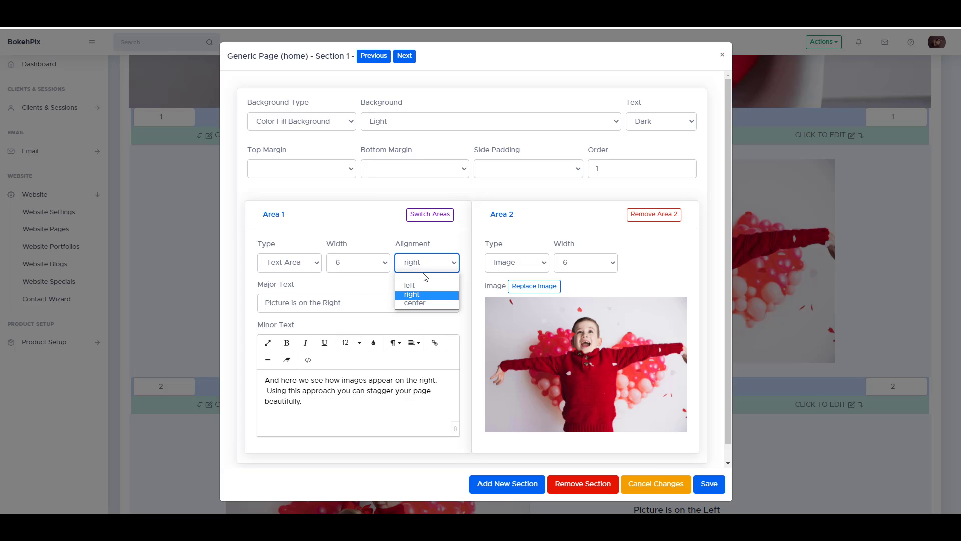
pyautogui.click(423, 303)
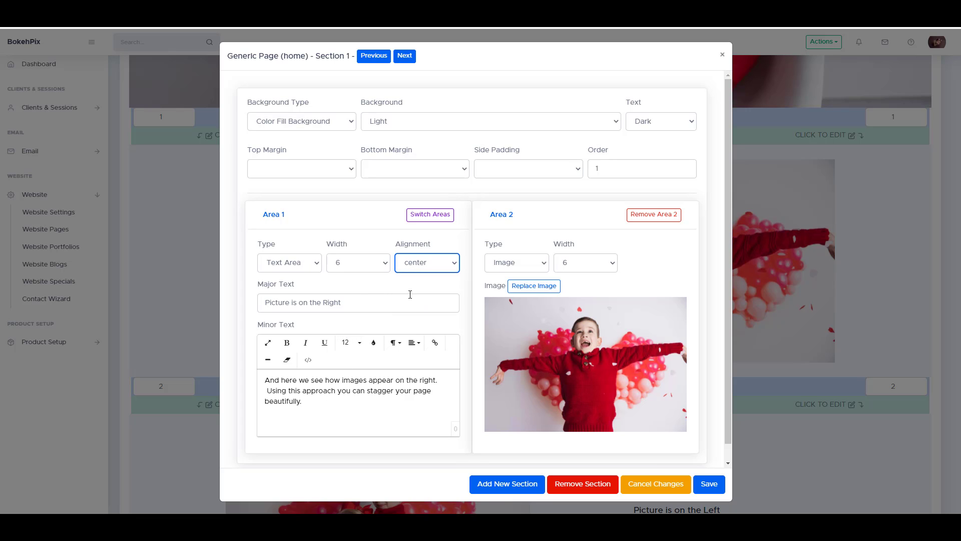
pyautogui.click(195, 249)
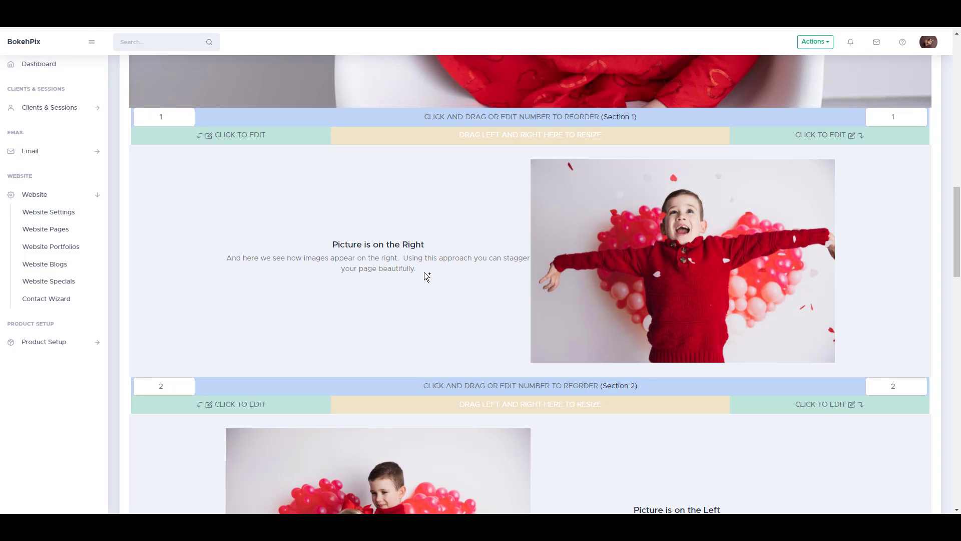
# Resize the areas of Section 1 so the image is wider and the text area narrower
pyautogui.scroll(-2, 421, 276)
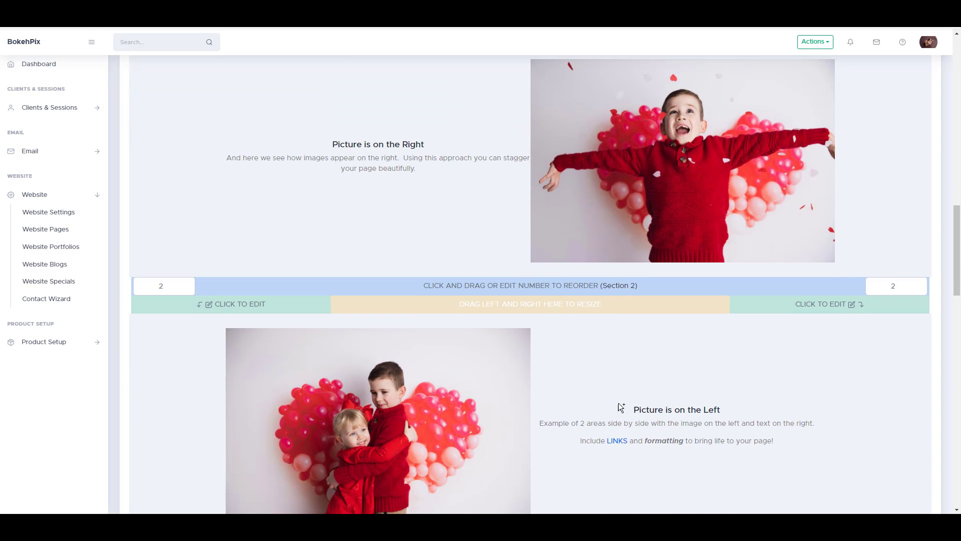
pyautogui.scroll(2, 627, 410)
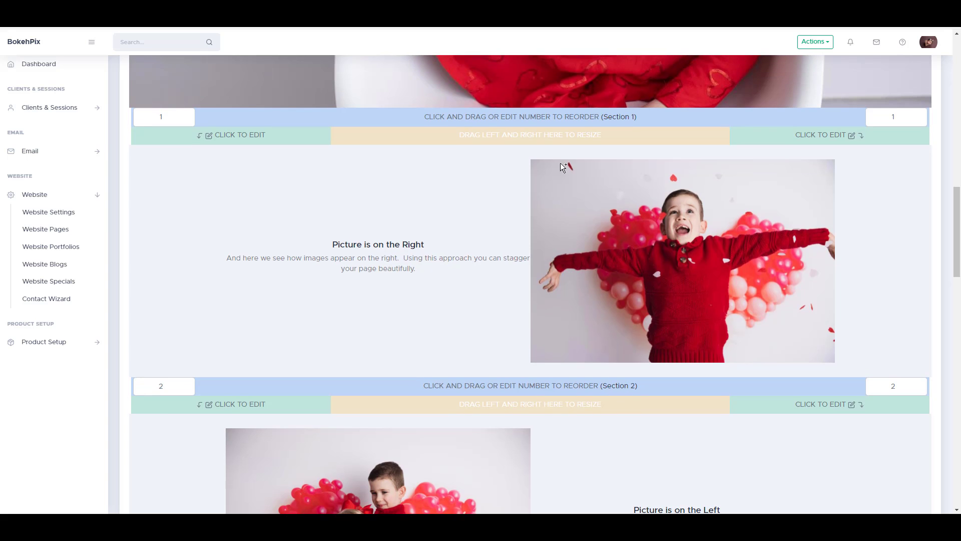
pyautogui.moveTo(637, 133); pyautogui.dragTo(570, 137)
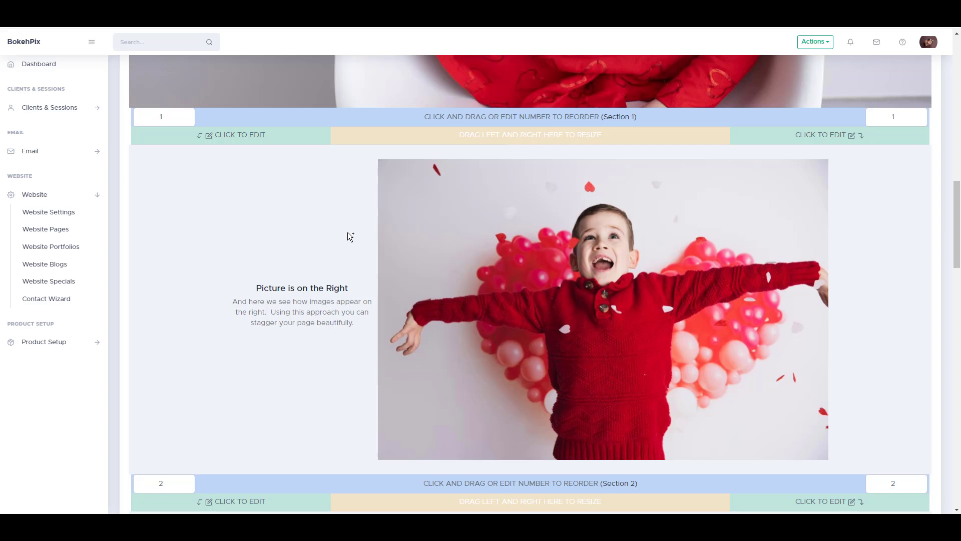
# Resize the areas of Section 2 to give its image more width than the text
pyautogui.scroll(-3, 350, 236)
pyautogui.moveTo(414, 356); pyautogui.dragTo(491, 357)
pyautogui.scroll(-2, 492, 359)
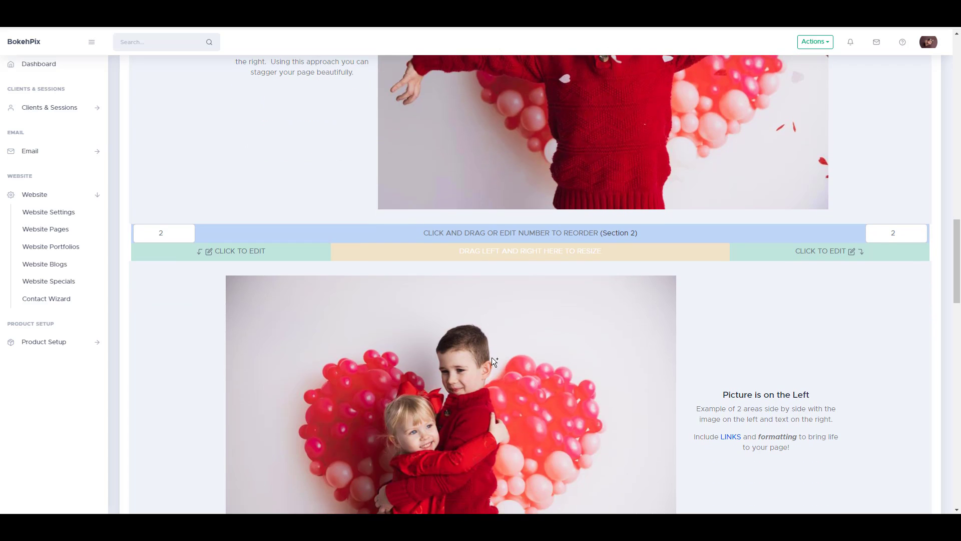
# Save the website page with its resized sections
pyautogui.scroll(4, 491, 356)
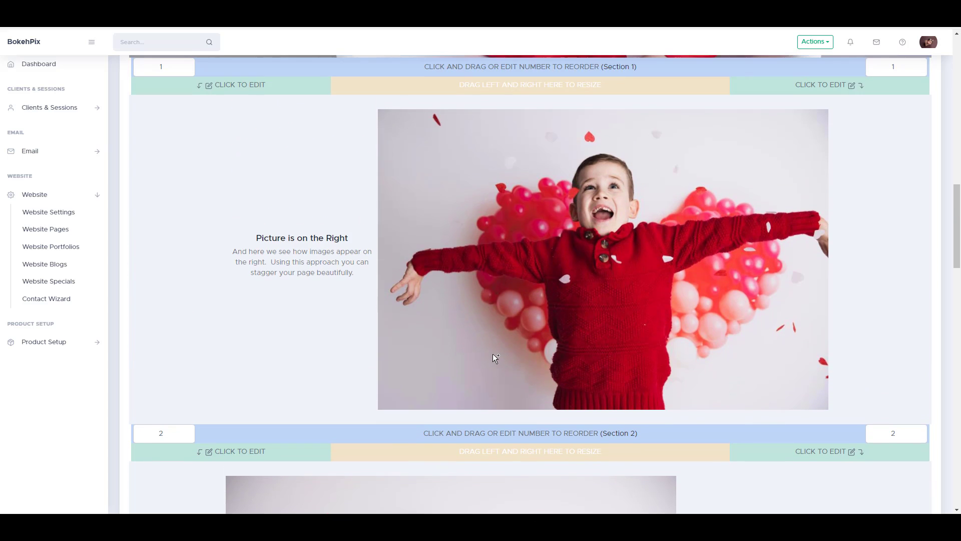
pyautogui.click(812, 42)
pyautogui.click(796, 71)
# Make the words "For areas that you simply wish to design" bold in Section 3's minor text and close the section editor
pyautogui.scroll(-9, 306, 286)
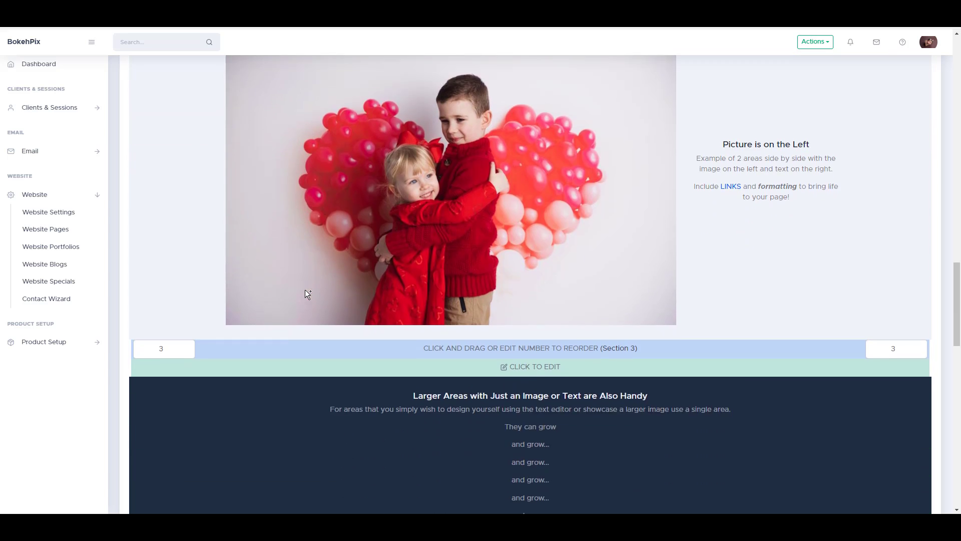
pyautogui.scroll(-4, 307, 294)
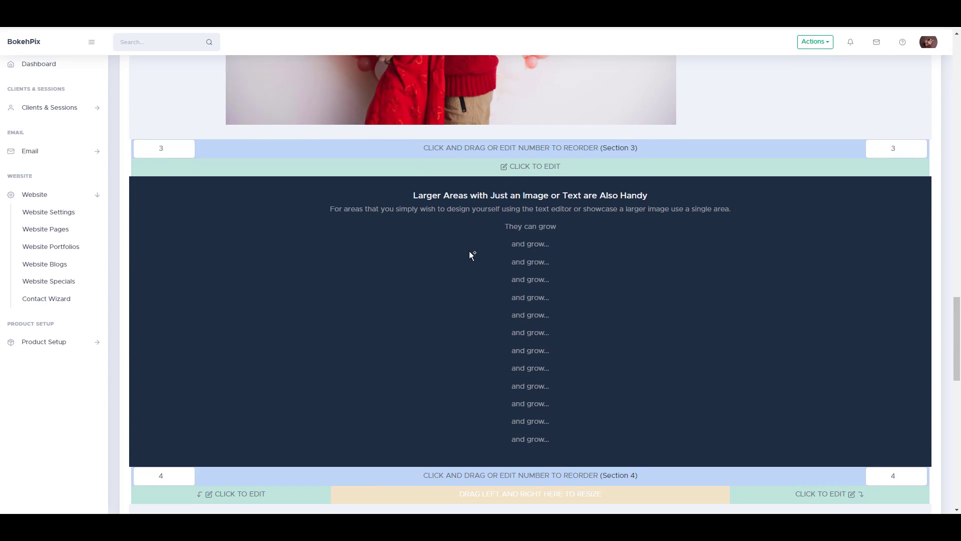
pyautogui.click(469, 265)
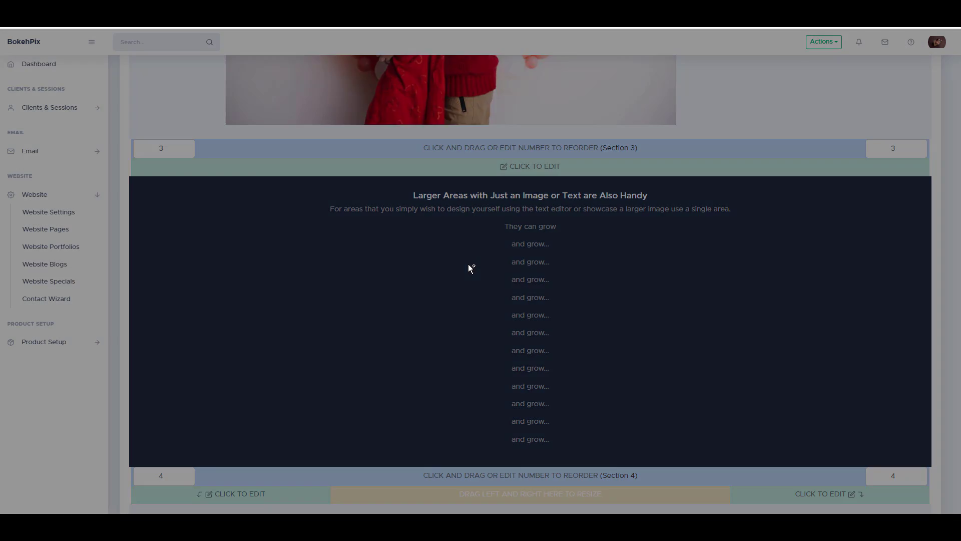
pyautogui.scroll(-3, 468, 264)
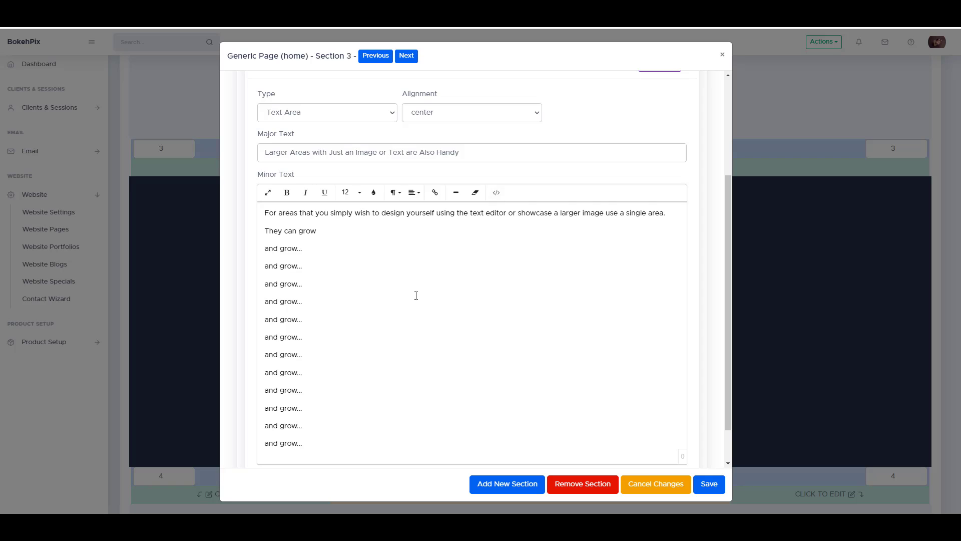
pyautogui.scroll(-1, 416, 295)
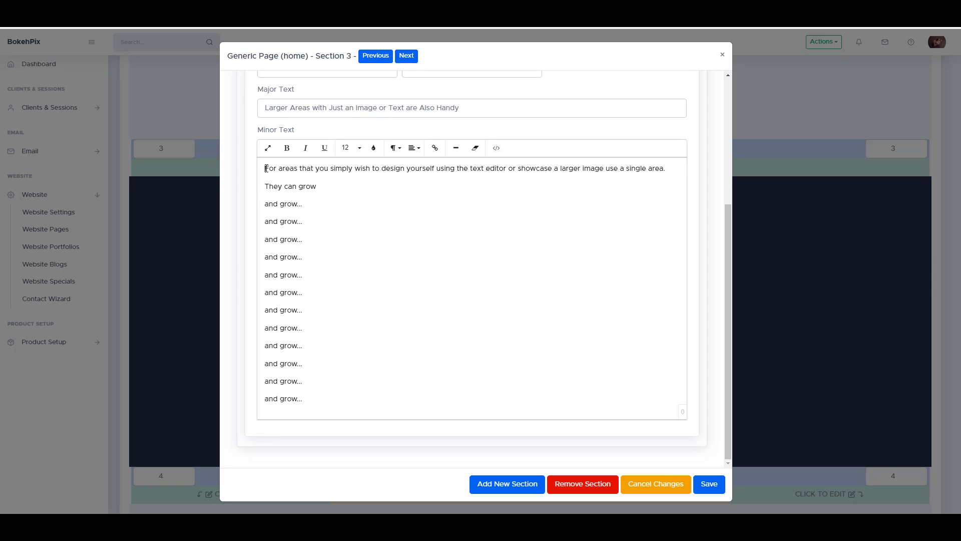
pyautogui.moveTo(265, 168); pyautogui.dragTo(405, 169)
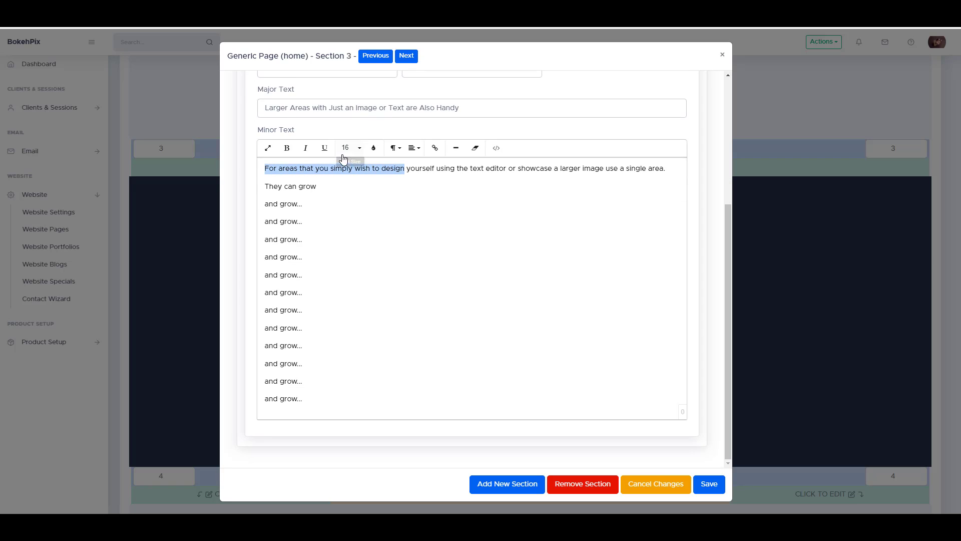
pyautogui.click(286, 147)
pyautogui.click(354, 204)
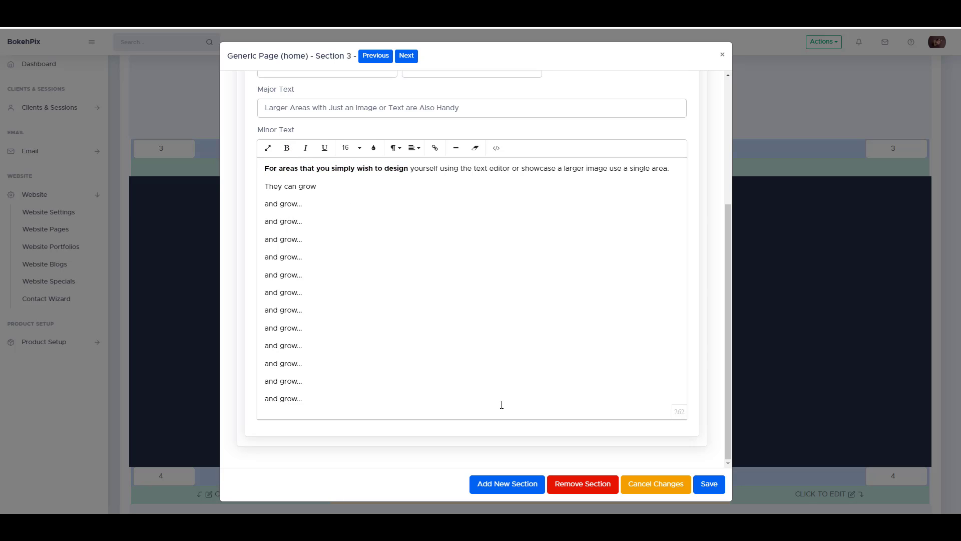
pyautogui.click(759, 352)
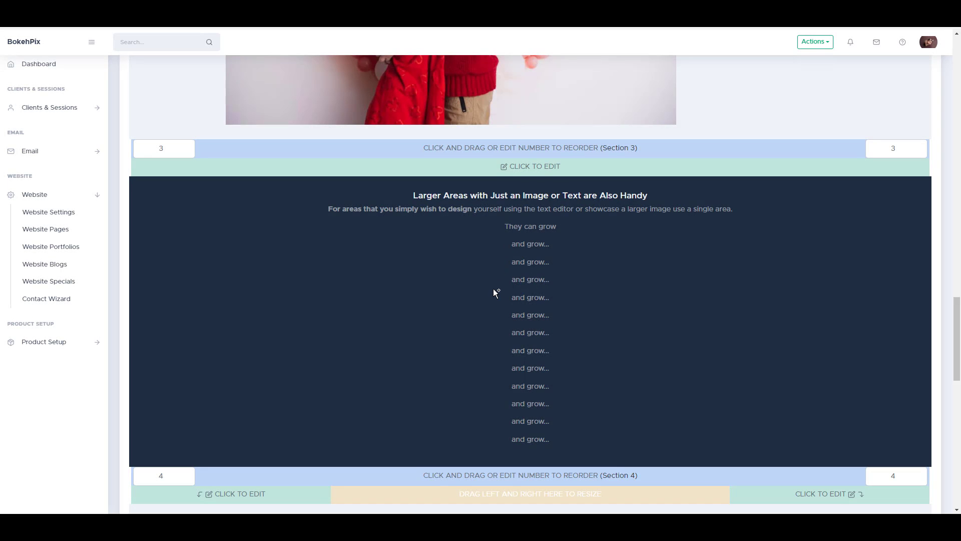
# Examine the video URL of Area 1 in the Section 4 editor and close the editor
pyautogui.scroll(-4, 494, 289)
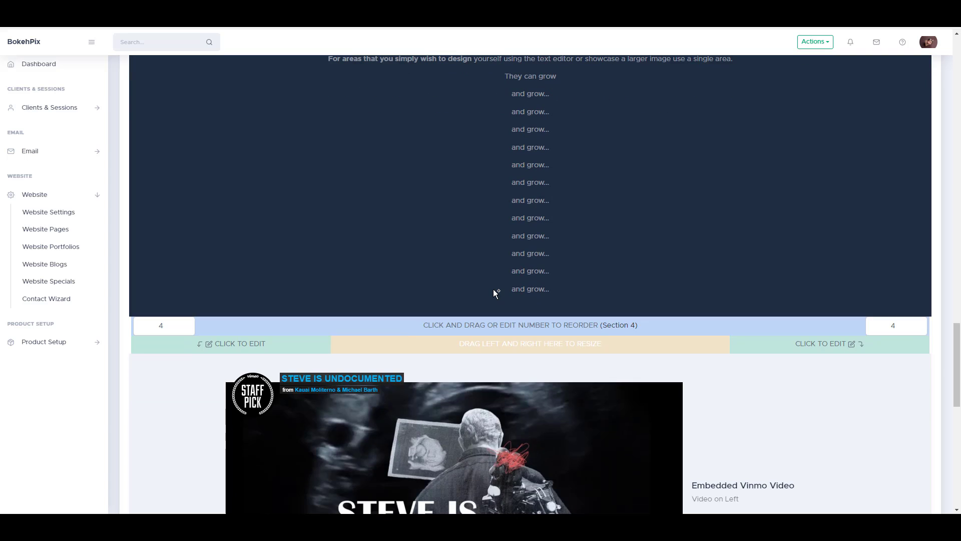
pyautogui.scroll(-2, 493, 289)
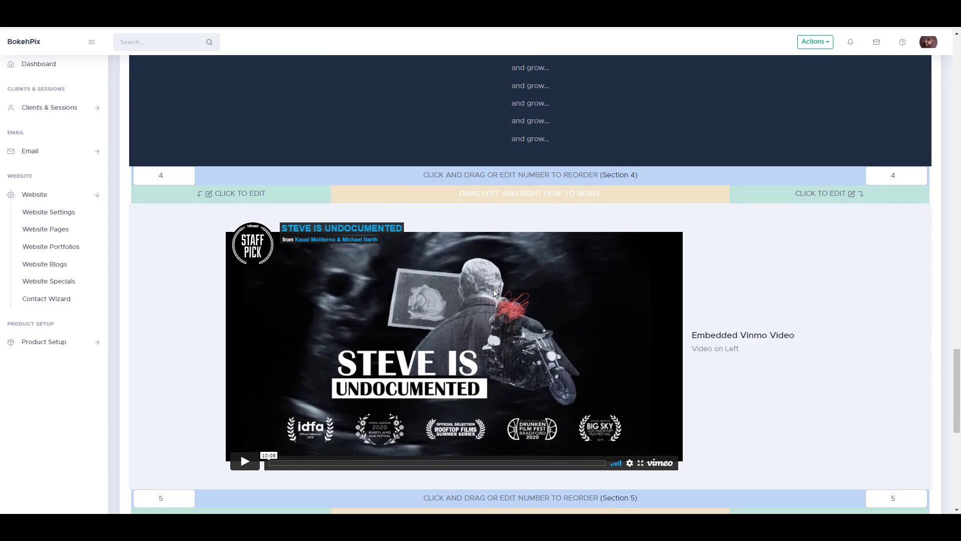
pyautogui.click(299, 195)
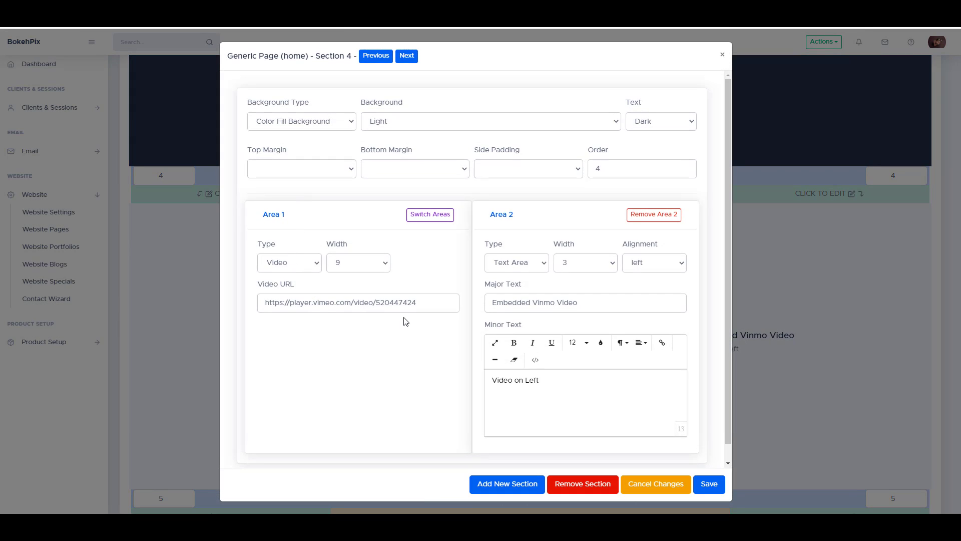
pyautogui.moveTo(425, 308); pyautogui.dragTo(262, 304)
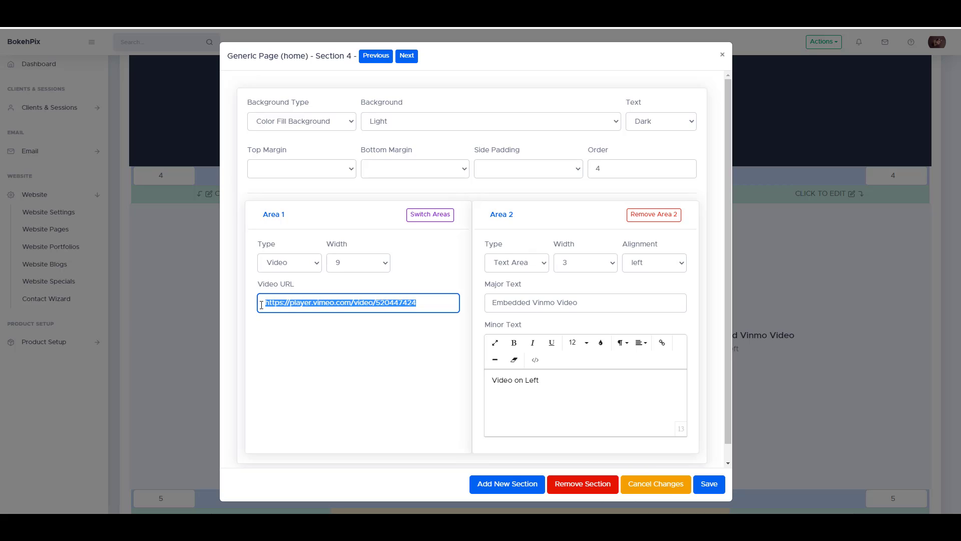
pyautogui.click(311, 302)
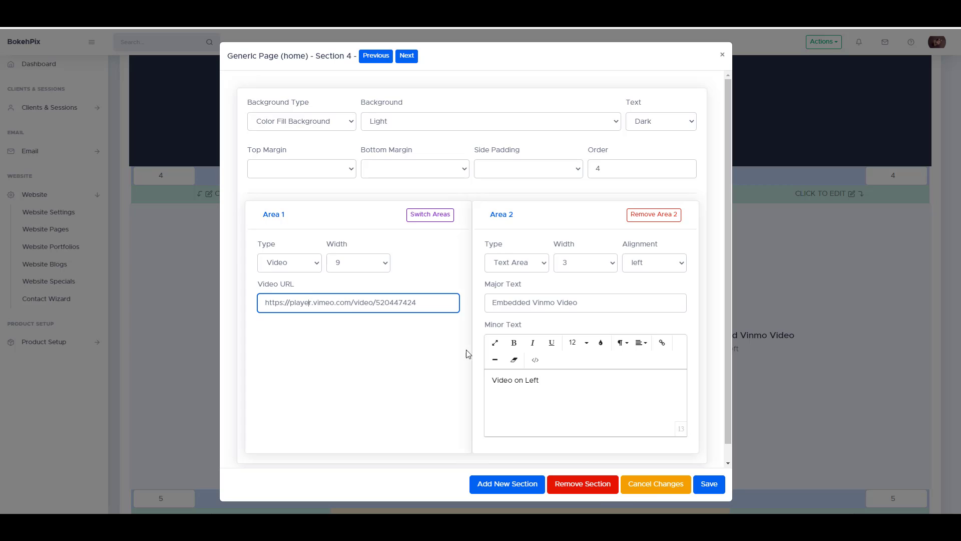
pyautogui.click(767, 299)
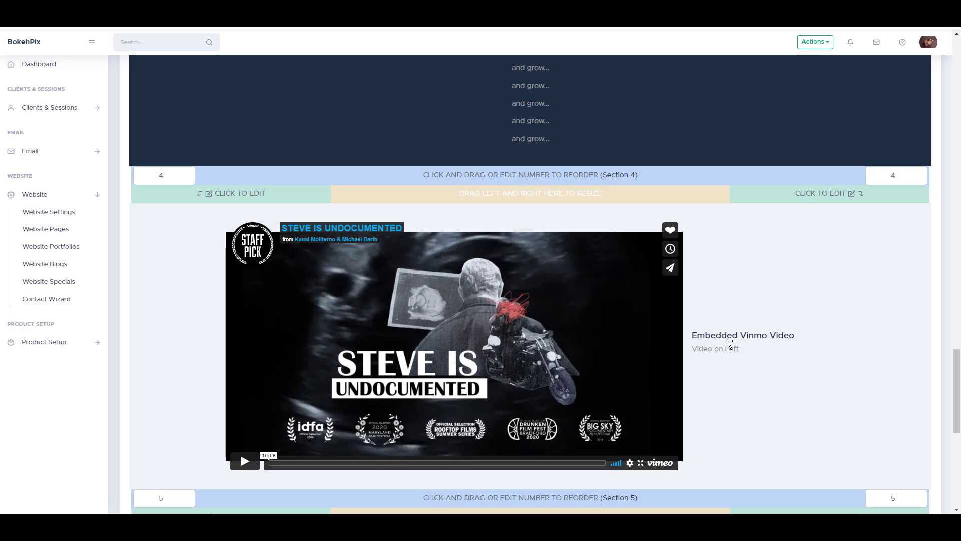
# Examine how the embedded Vimeo and YouTube videos are laid out beside their text in Sections 4 and 5
pyautogui.moveTo(603, 194)
pyautogui.mouseDown()
pyautogui.moveTo(636, 195)
pyautogui.moveTo(593, 195)
pyautogui.mouseUp()
pyautogui.scroll(-2, 689, 305)
pyautogui.scroll(-5, 689, 310)
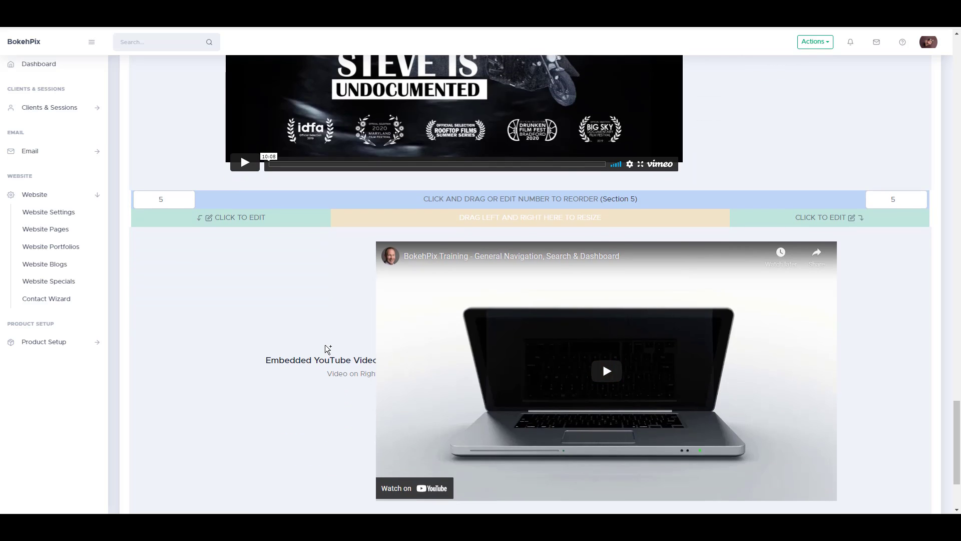
pyautogui.scroll(3, 326, 351)
pyautogui.scroll(-4, 328, 348)
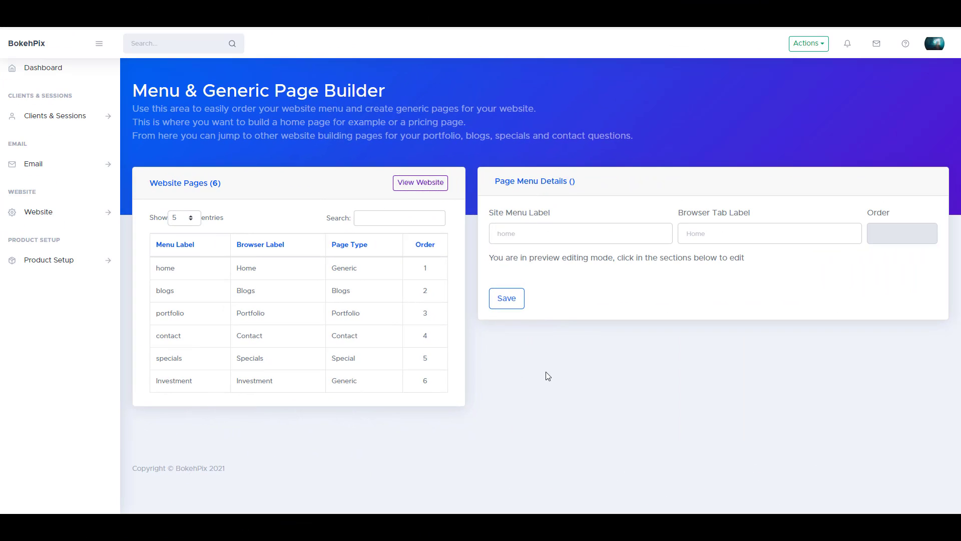
# Create and save a website page with site menu label "new page" and browser tab label "new", and set its order to 7
pyautogui.click(814, 44)
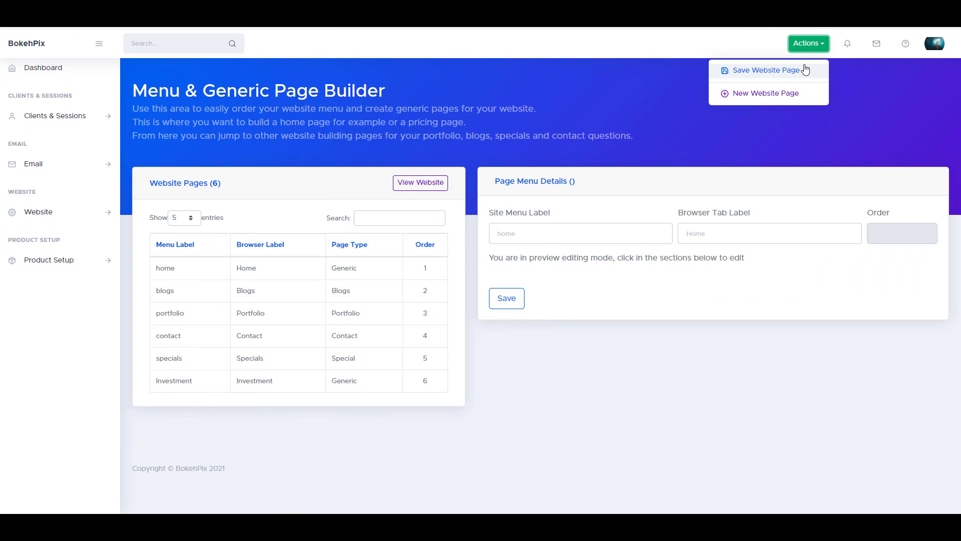
pyautogui.click(733, 95)
pyautogui.click(542, 228)
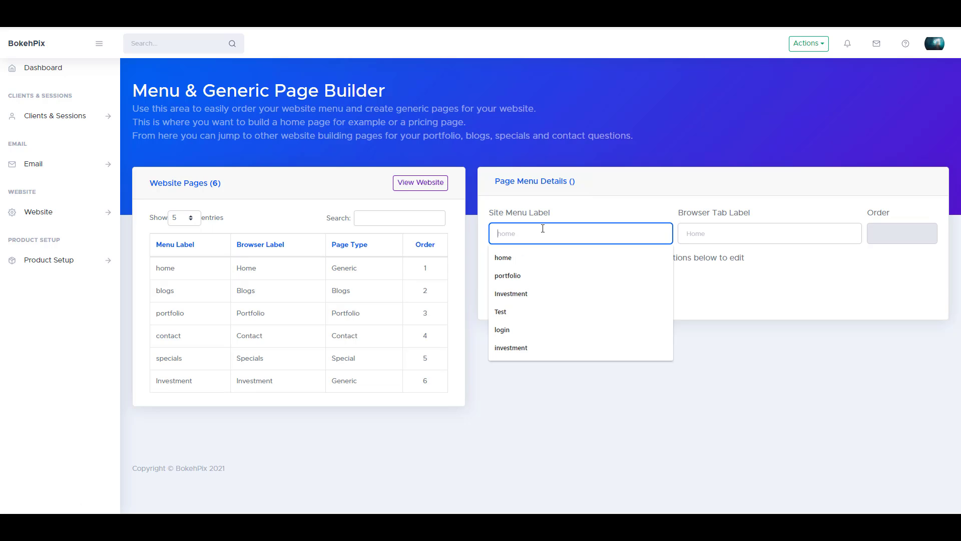
pyautogui.write('new page')
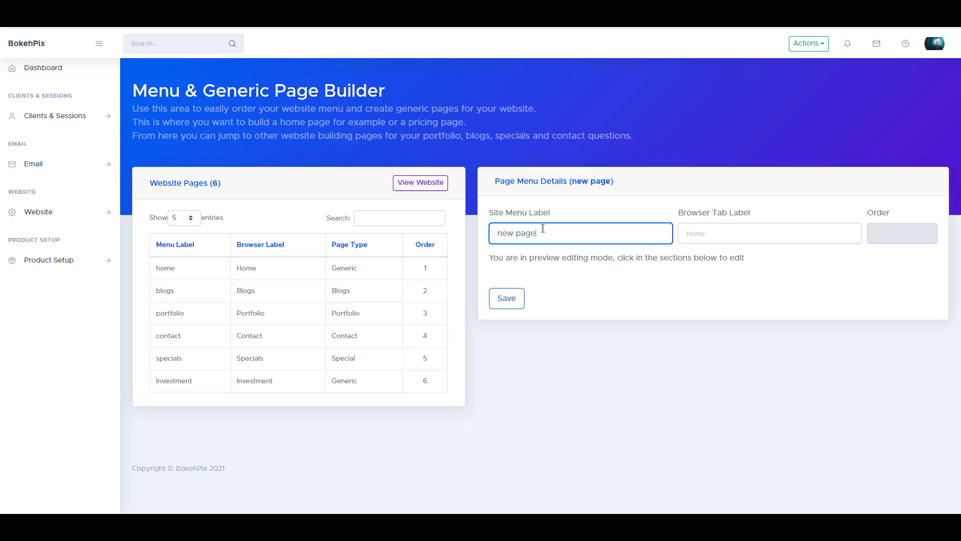
pyautogui.press('Tab')
pyautogui.write('new')
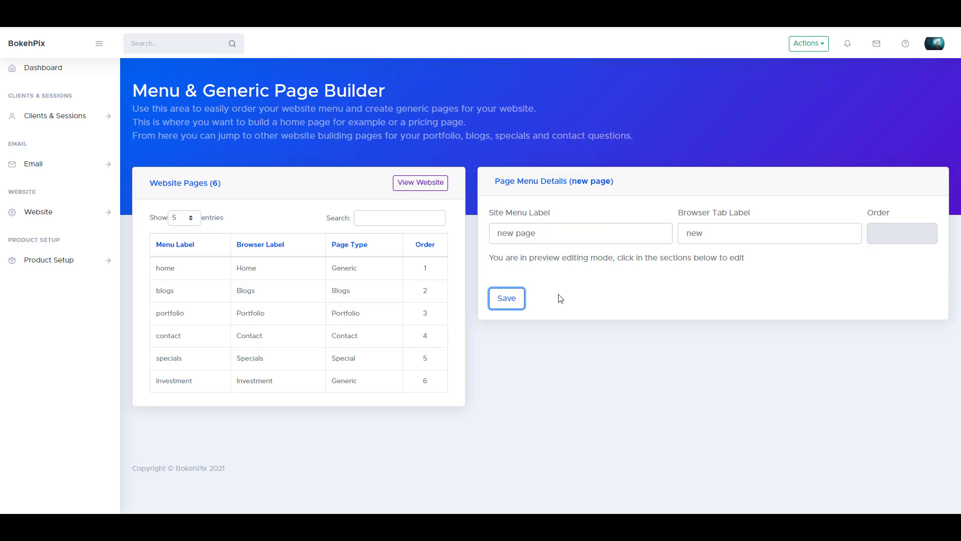
pyautogui.click(508, 299)
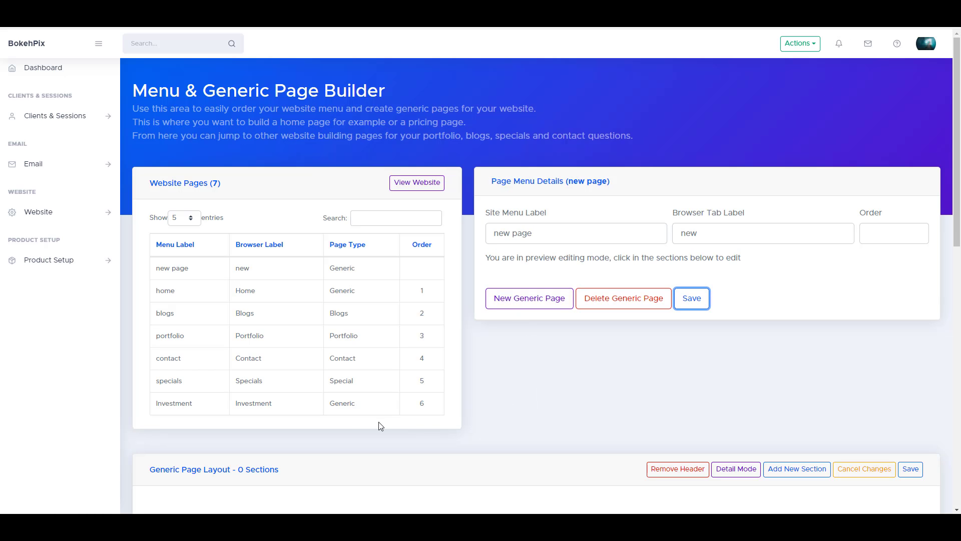
pyautogui.click(425, 269)
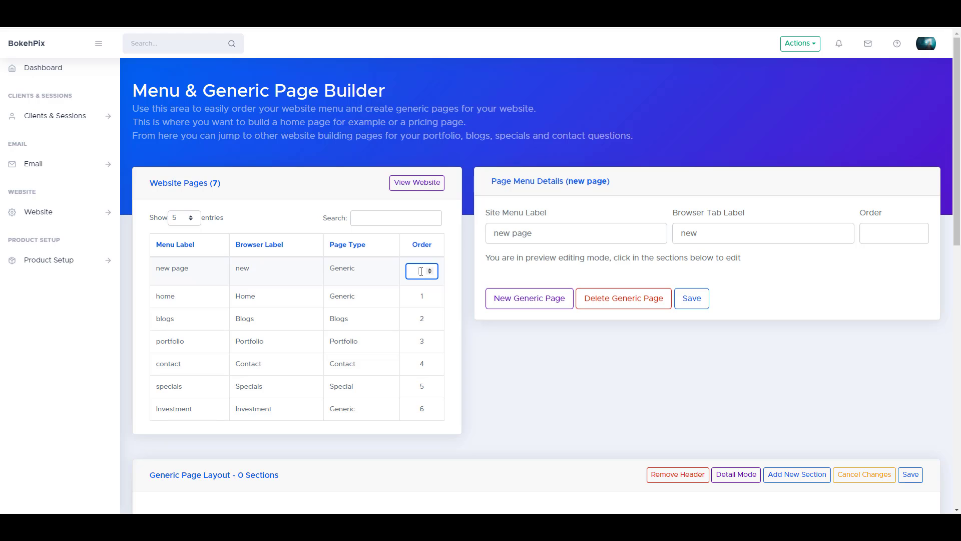
# Give the new page's header a Color Fill Background in Light and save the header
pyautogui.scroll(-3, 512, 403)
pyautogui.scroll(-3, 512, 403)
pyautogui.click(512, 398)
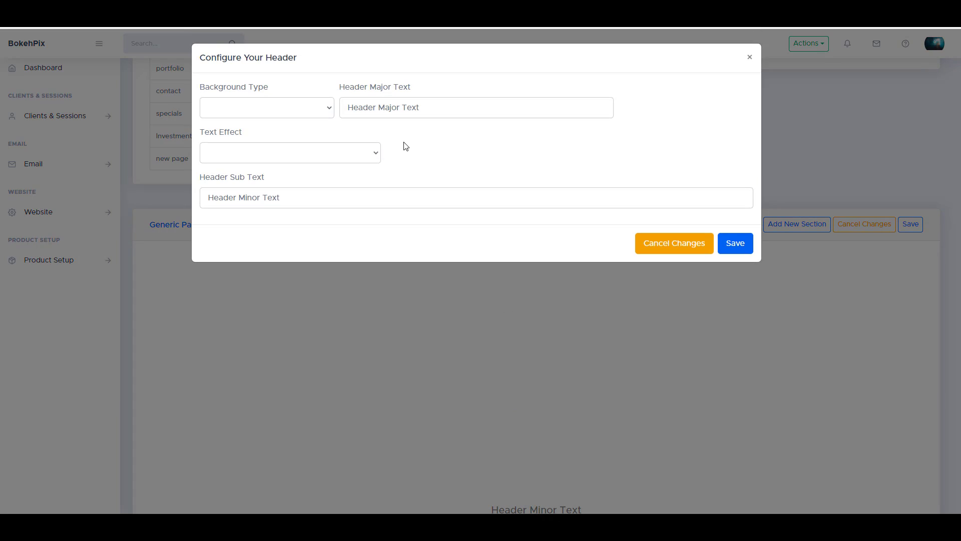
pyautogui.click(279, 109)
pyautogui.click(275, 130)
pyautogui.click(382, 110)
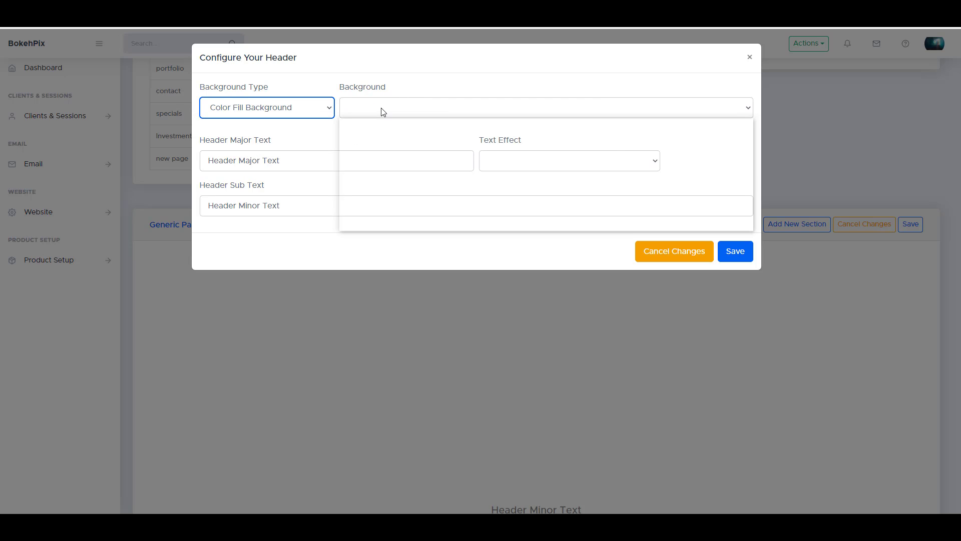
pyautogui.click(377, 143)
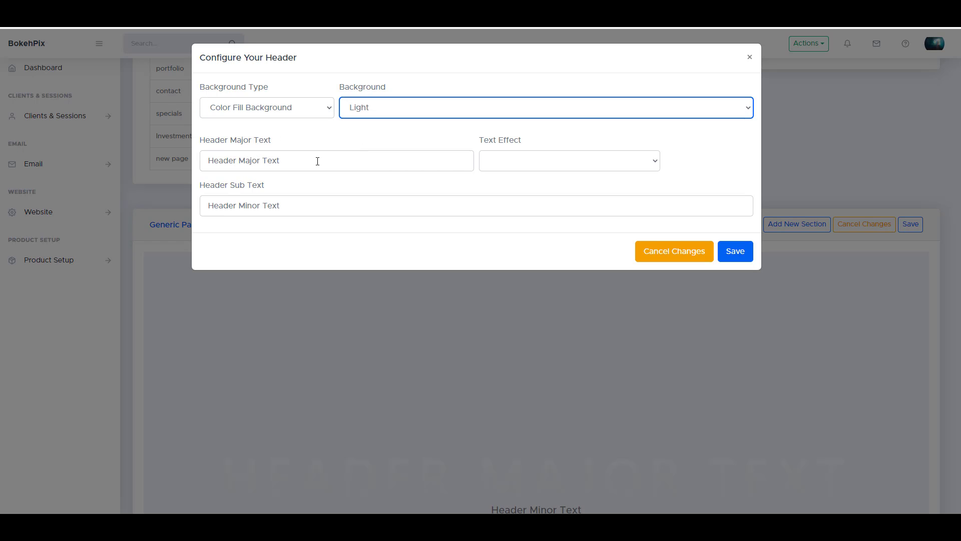
pyautogui.click(748, 254)
# Set the text effect of the new page's header to Dark and save the header
pyautogui.scroll(-3, 597, 401)
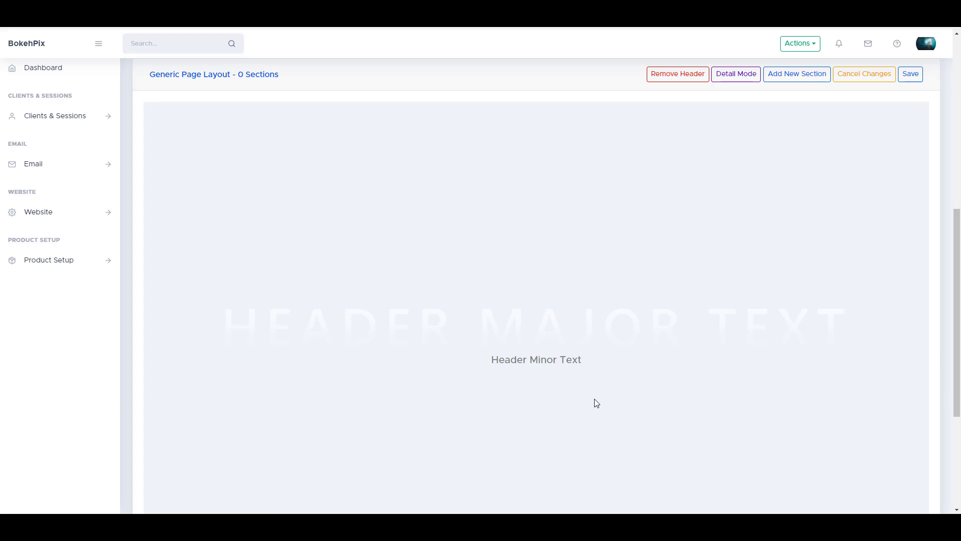
pyautogui.click(583, 318)
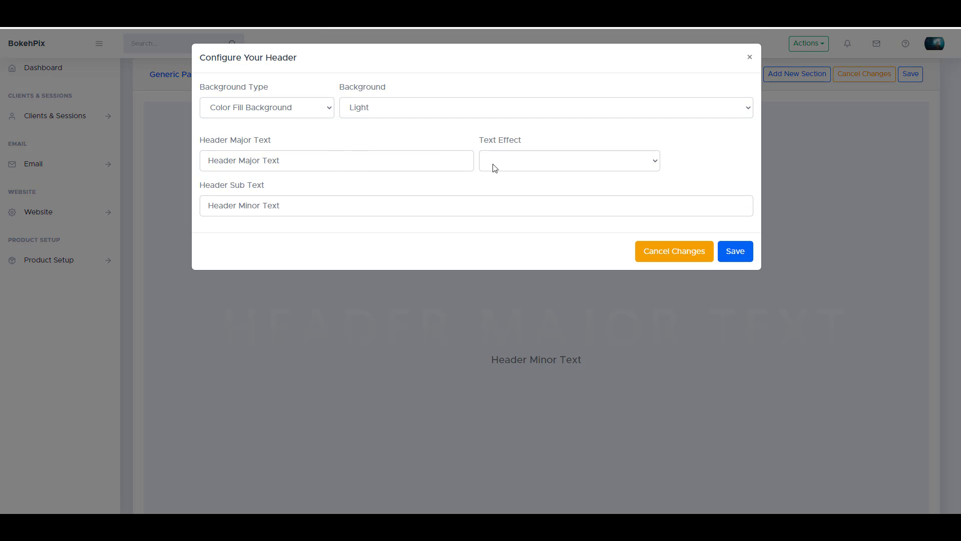
pyautogui.click(506, 162)
pyautogui.click(510, 194)
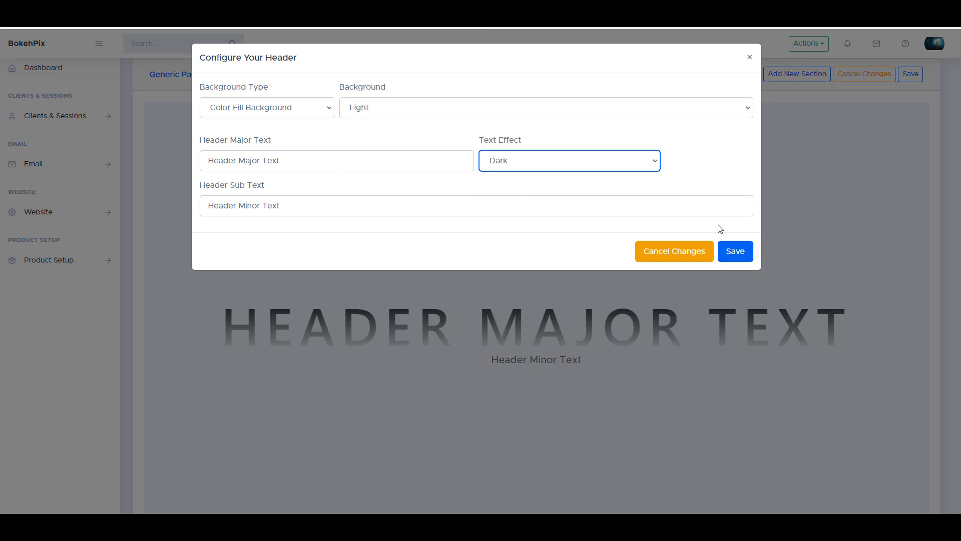
pyautogui.click(736, 251)
# View the live website via BokehPix and open "new page" from its site navigation
pyautogui.scroll(5, 599, 392)
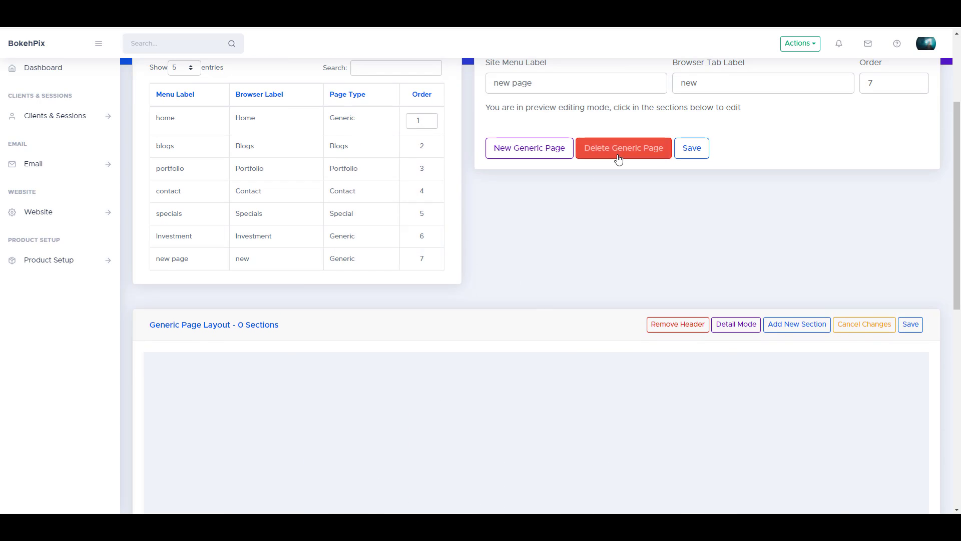
pyautogui.scroll(3, 533, 214)
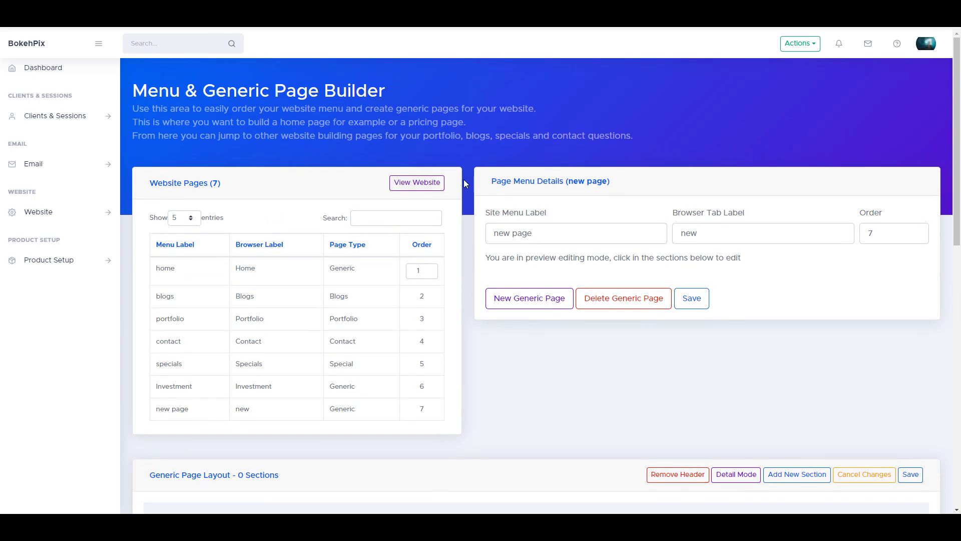
pyautogui.click(408, 186)
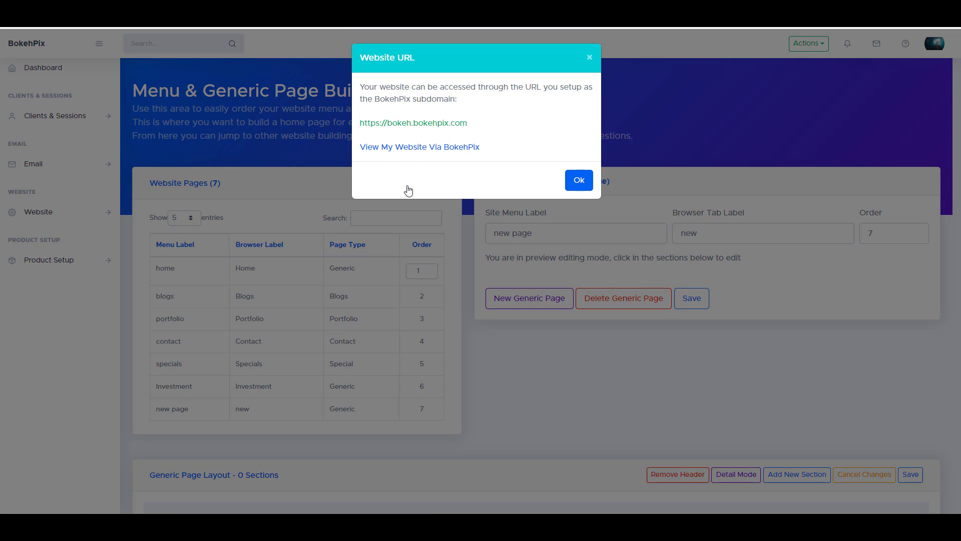
pyautogui.click(409, 151)
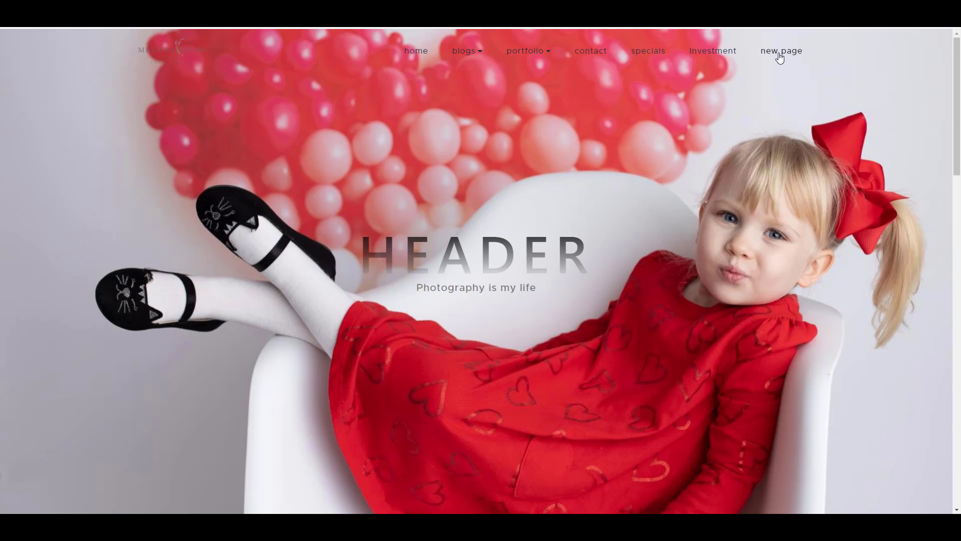
pyautogui.click(779, 52)
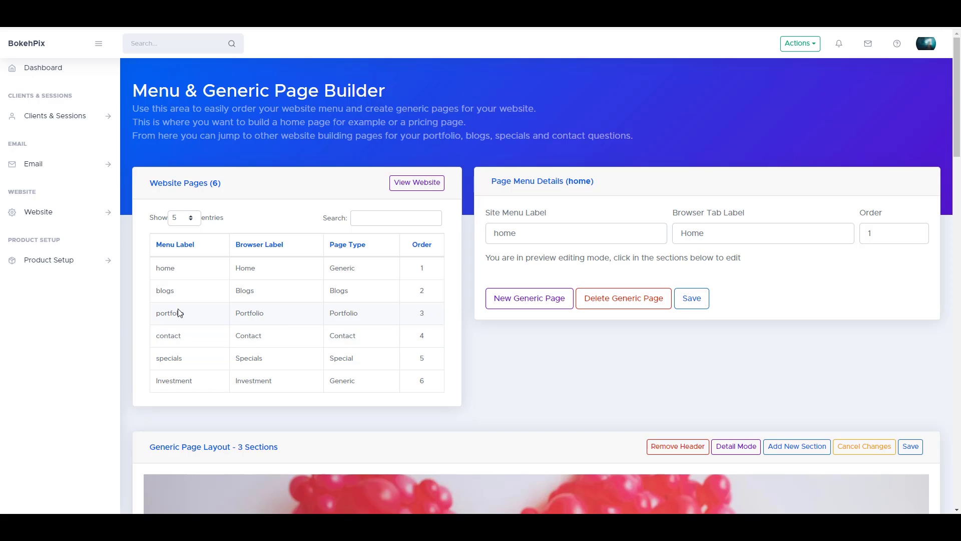
# Go from the portfolio website page to its portfolio editor and open the Family portfolio's details with its introduction text
pyautogui.click(180, 313)
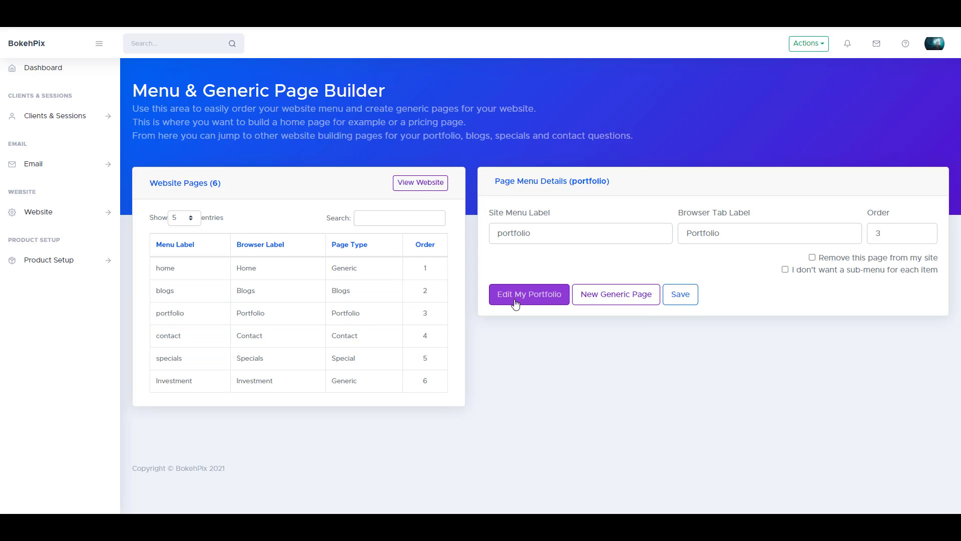
pyautogui.click(541, 296)
pyautogui.click(30, 212)
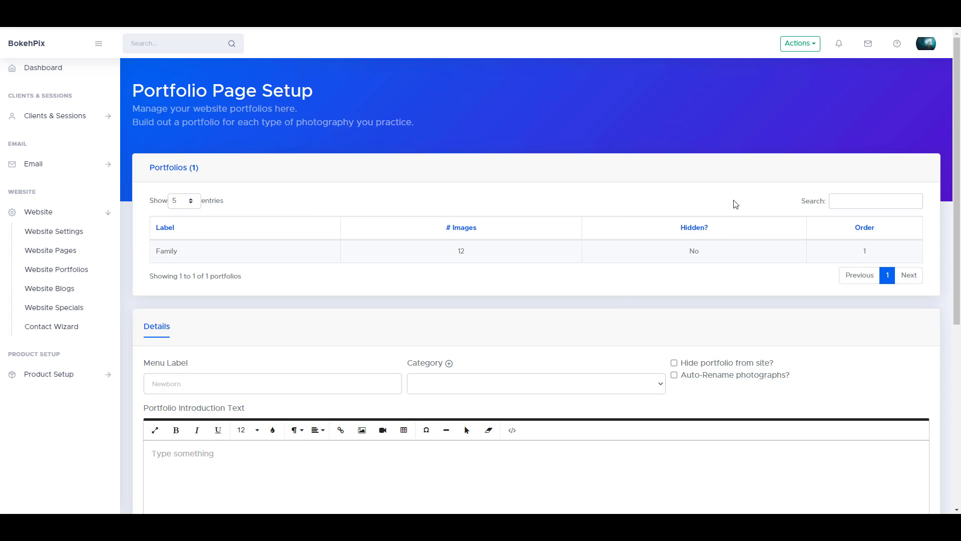
pyautogui.click(799, 44)
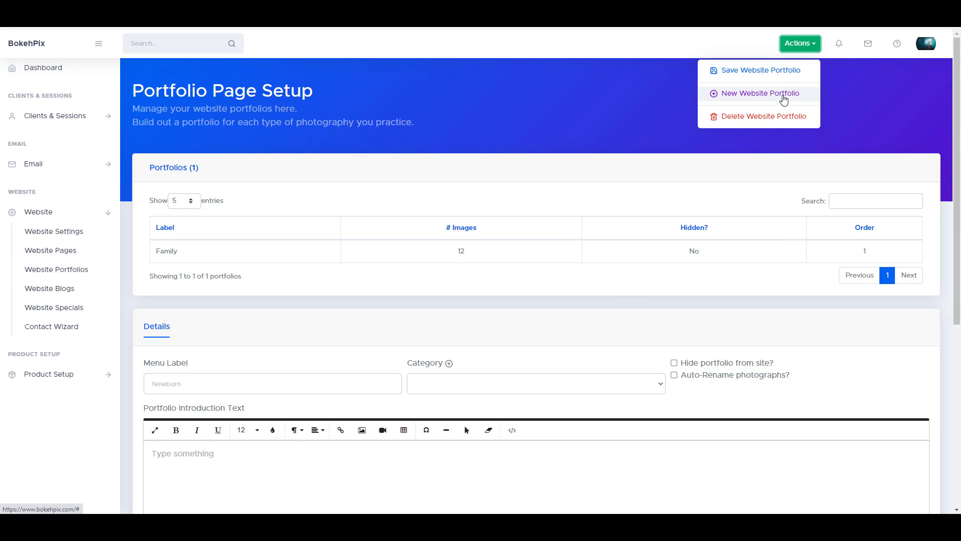
pyautogui.click(575, 278)
pyautogui.click(232, 251)
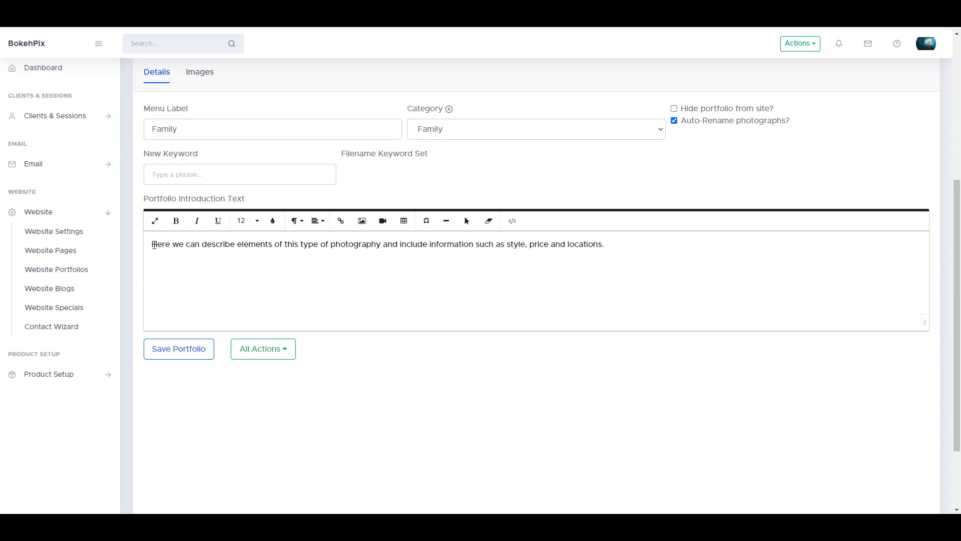
pyautogui.moveTo(154, 245); pyautogui.dragTo(400, 252)
pyautogui.click(626, 246)
# Add the filename keywords "best" and "beautiful" to the Family portfolio, keeping its category as Family
pyautogui.click(228, 176)
pyautogui.write('bes')
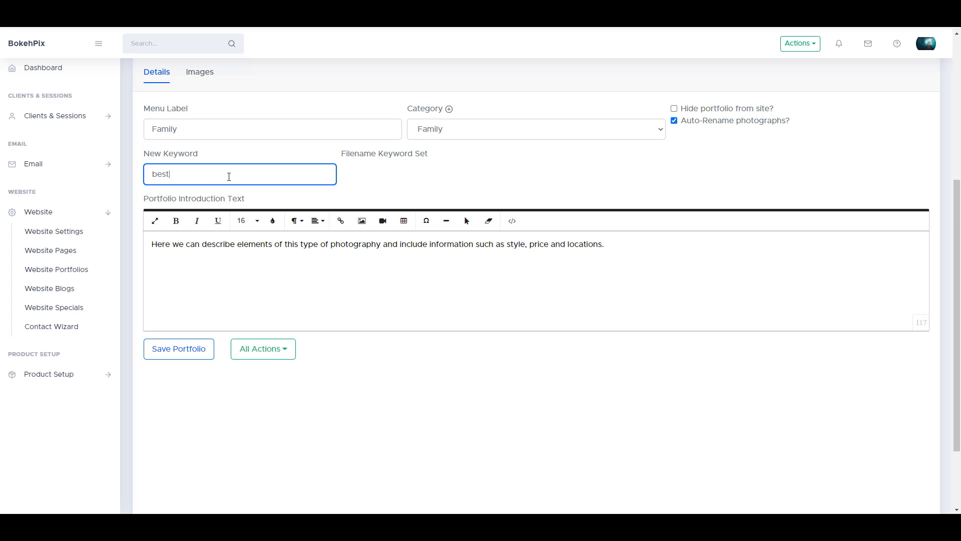
pyautogui.write('t')
pyautogui.press('Return')
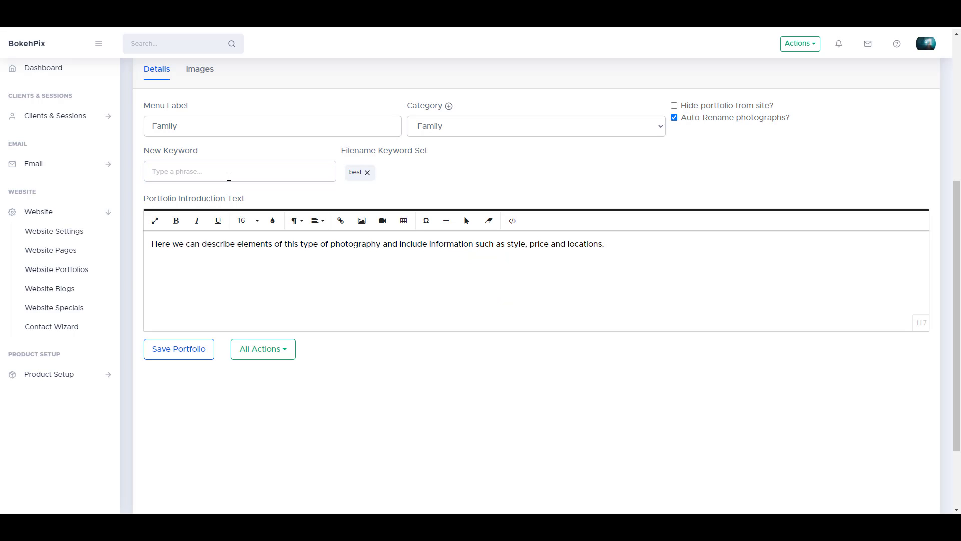
pyautogui.write('beau')
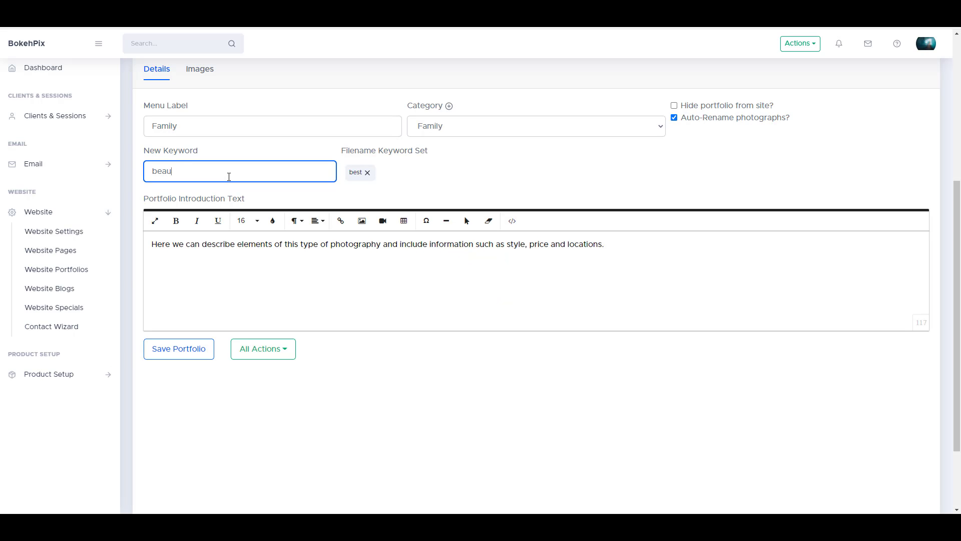
pyautogui.write('tiful')
pyautogui.press('Return')
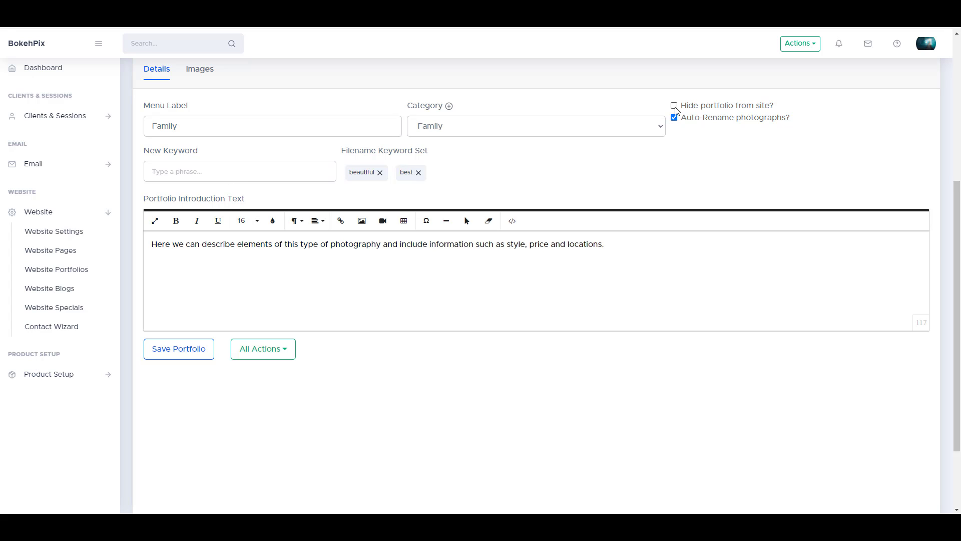
pyautogui.click(640, 127)
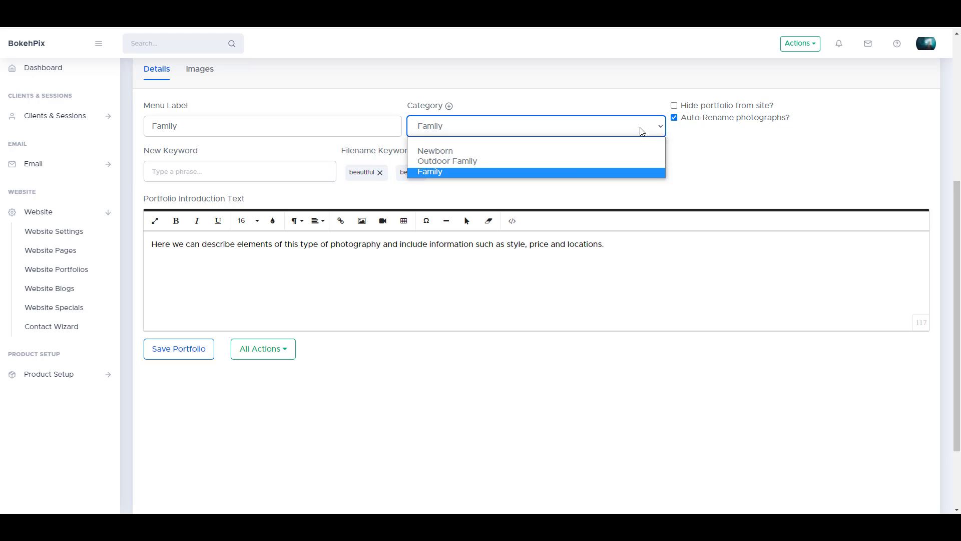
pyautogui.click(640, 127)
# Set the second image in the Family portfolio, IW7A5055, as the portfolio's icon
pyautogui.click(203, 71)
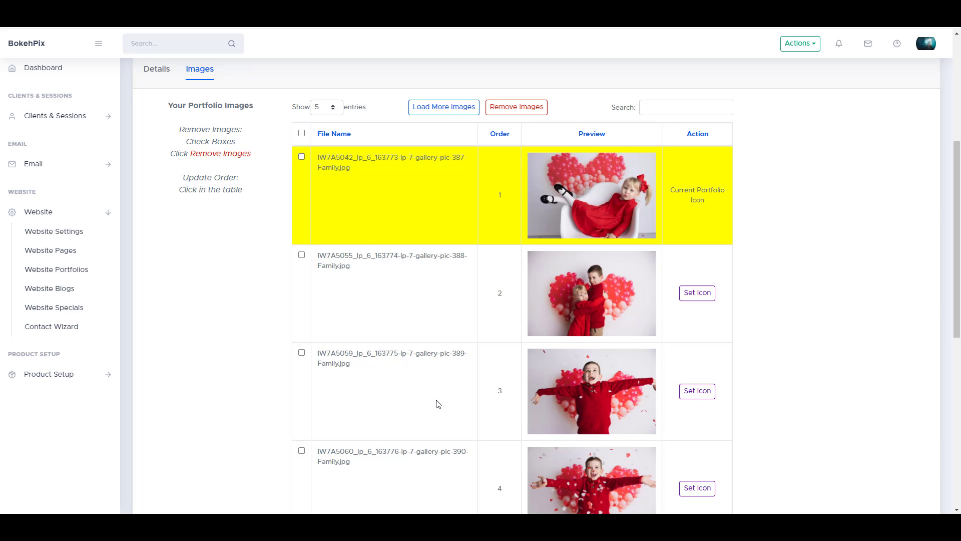
pyautogui.click(706, 300)
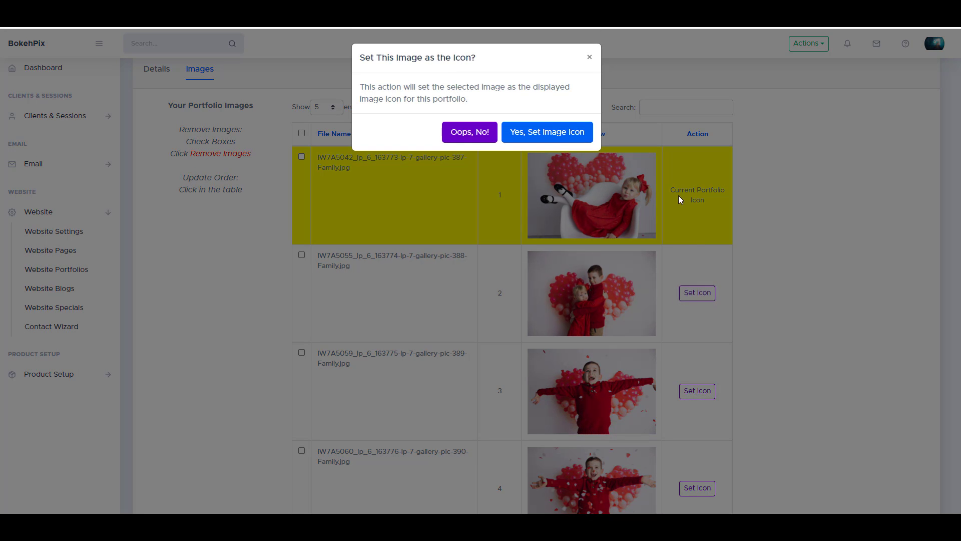
pyautogui.click(575, 136)
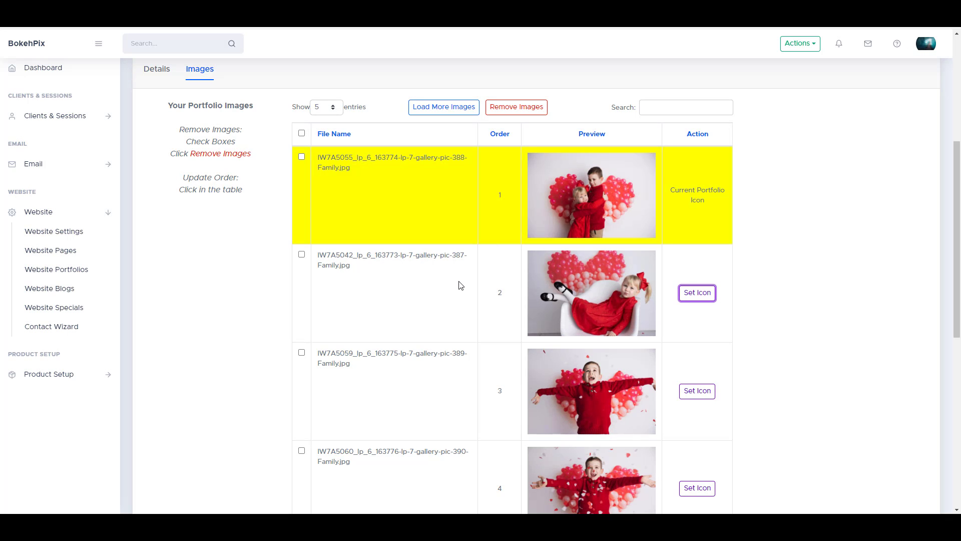
# Set the order of image IW7A5059 in the Family portfolio to 2 and save the portfolio
pyautogui.click(500, 391)
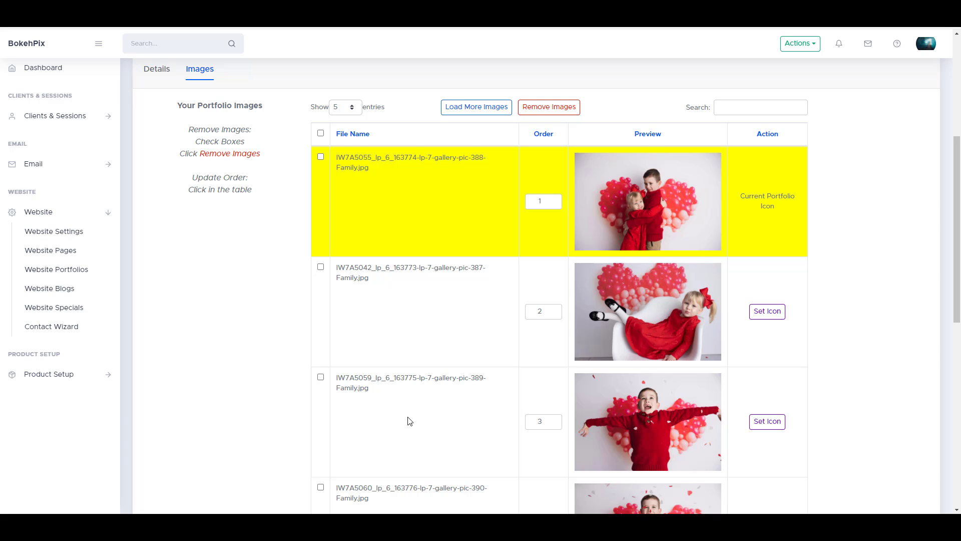
pyautogui.moveTo(544, 417); pyautogui.dragTo(527, 421)
pyautogui.press('Tab')
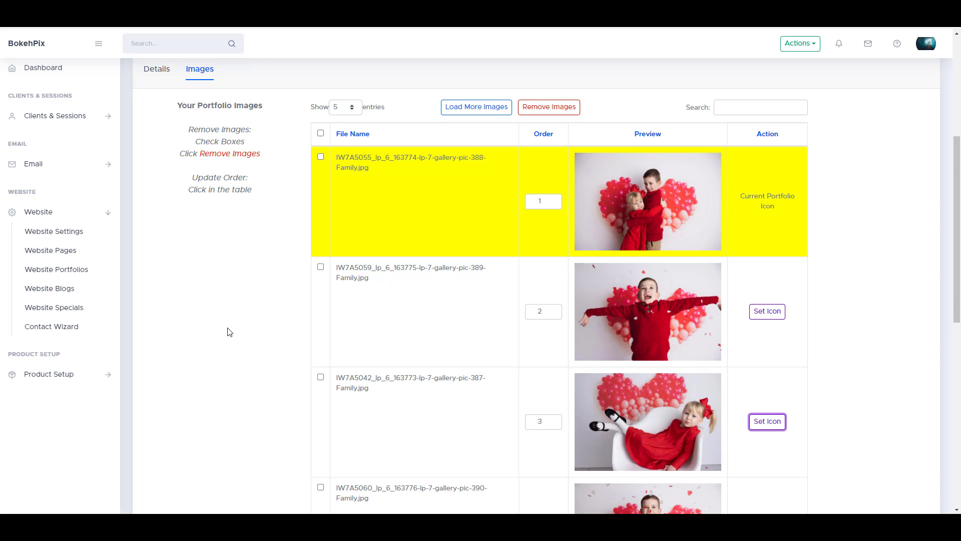
pyautogui.click(800, 44)
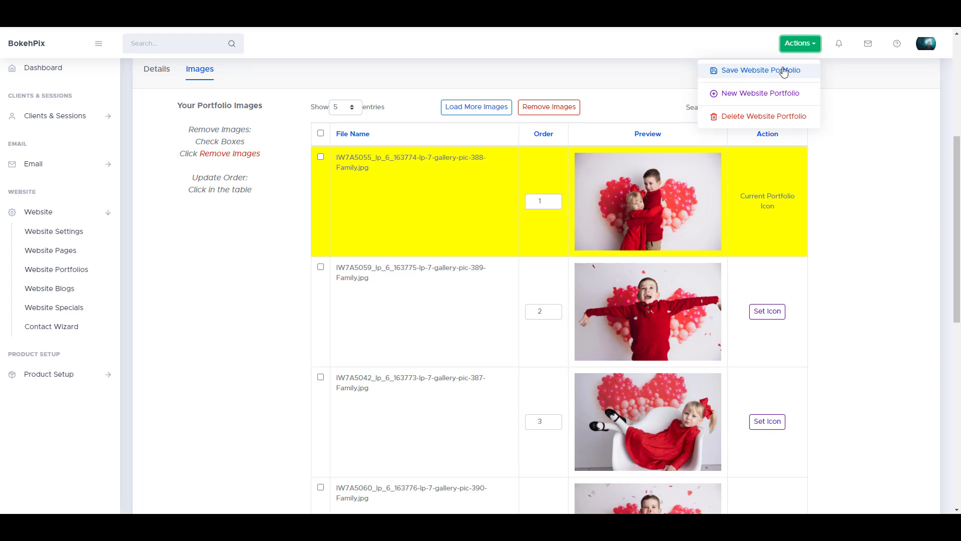
pyautogui.click(748, 75)
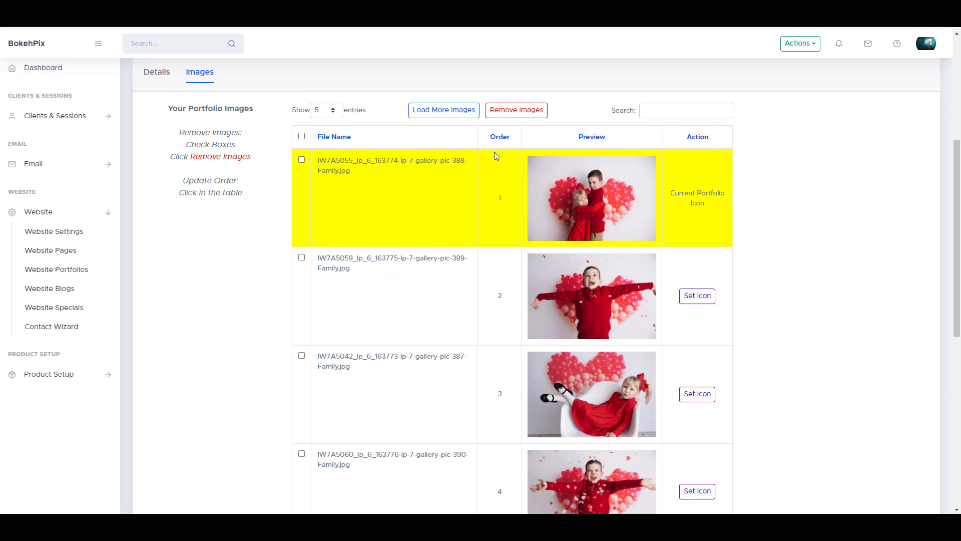
pyautogui.click(436, 107)
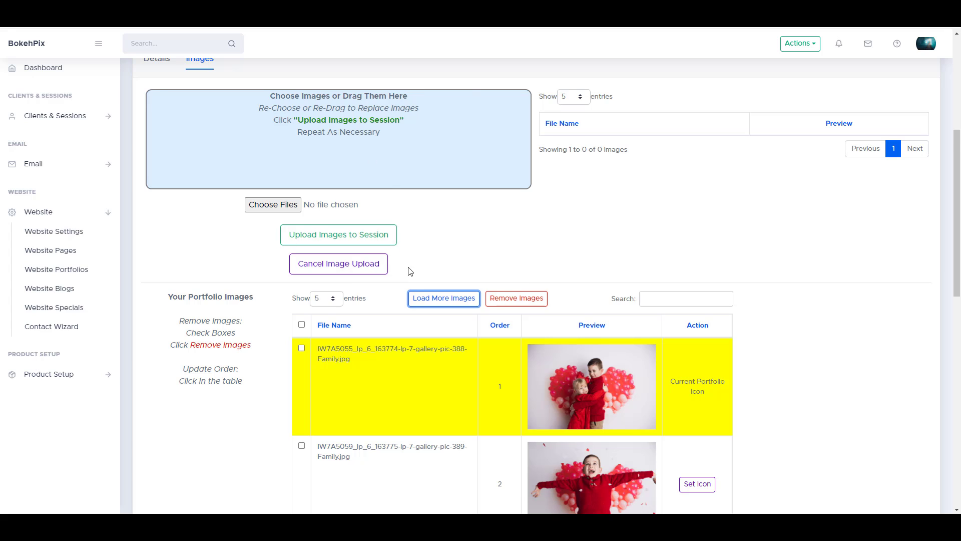
pyautogui.click(350, 265)
pyautogui.click(302, 243)
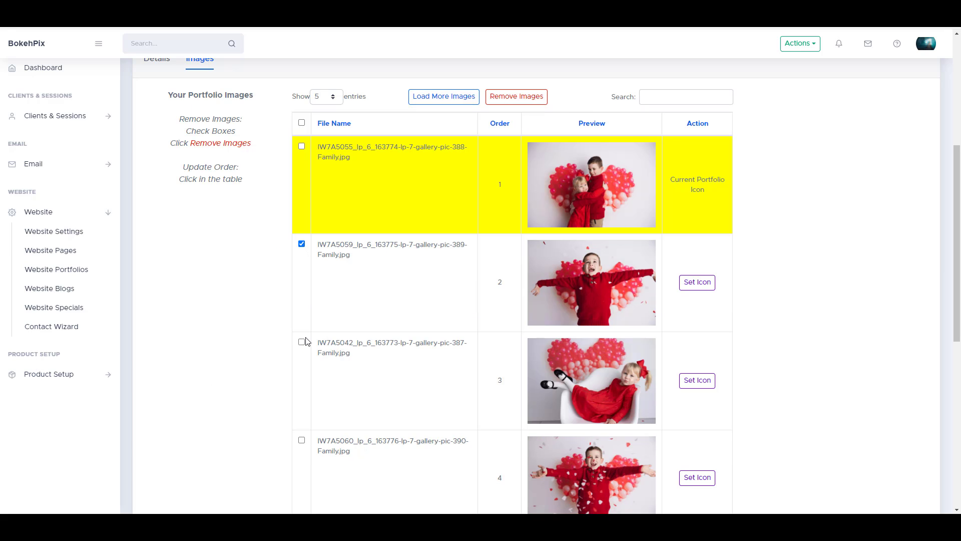
pyautogui.click(301, 341)
pyautogui.click(516, 98)
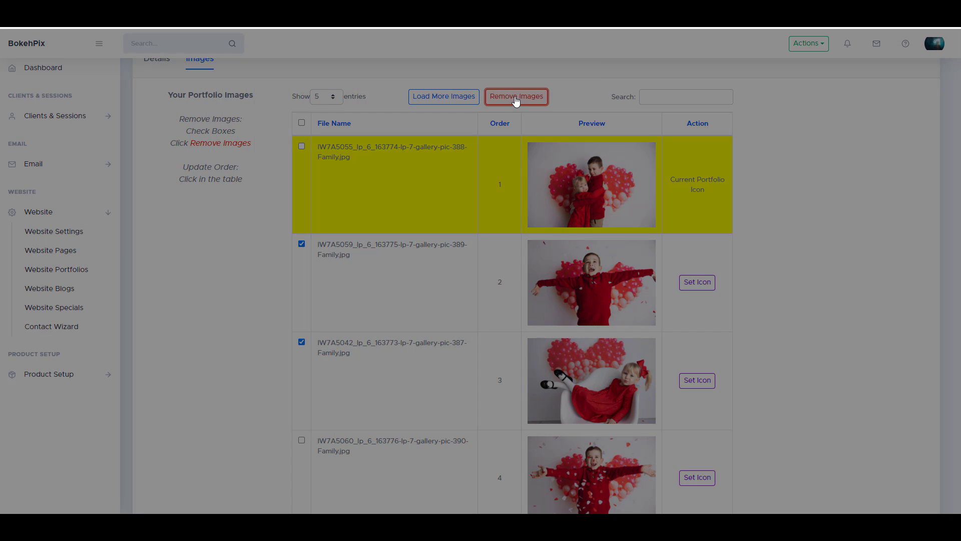
pyautogui.click(490, 139)
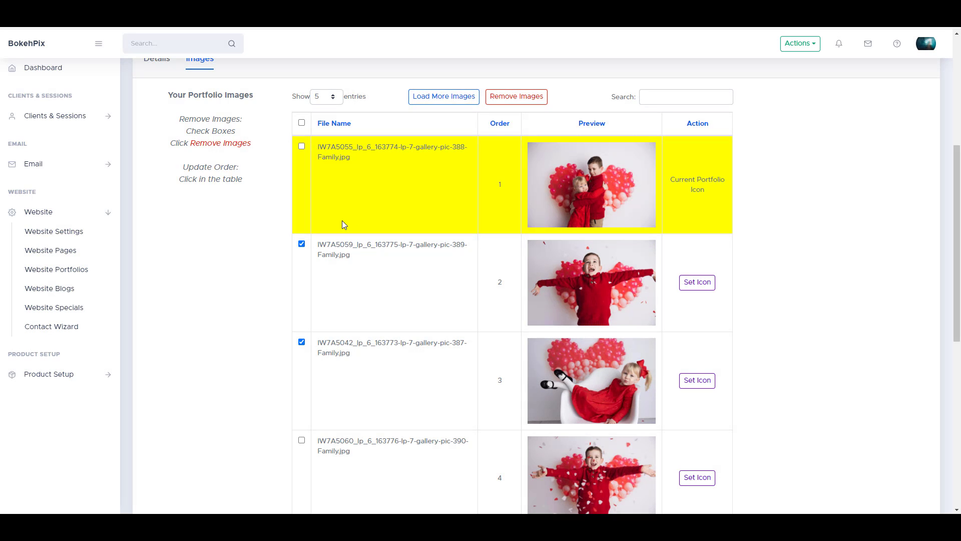
pyautogui.click(301, 244)
pyautogui.click(301, 344)
# Start a new website portfolio with menu label "Minis" and category Family
pyautogui.click(801, 48)
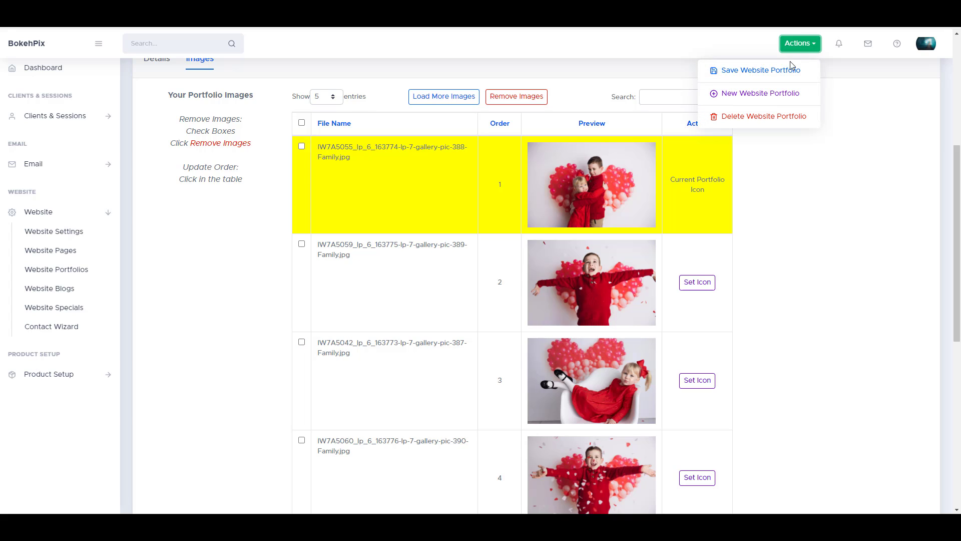
pyautogui.click(775, 94)
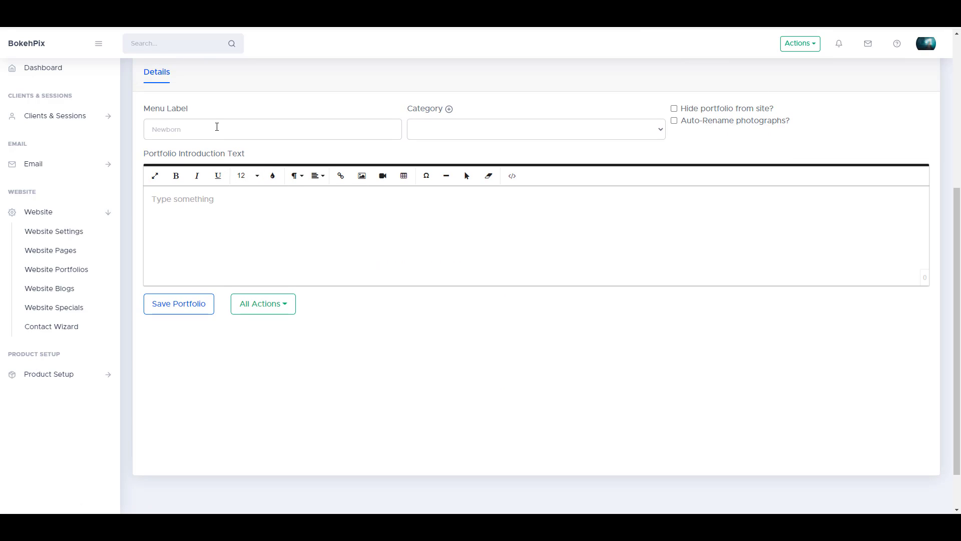
pyautogui.click(217, 127)
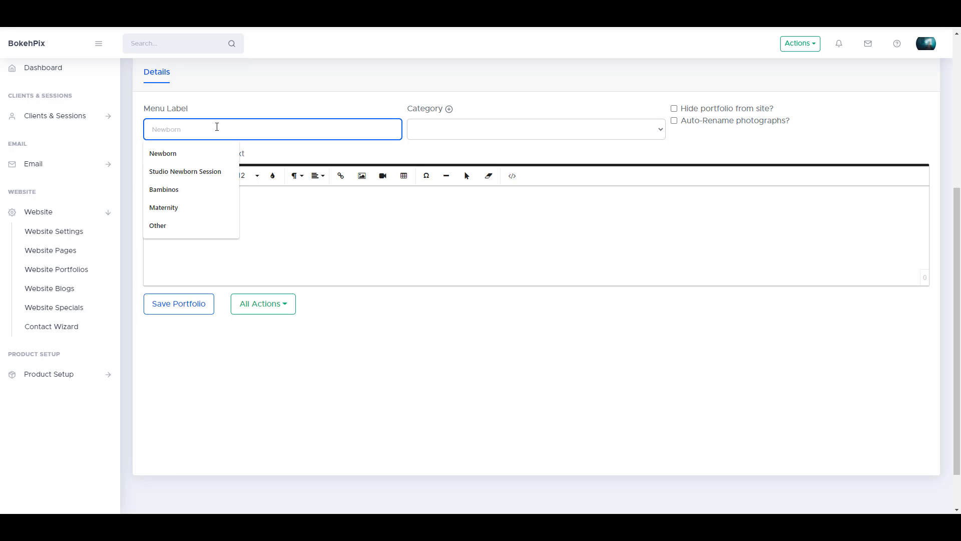
pyautogui.write('Minis')
pyautogui.press('Tab')
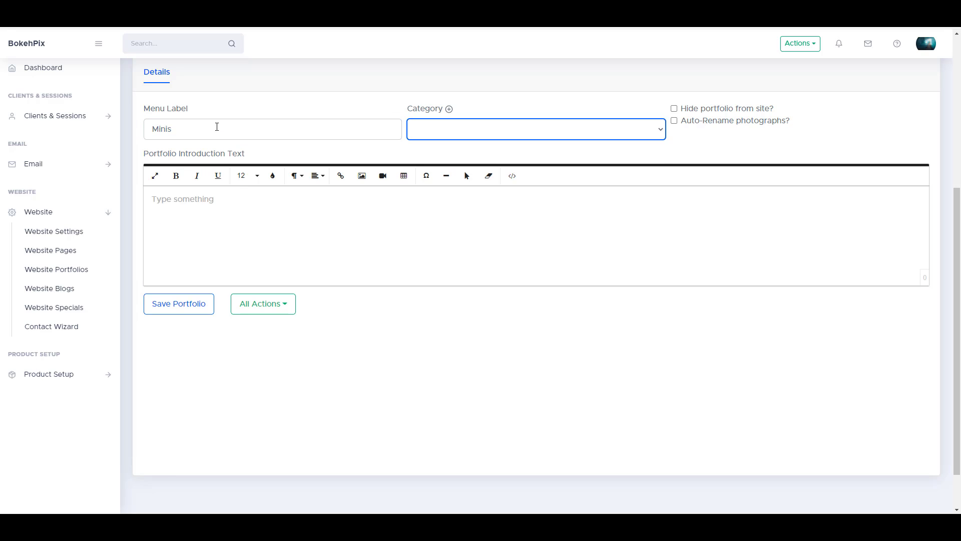
pyautogui.click(423, 128)
pyautogui.click(447, 175)
# Enter "New Category" in bold as the Minis portfolio's introduction text and save the portfolio
pyautogui.click(422, 217)
pyautogui.write('New Category')
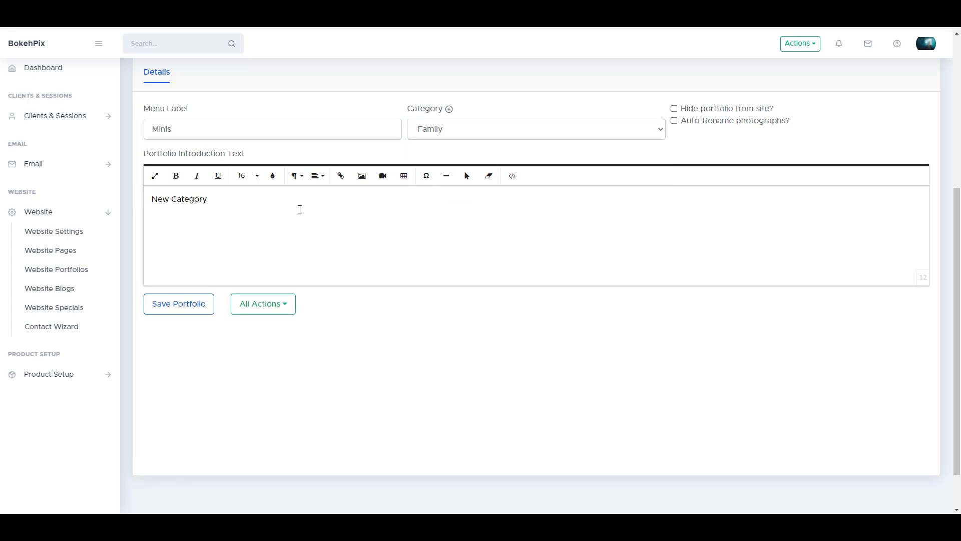
pyautogui.moveTo(300, 210); pyautogui.dragTo(152, 199)
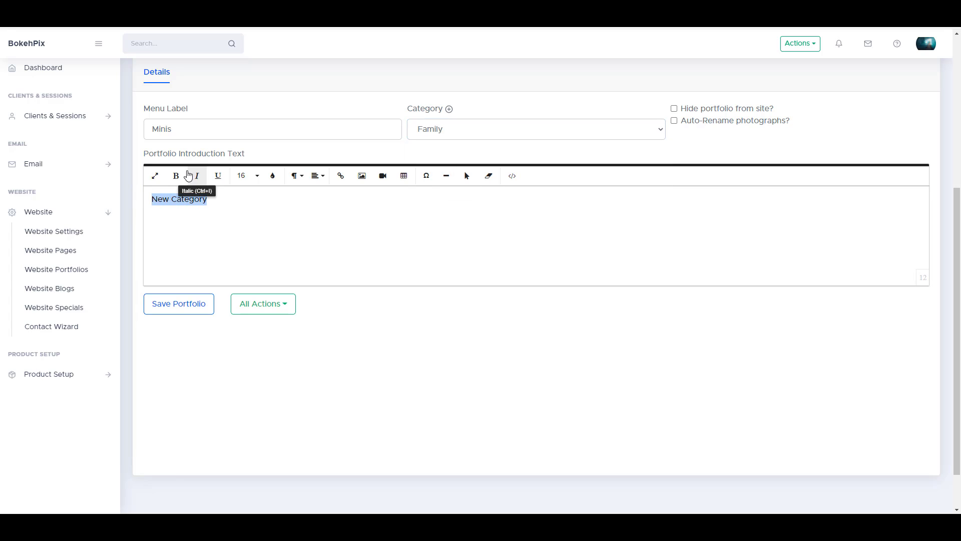
pyautogui.click(176, 175)
pyautogui.click(196, 305)
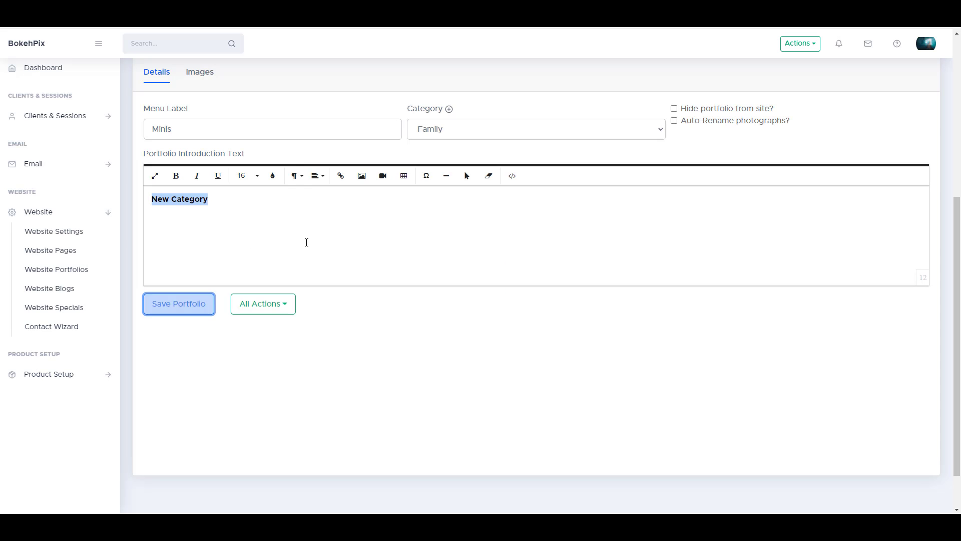
# Upload the four images IW7A9791, IW7A9795, IW7A9799 and IW7A9801 from the Test Loading Pictures folder to the Minis portfolio
pyautogui.click(202, 84)
pyautogui.click(317, 523)
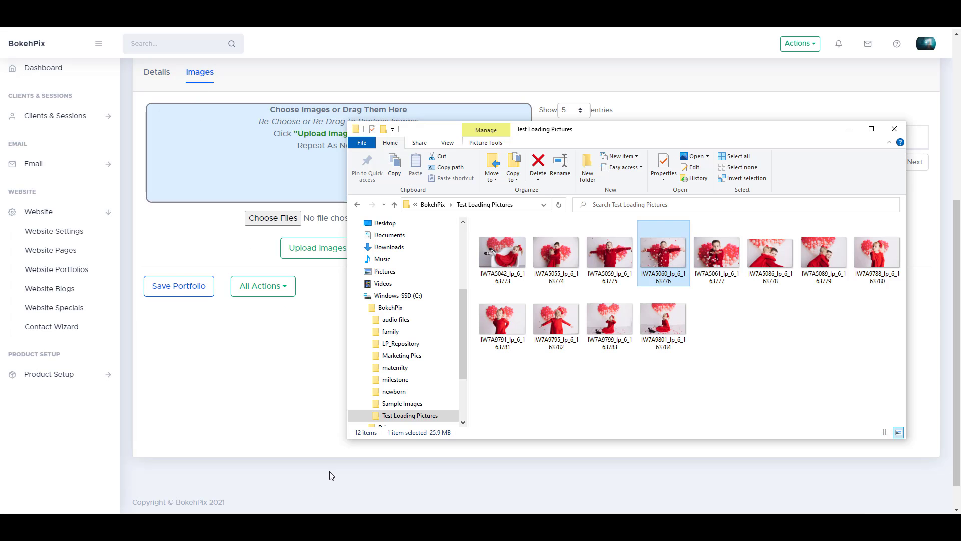
pyautogui.click(679, 323)
pyautogui.keyDown('shift'); pyautogui.click(515, 322); pyautogui.keyUp('shift')
pyautogui.moveTo(503, 326); pyautogui.dragTo(287, 175)
pyautogui.click(316, 249)
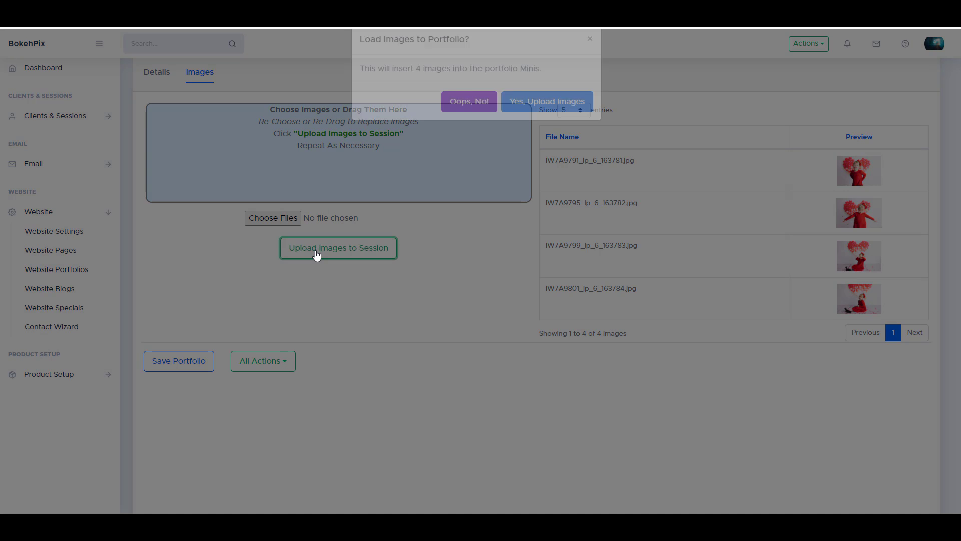
pyautogui.click(545, 122)
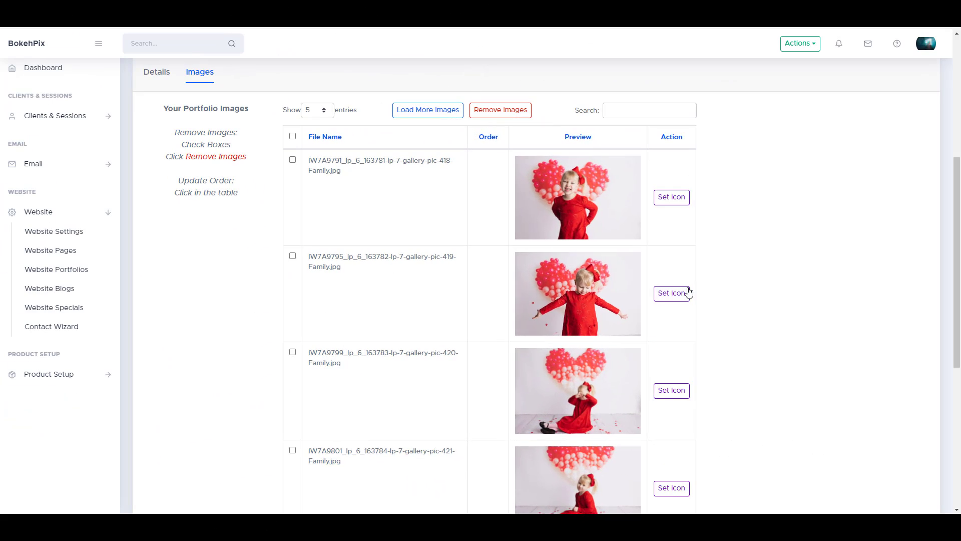
# Set image IW7A9795 as the Minis portfolio's icon and return to the list of portfolios
pyautogui.click(689, 293)
pyautogui.click(555, 134)
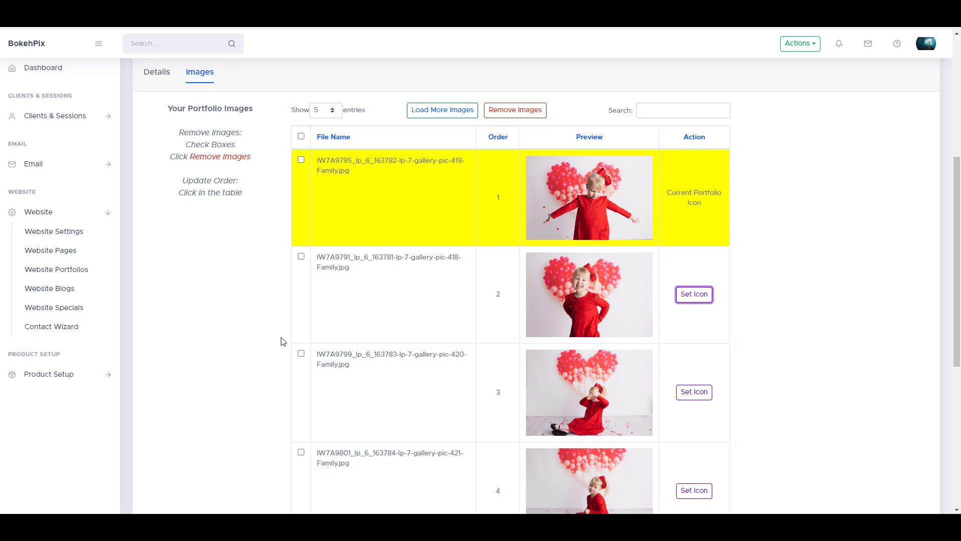
pyautogui.scroll(5, 281, 341)
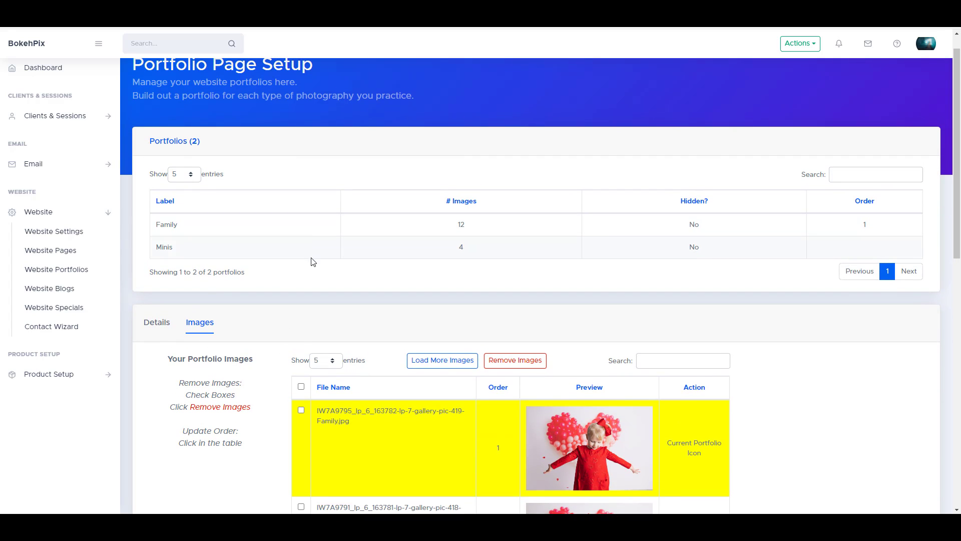
pyautogui.scroll(1, 298, 338)
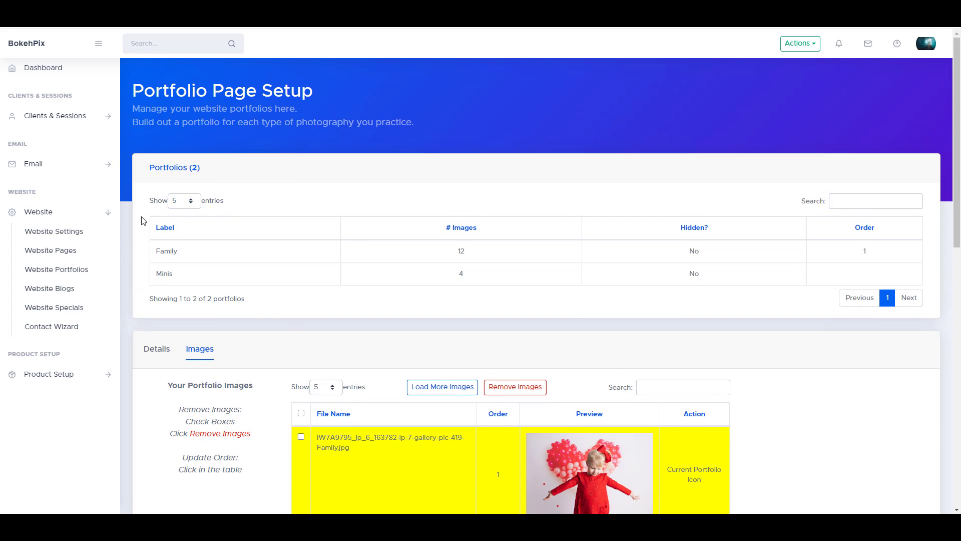
# Go to the website blogs setup and open the existing Family blog's details
pyautogui.click(49, 288)
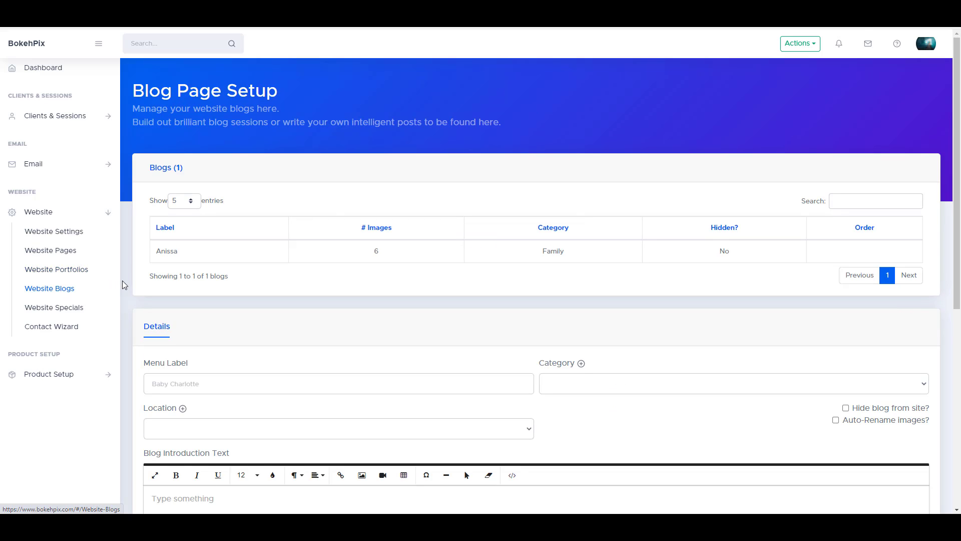
pyautogui.click(259, 256)
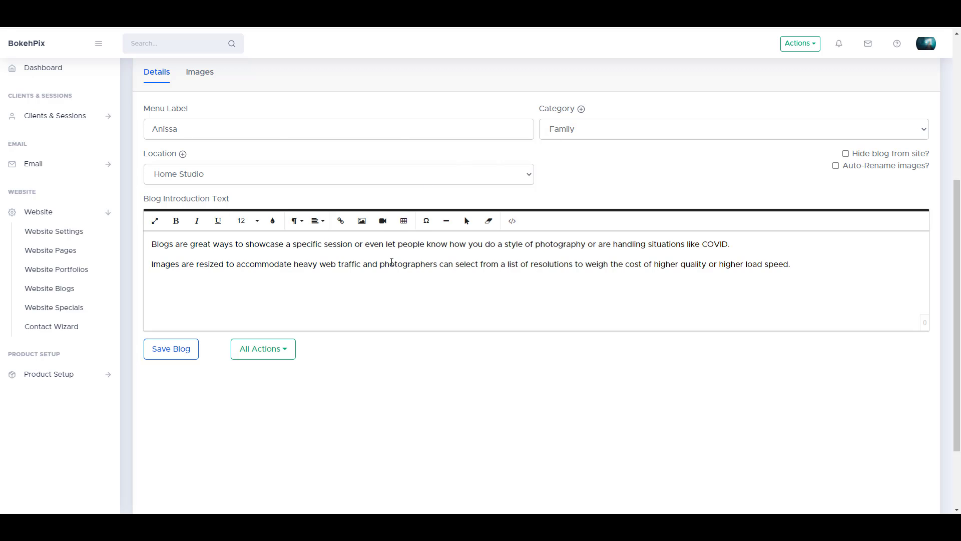
# View the blog's images and go to the website specials setup
pyautogui.click(205, 75)
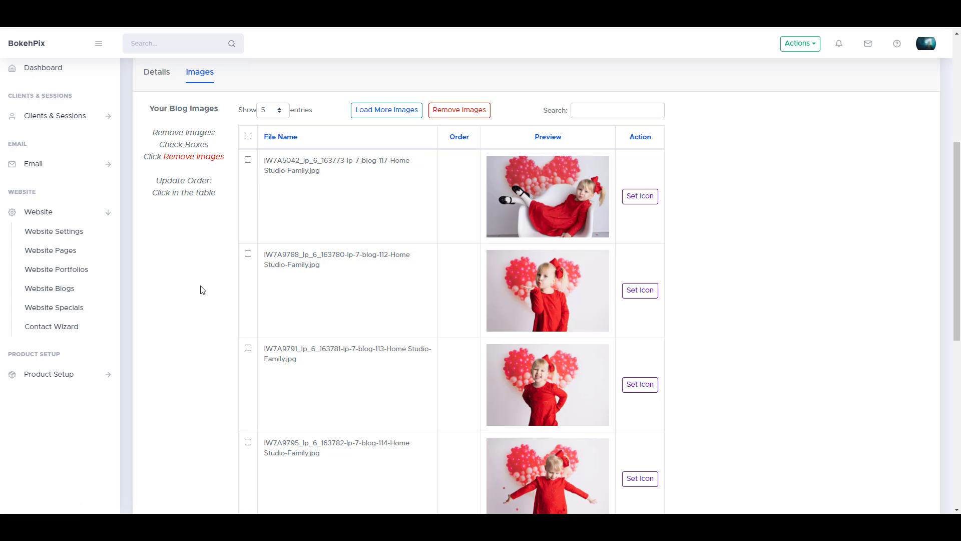
pyautogui.scroll(5, 202, 289)
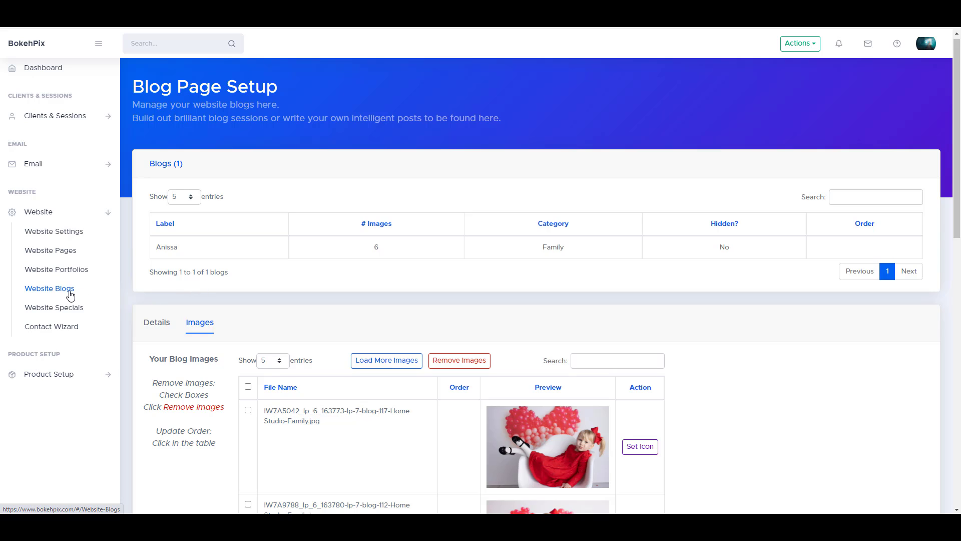
pyautogui.click(48, 314)
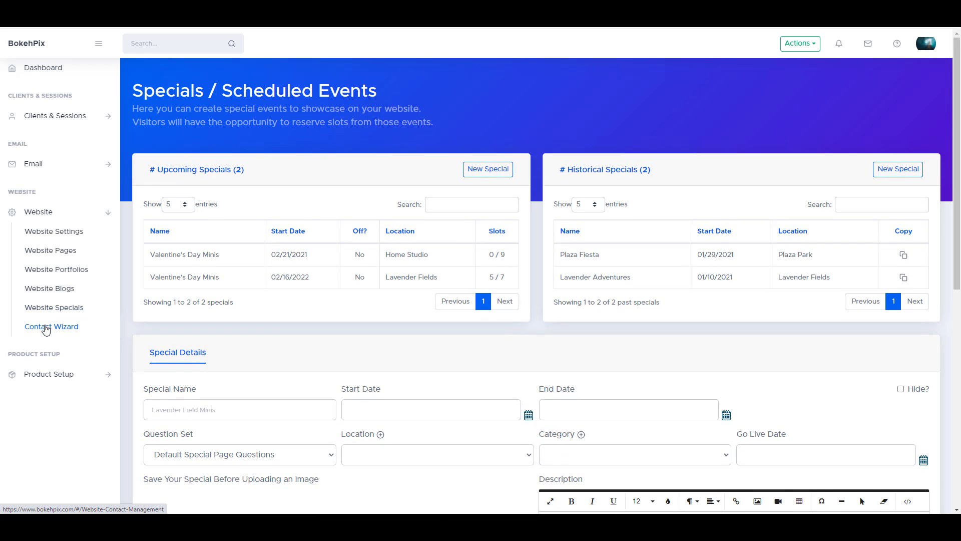
# Open the Default Contact Page Questions set in the contact wizard and examine its name and header text
pyautogui.click(45, 328)
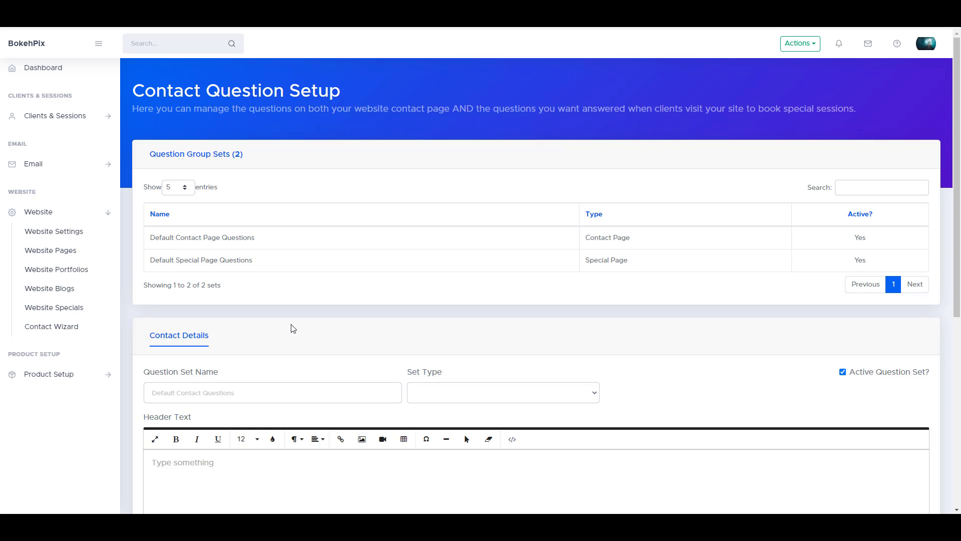
pyautogui.click(269, 238)
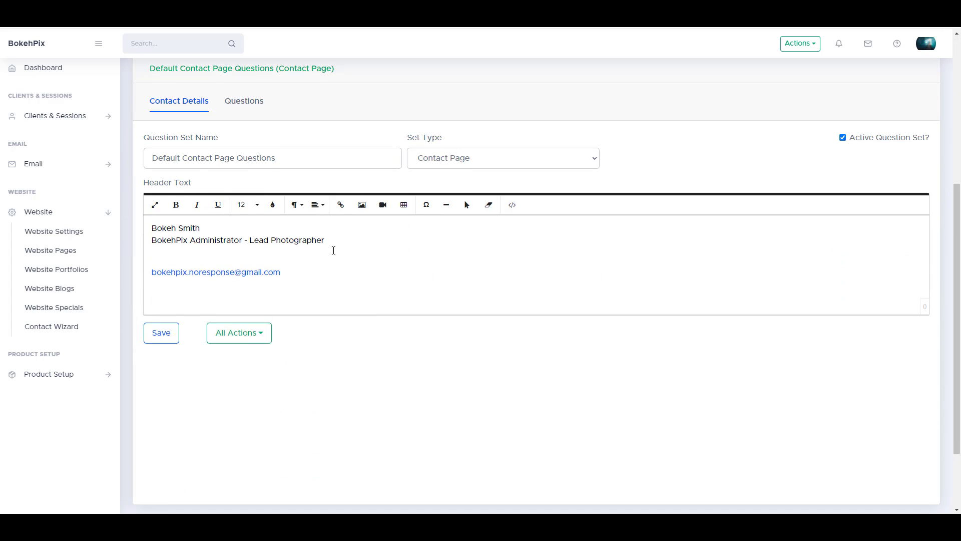
pyautogui.moveTo(301, 273); pyautogui.dragTo(143, 225)
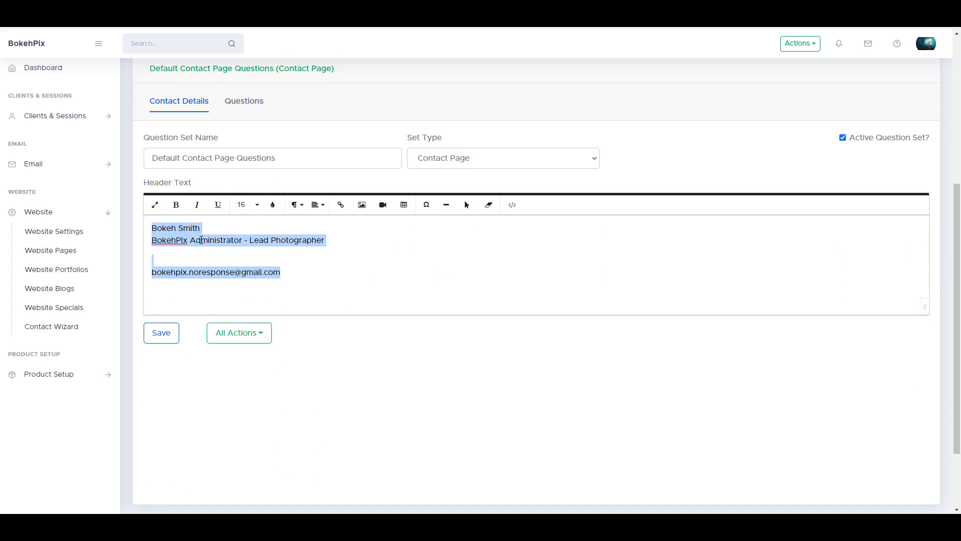
pyautogui.click(201, 240)
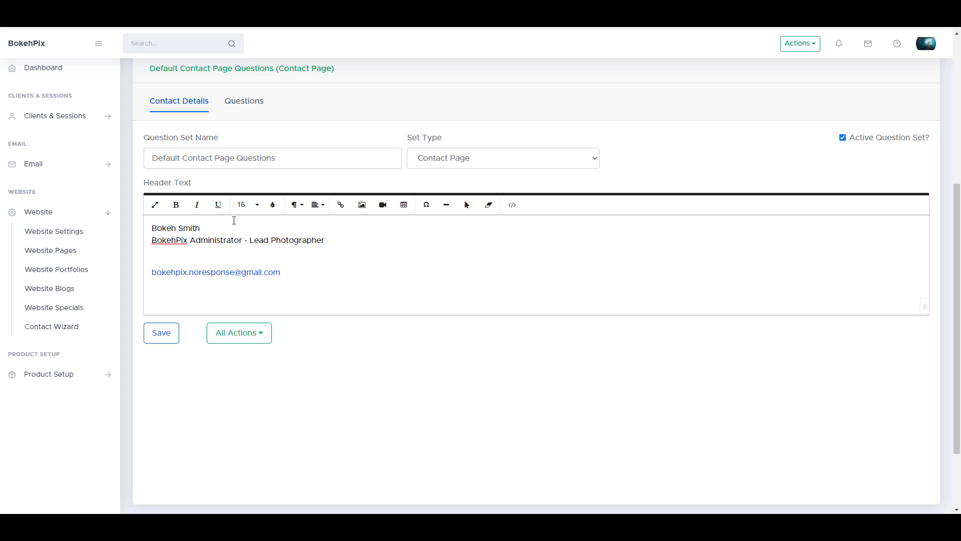
pyautogui.moveTo(295, 160); pyautogui.dragTo(154, 159)
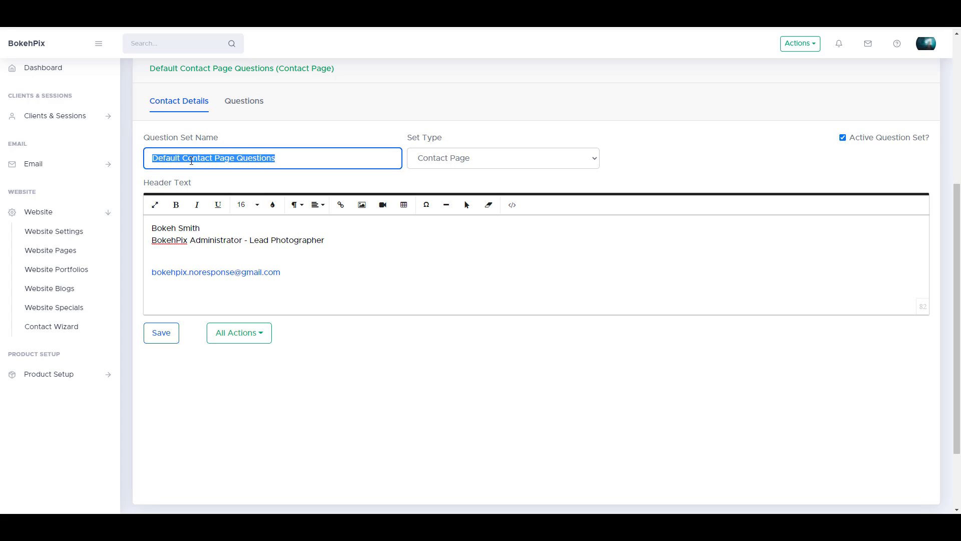
pyautogui.click(191, 160)
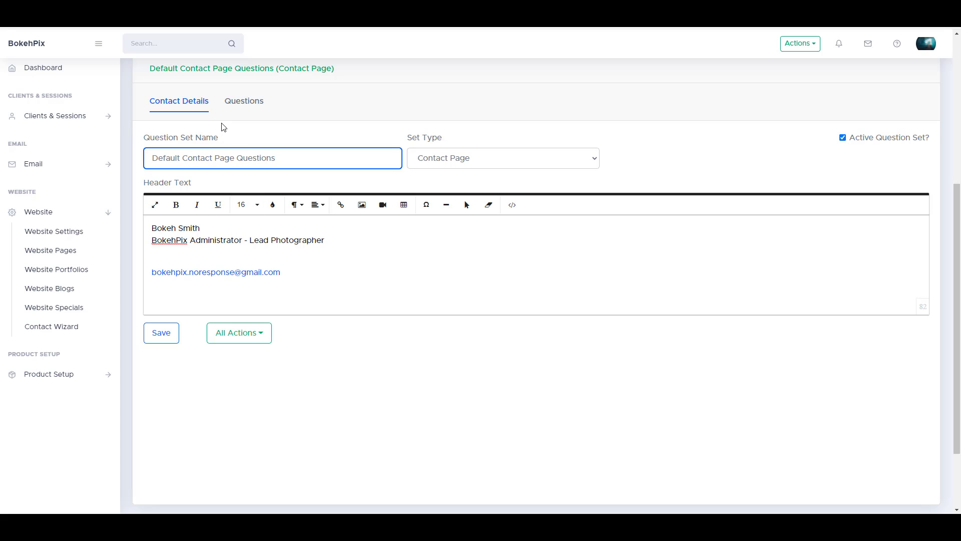
# Rename the contact questions First Name and Last Name to "First" and "Last" and save the questions
pyautogui.click(237, 101)
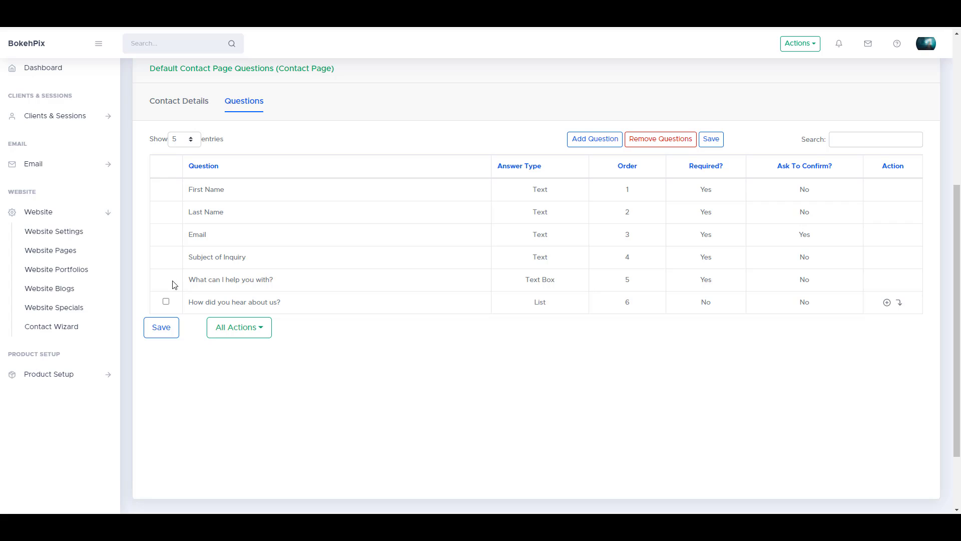
pyautogui.click(199, 278)
pyautogui.click(208, 258)
pyautogui.click(210, 236)
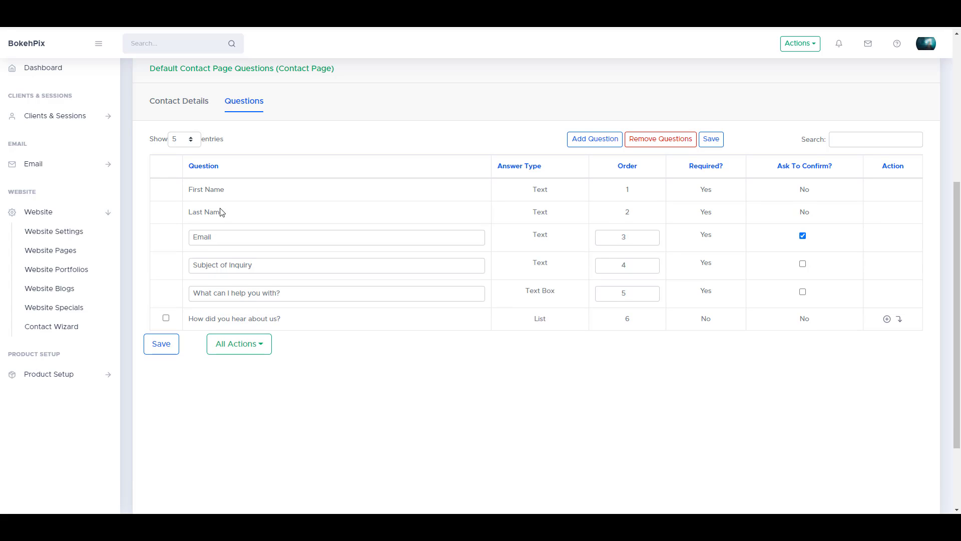
pyautogui.click(222, 211)
pyautogui.doubleClick(220, 213)
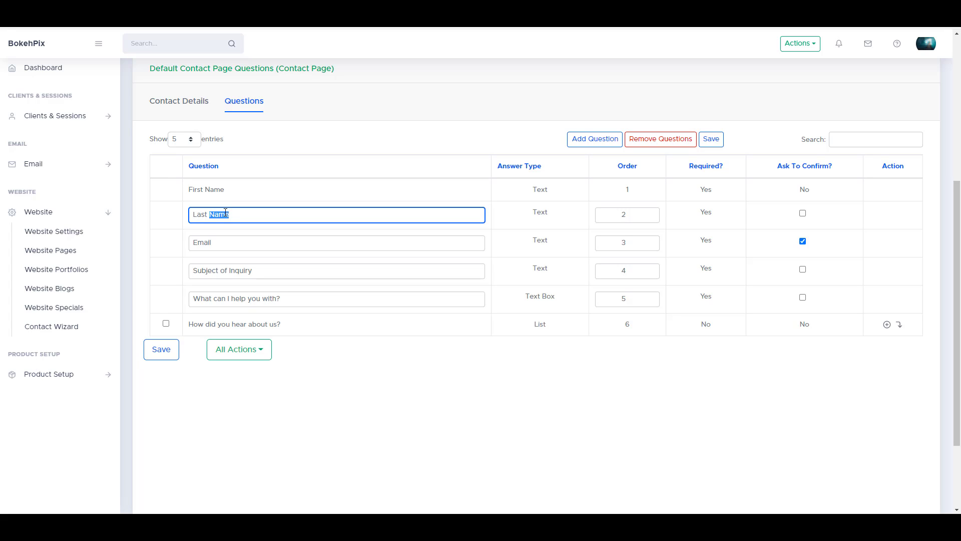
pyautogui.press('BackSpace')
pyautogui.click(214, 188)
pyautogui.doubleClick(226, 192)
pyautogui.press('BackSpace')
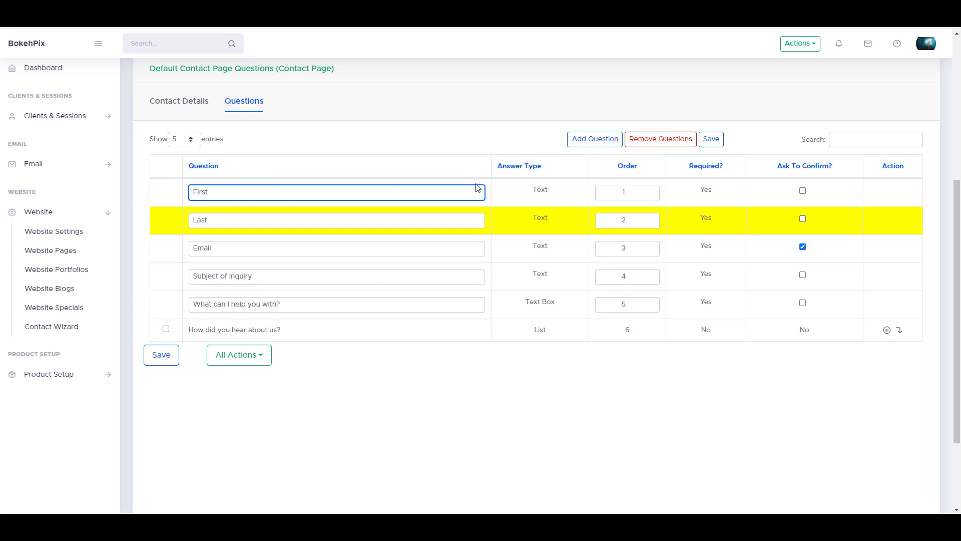
pyautogui.click(496, 134)
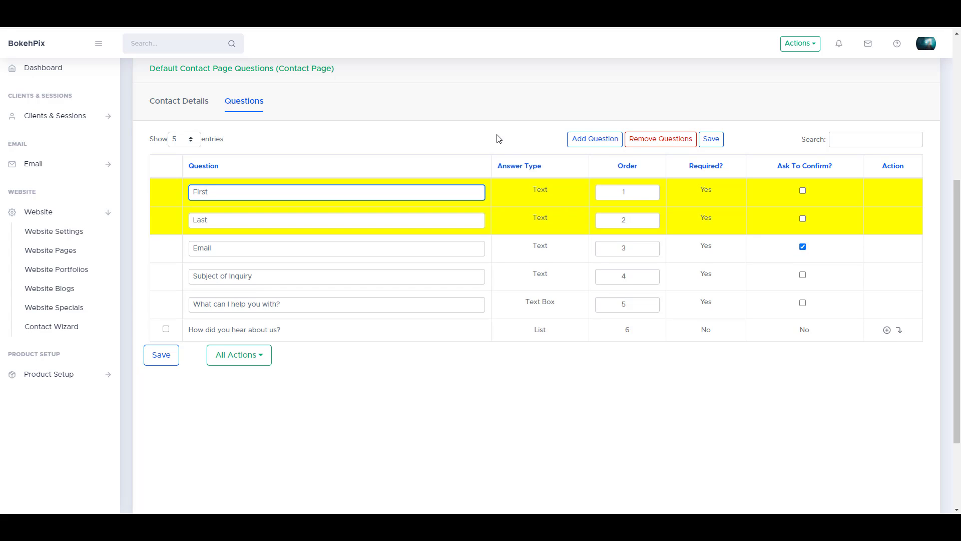
pyautogui.click(712, 140)
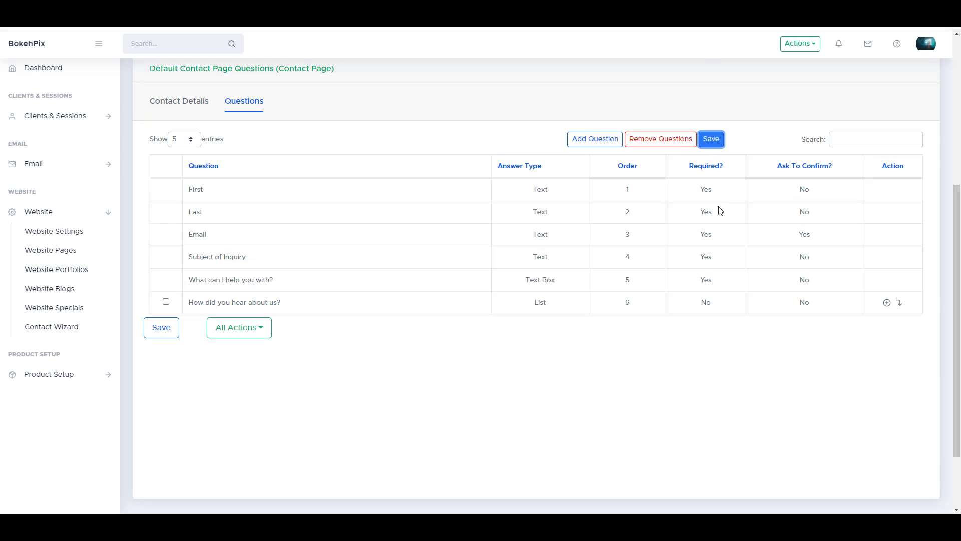
# Add the answer option "New Ad" with order 5 to the "How did you hear about us?" question and save
pyautogui.click(806, 235)
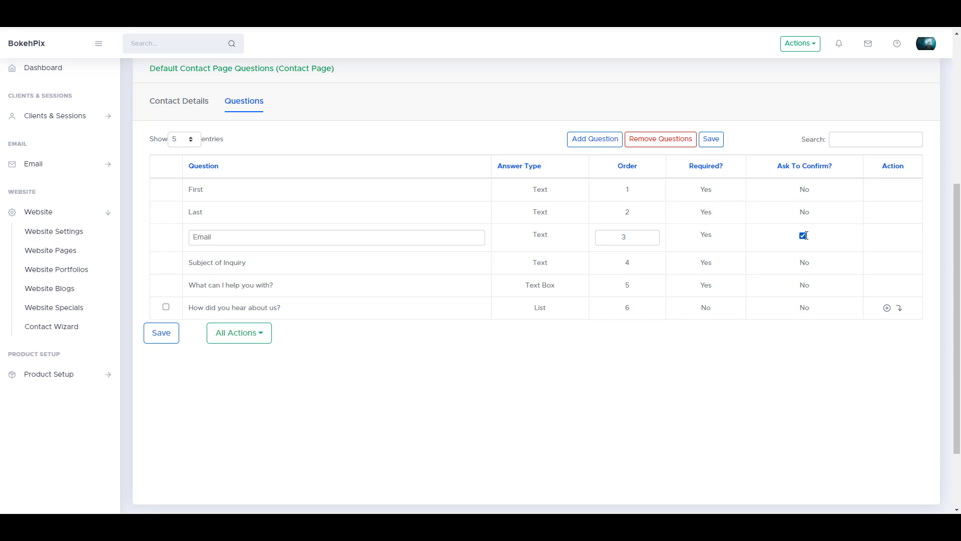
pyautogui.click(809, 268)
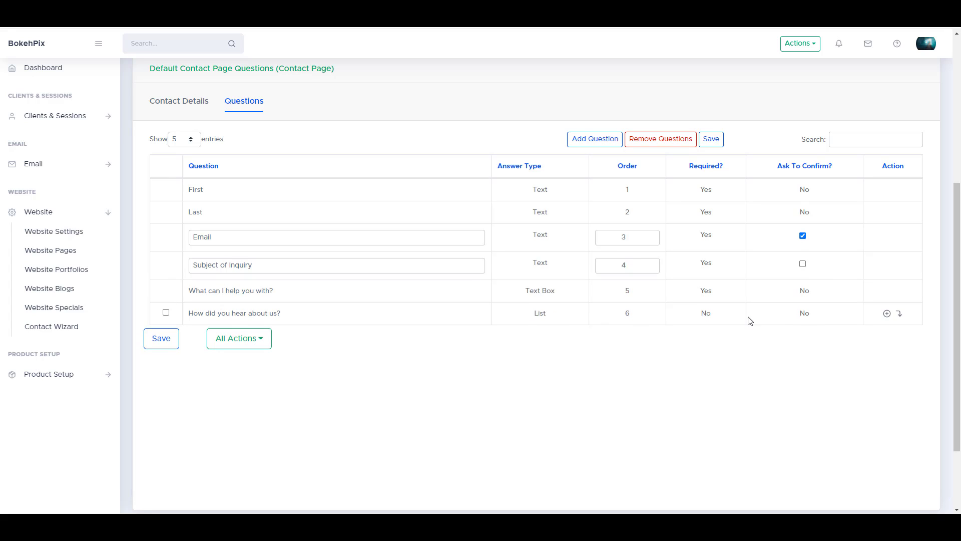
pyautogui.click(900, 314)
pyautogui.scroll(-1, 384, 335)
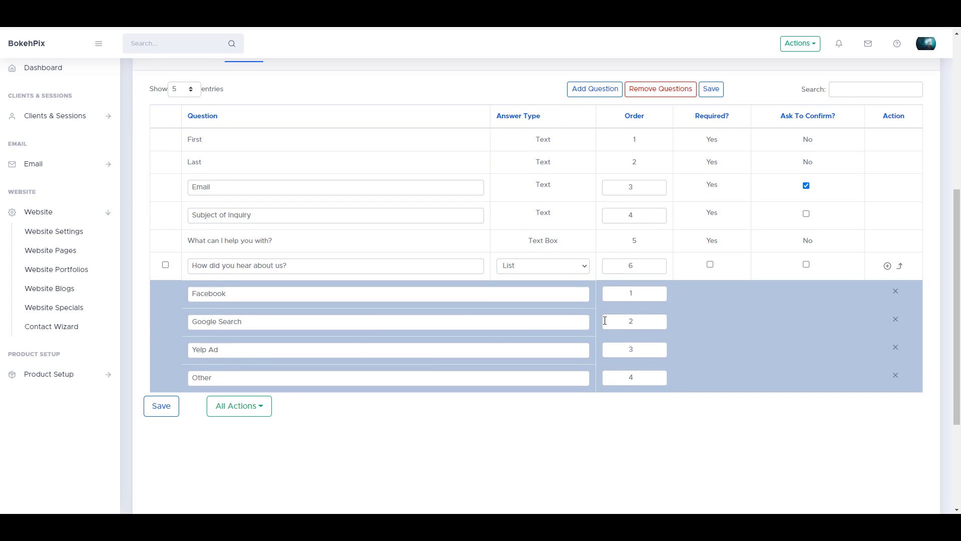
pyautogui.click(887, 267)
pyautogui.click(276, 402)
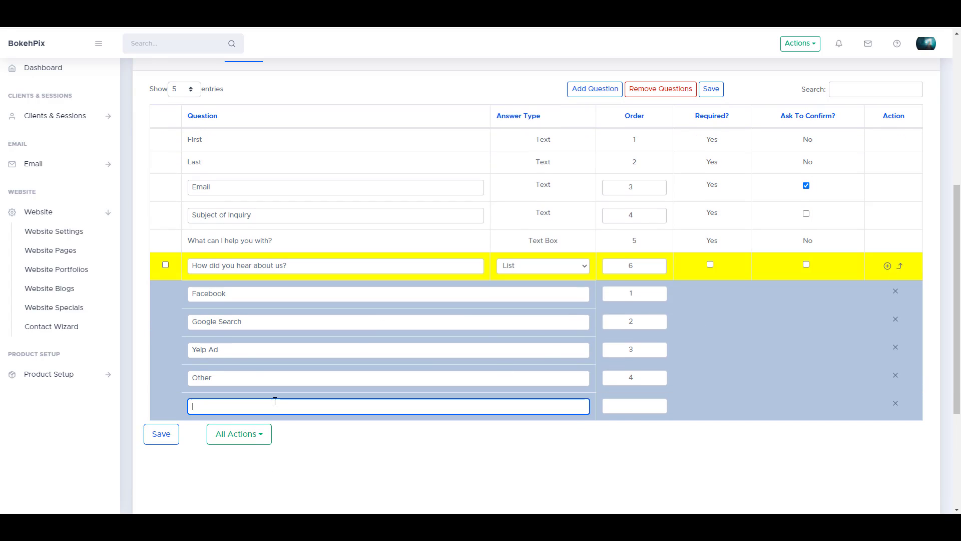
pyautogui.write('New Ad')
pyautogui.click(634, 406)
pyautogui.write('5')
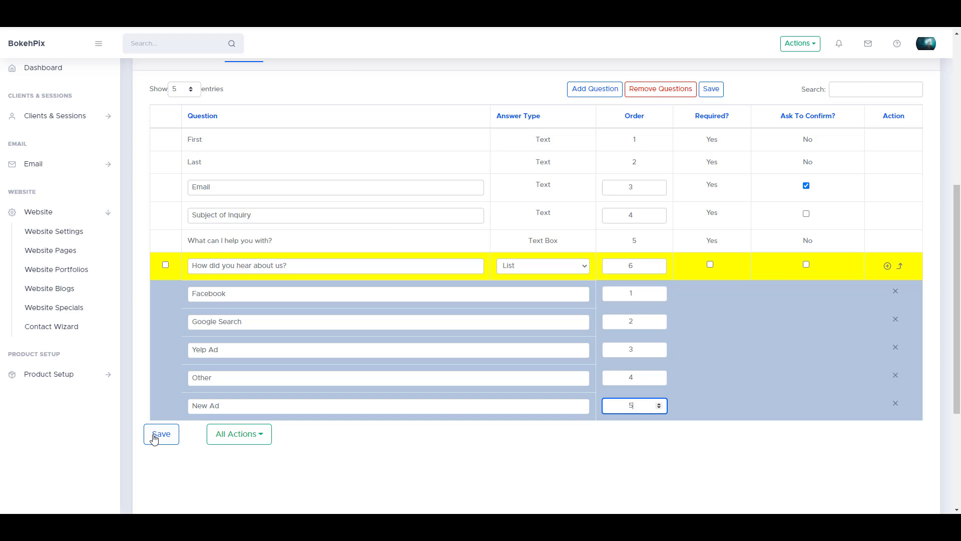
pyautogui.click(151, 435)
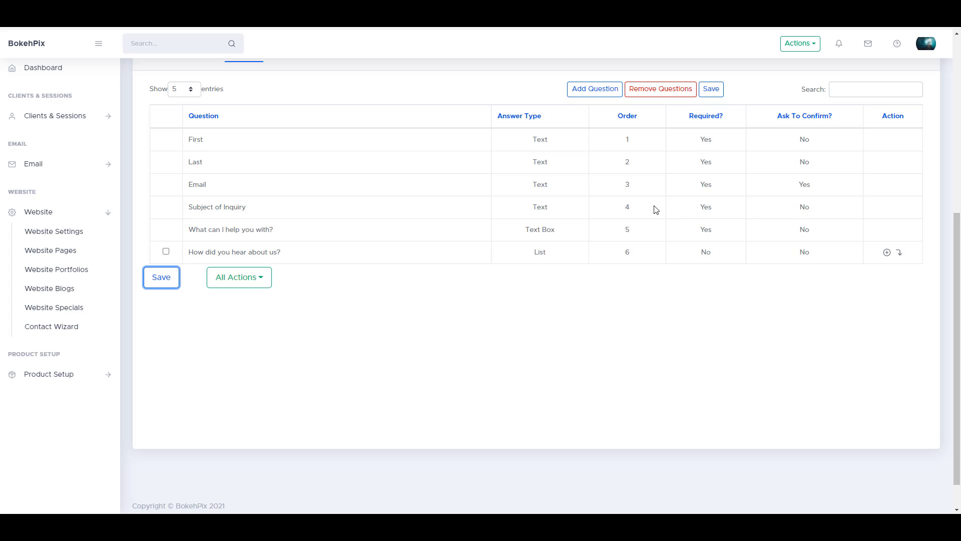
# Add a question "Tell Me About Yourself" with order 7 to the contact questions and save the set
pyautogui.click(591, 90)
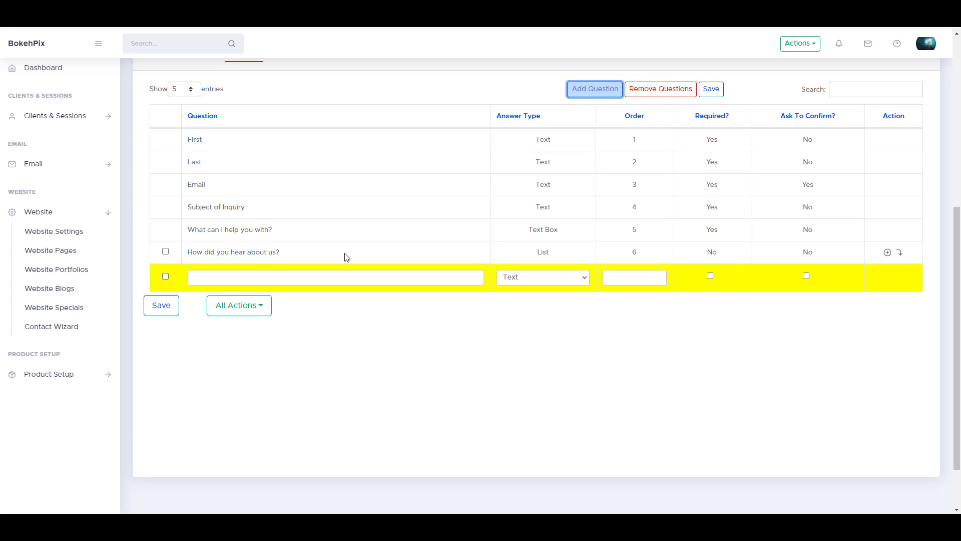
pyautogui.click(269, 274)
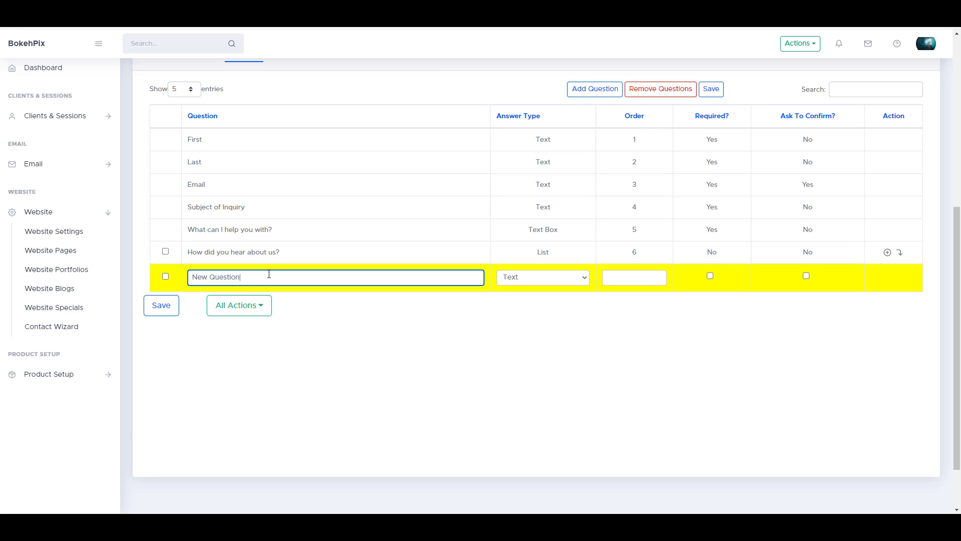
pyautogui.write('New Questio')
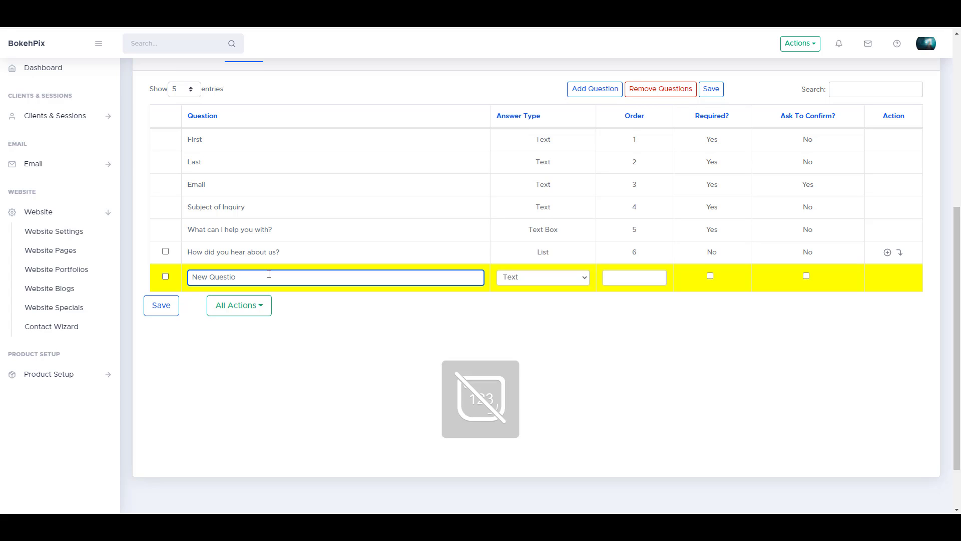
pyautogui.press('BackSpace')
pyautogui.press('BackSpace')
pyautogui.press('BackSpace')
pyautogui.press('BackSpace')
pyautogui.press('BackSpace')
pyautogui.press('BackSpace')
pyautogui.press('BackSpace')
pyautogui.press('BackSpace')
pyautogui.press('BackSpace')
pyautogui.press('BackSpace')
pyautogui.write('Tell Me About Yourself')
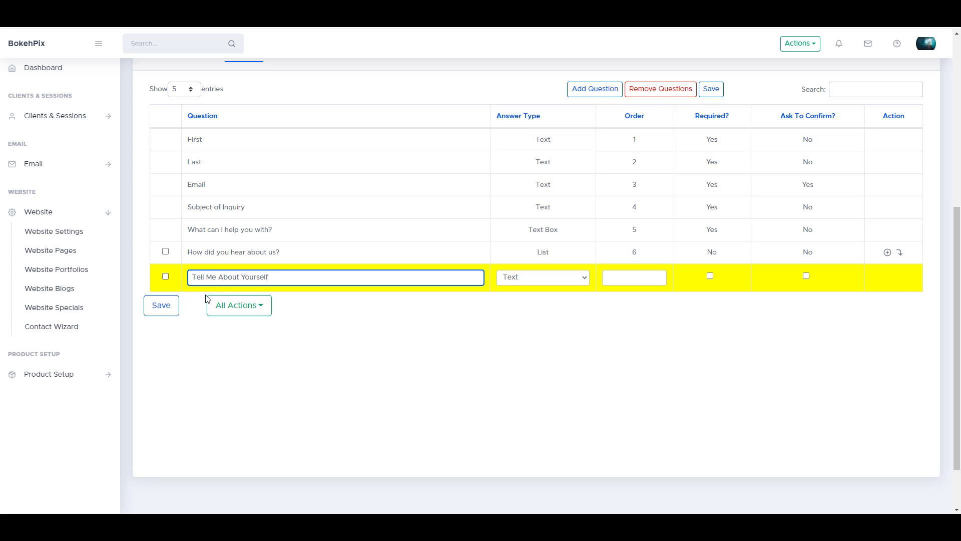
pyautogui.click(634, 272)
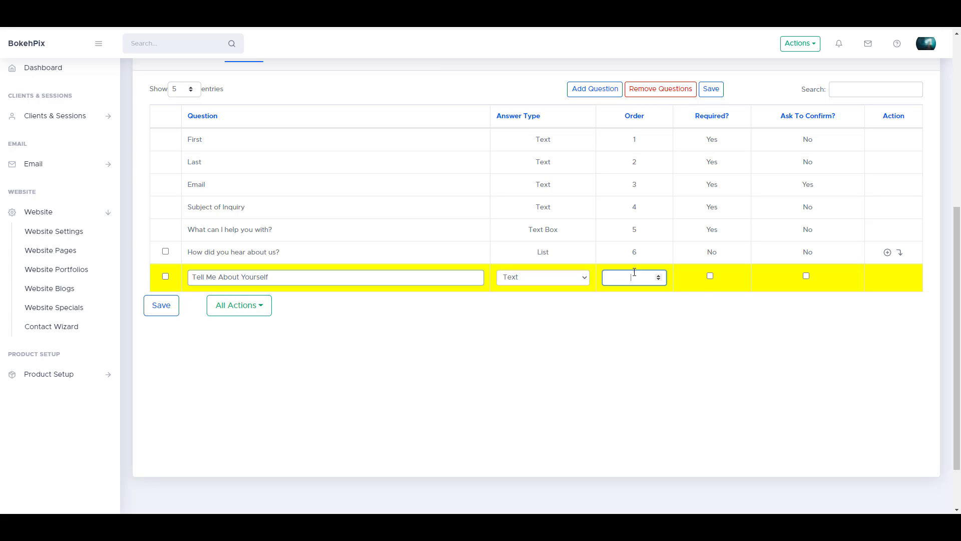
pyautogui.click(171, 306)
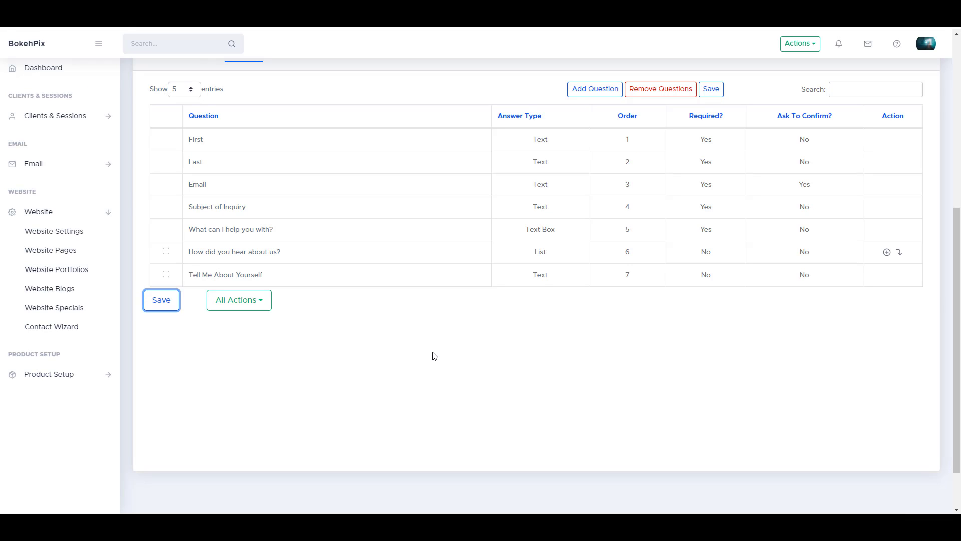
# Set the answer type of the "Tell Me About Yourself" question to Text Box and save
pyautogui.click(539, 277)
pyautogui.click(539, 277)
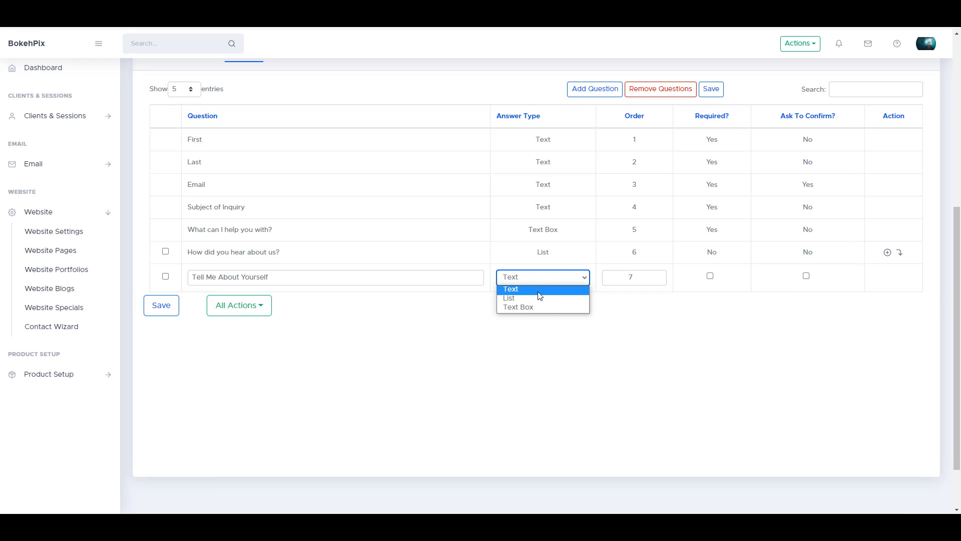
pyautogui.click(533, 307)
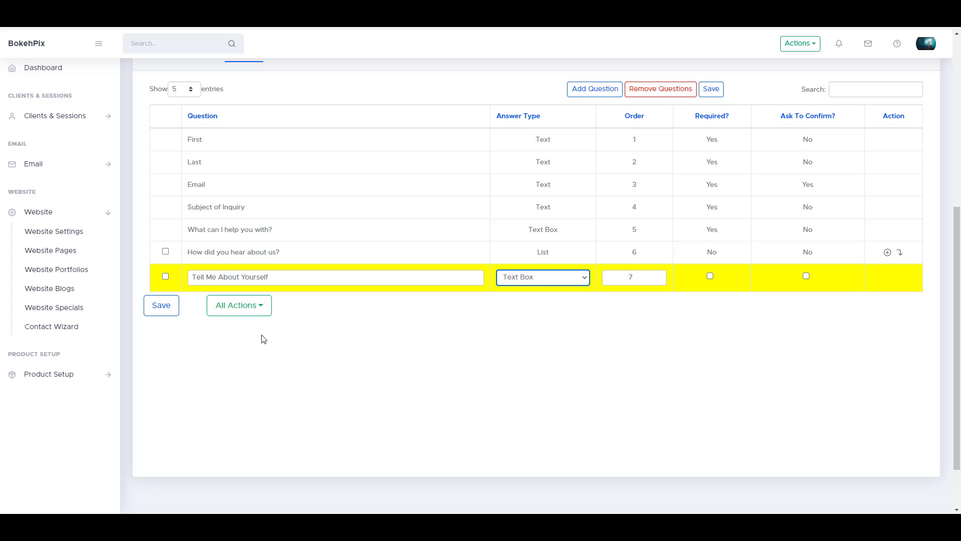
pyautogui.click(161, 311)
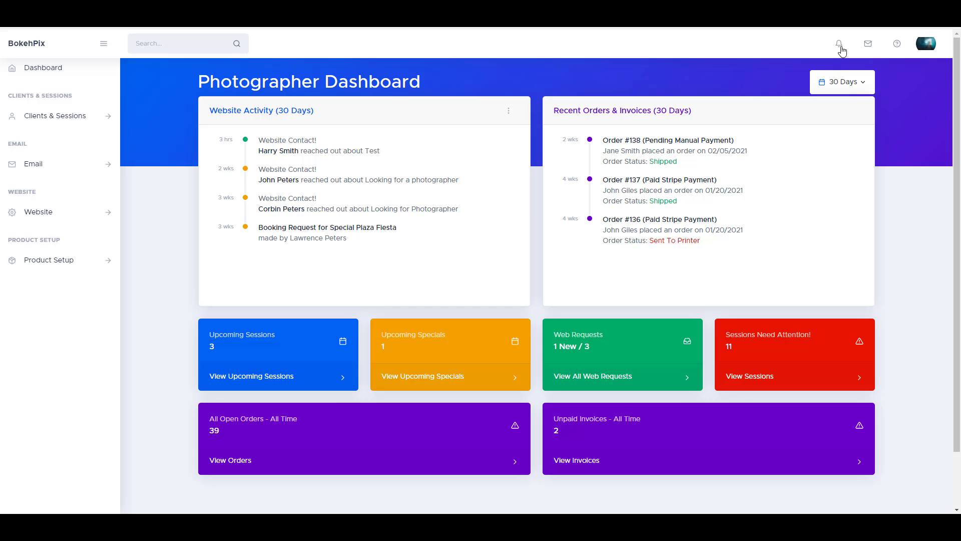
# Open the account settings and examine the SMTP and custom domain setup
pyautogui.click(926, 44)
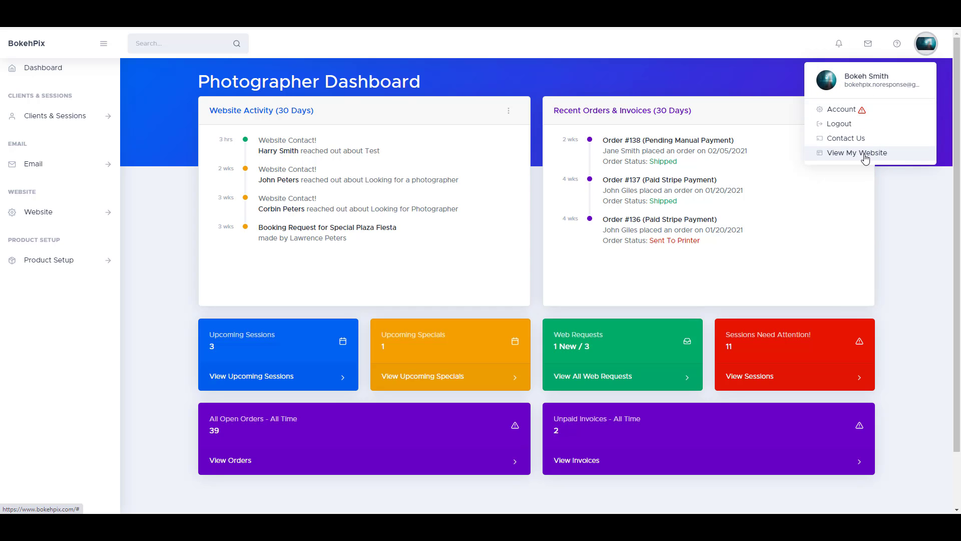
pyautogui.click(844, 109)
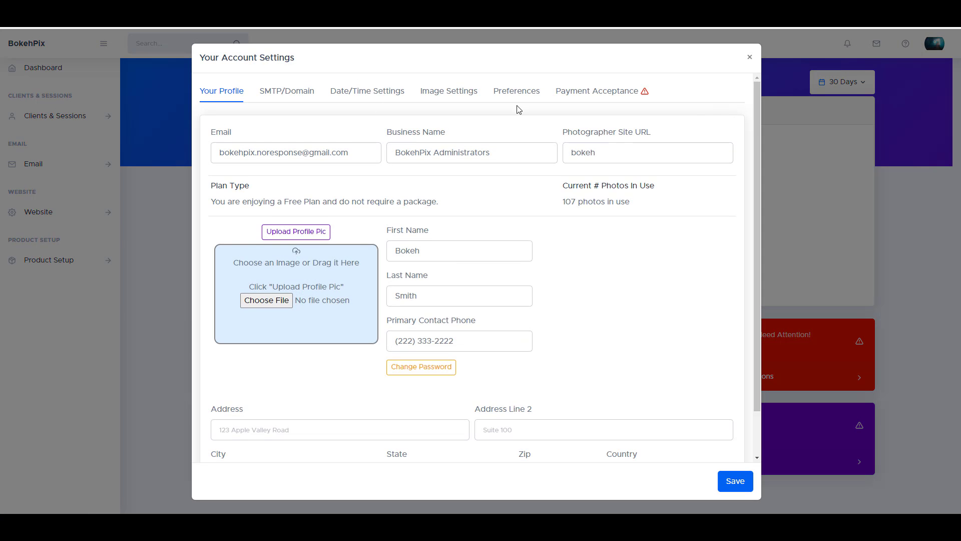
pyautogui.click(281, 92)
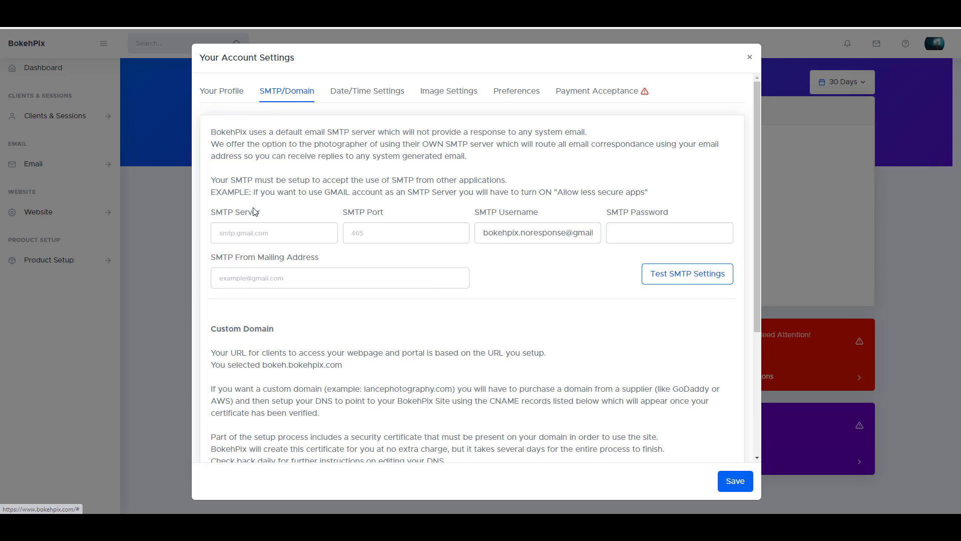
pyautogui.scroll(-4, 295, 265)
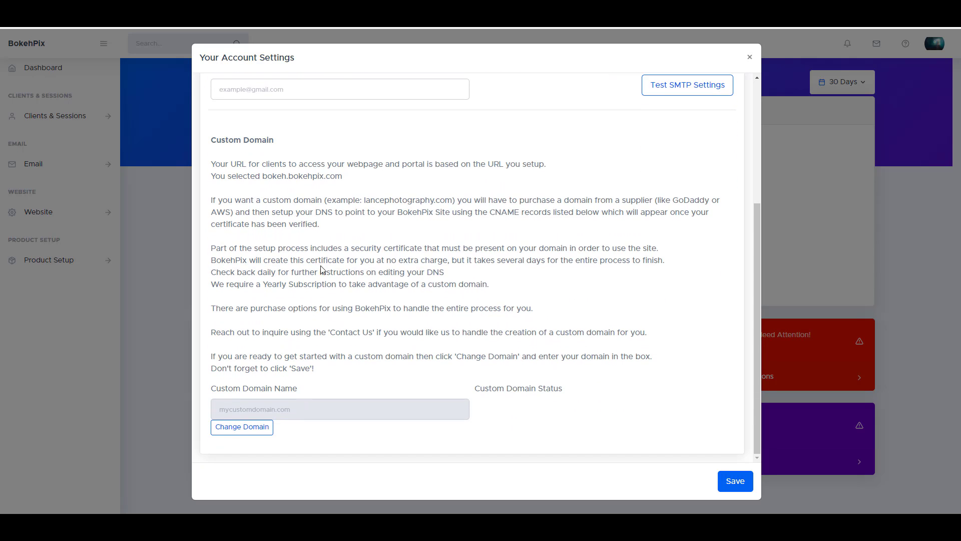
# Enable changing the custom domain and enter customdomain.com as its name
pyautogui.click(268, 426)
pyautogui.click(241, 426)
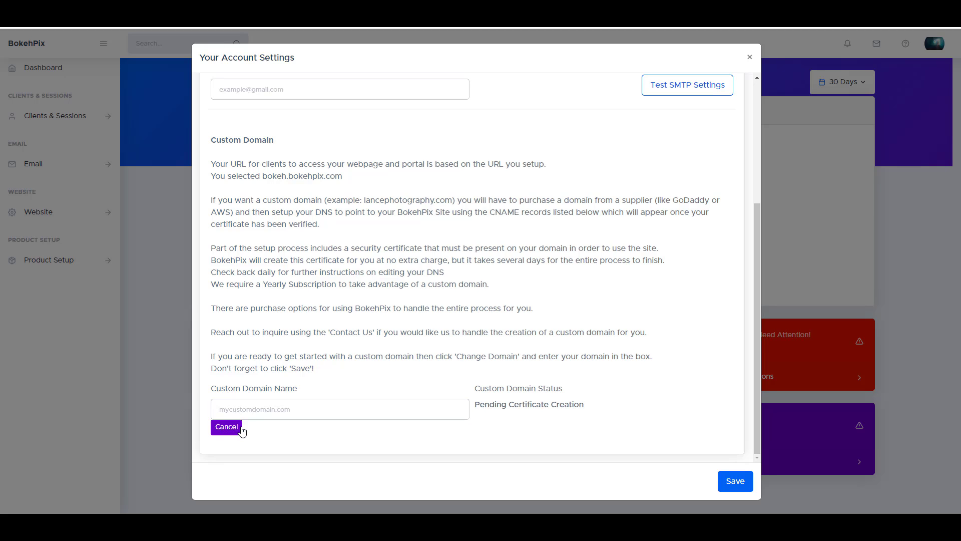
pyautogui.click(281, 410)
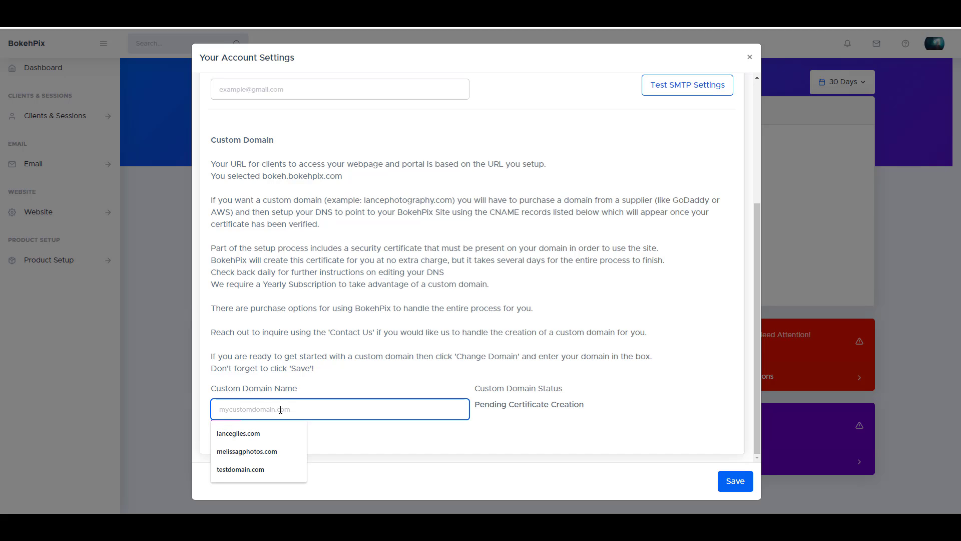
pyautogui.write('custom')
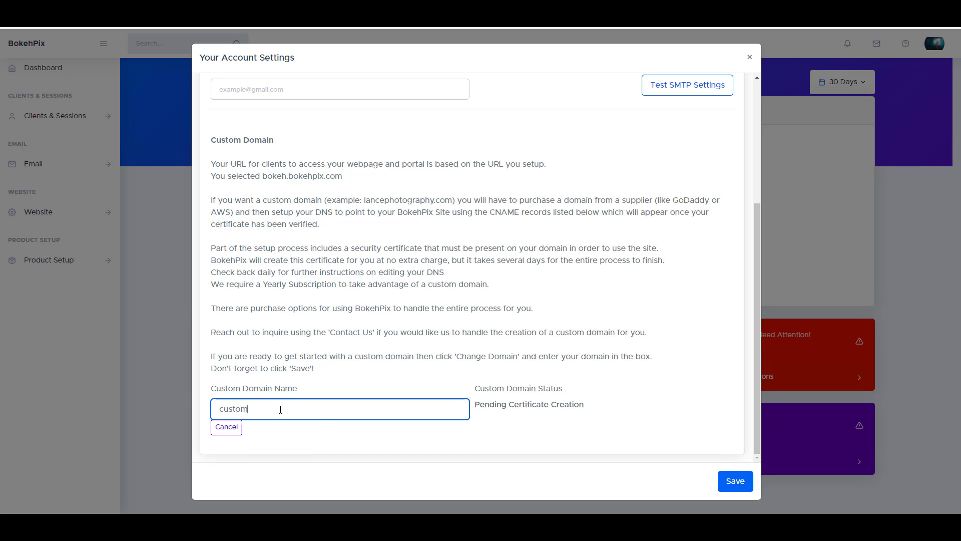
pyautogui.write('domain.com')
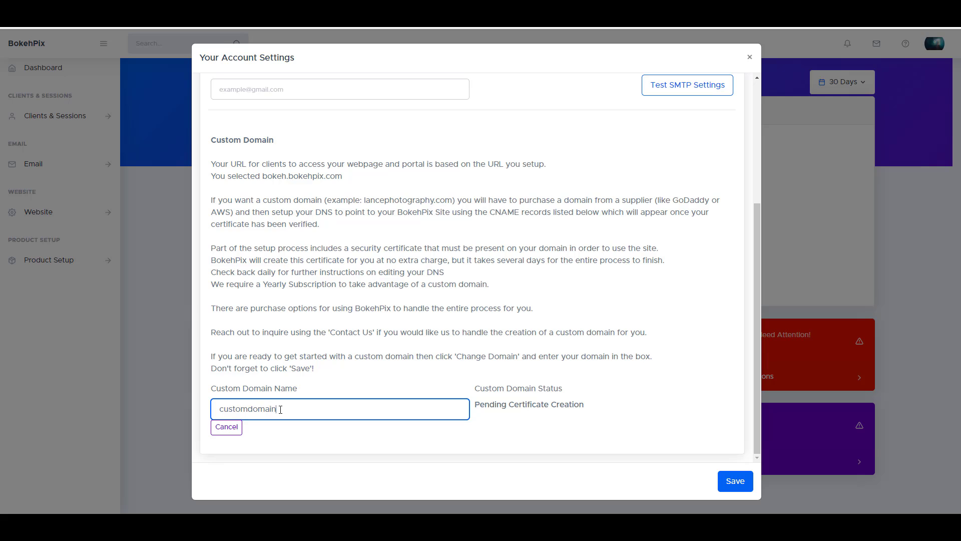